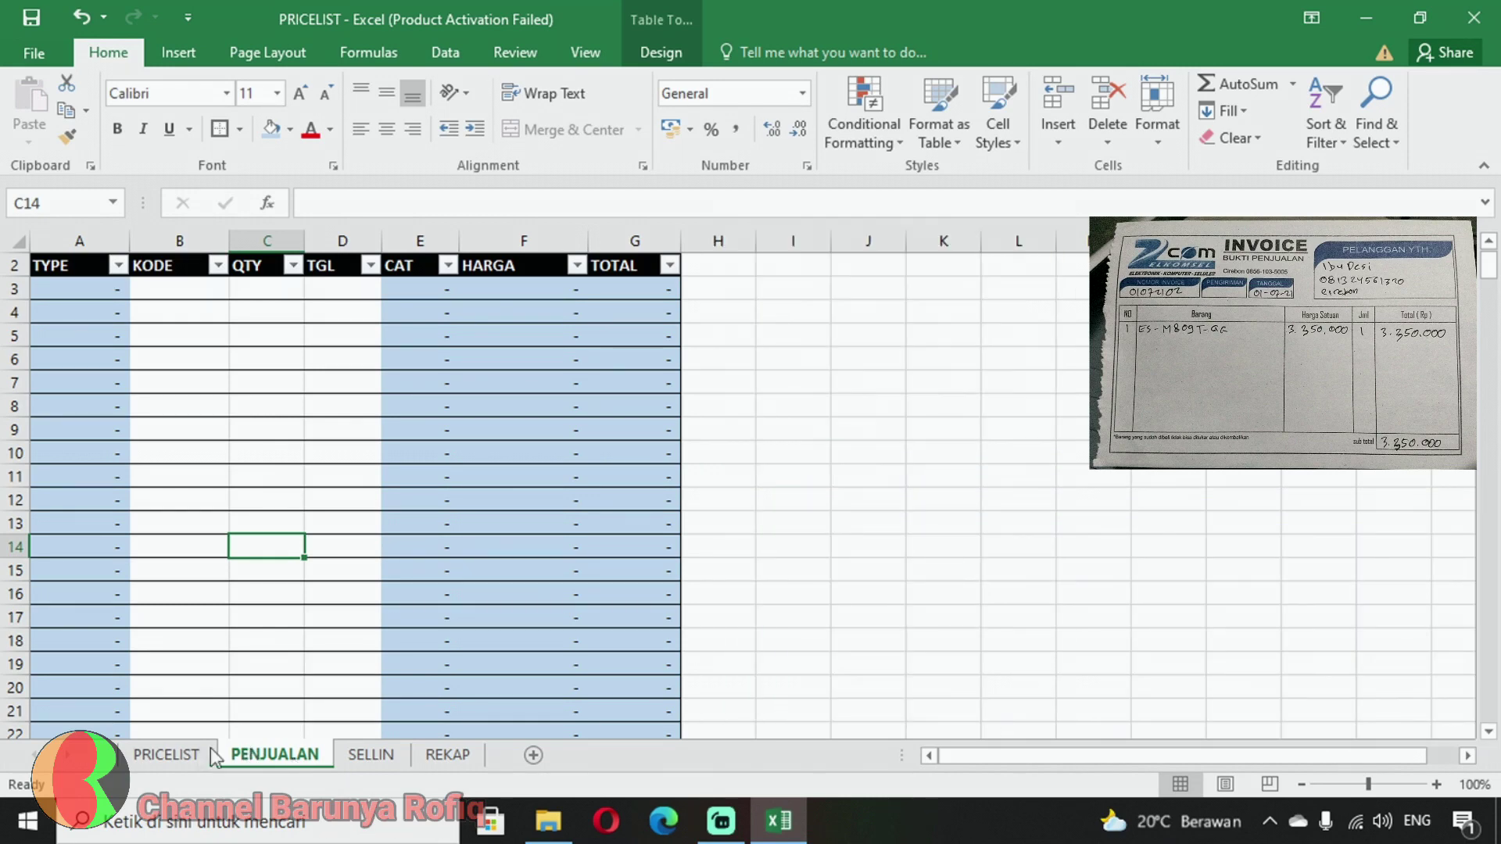
Search the PRICELIST sheet for 809T and check the listed HARGA of the ES-M809T-GG
click(168, 755)
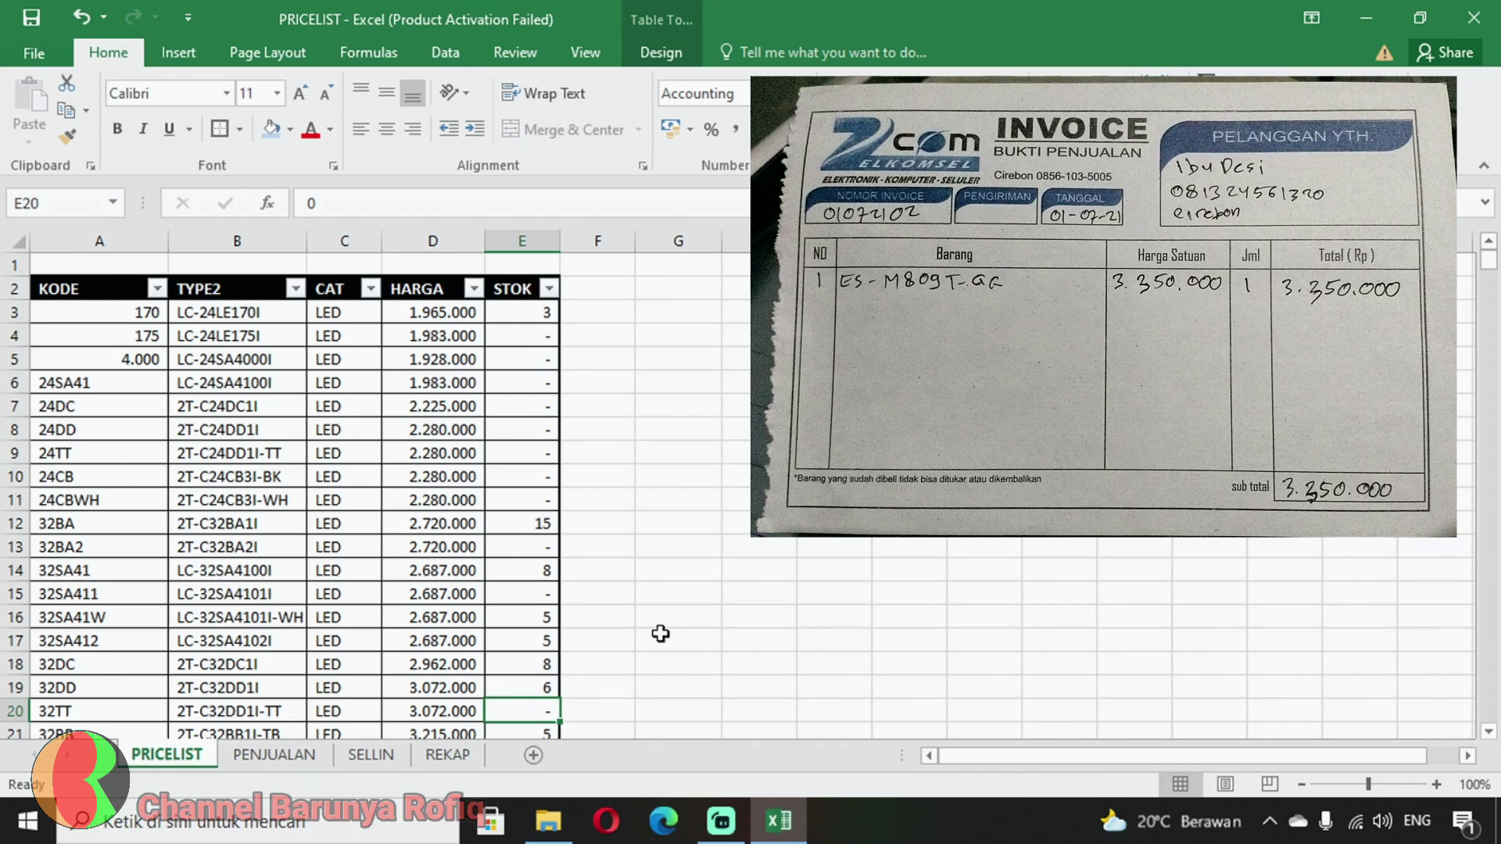
key(ctrl+f)
text(809T)
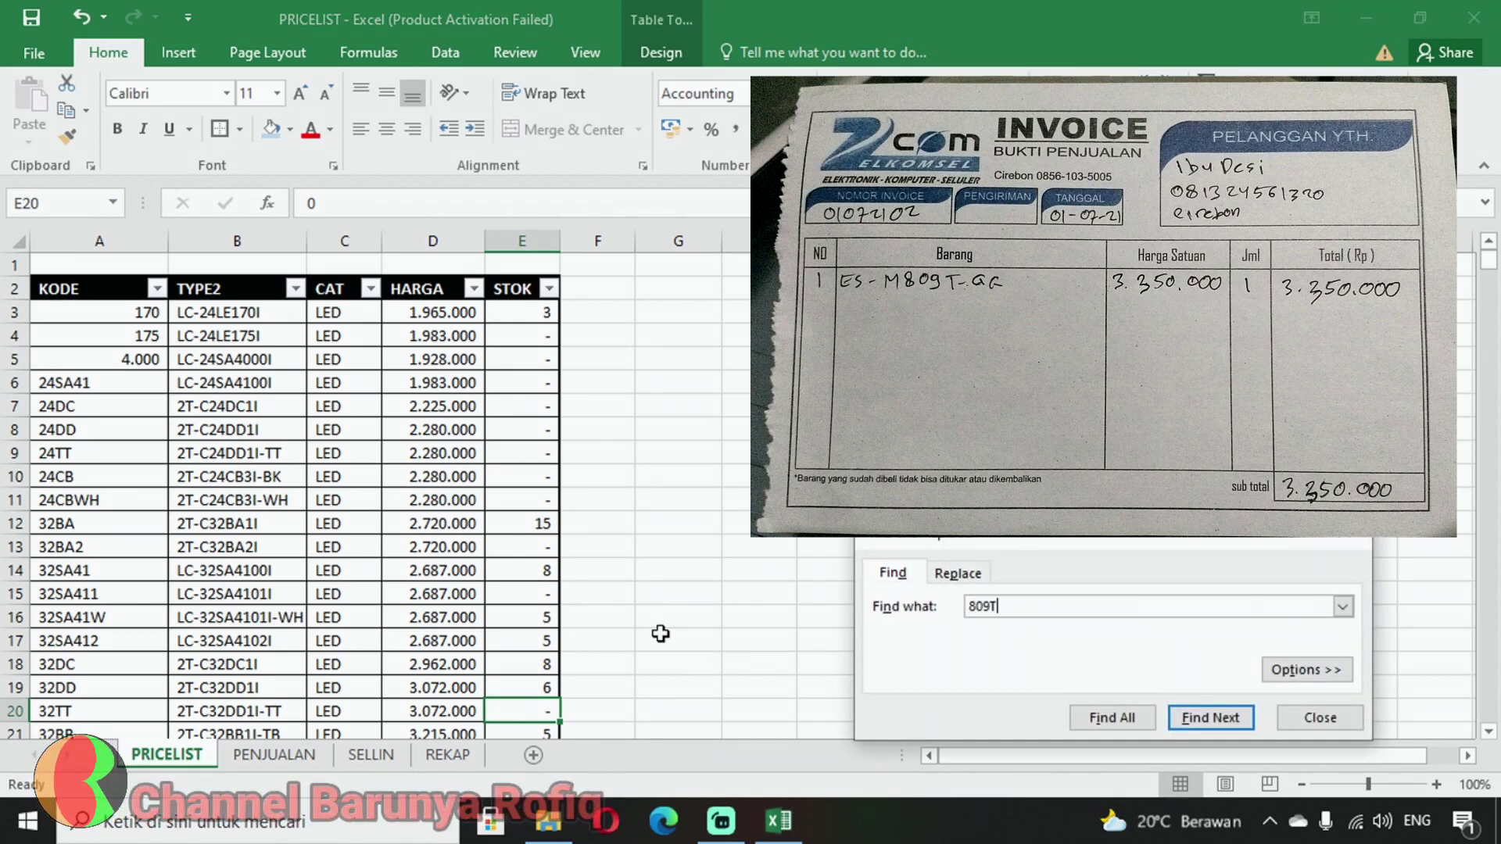
key(Return)
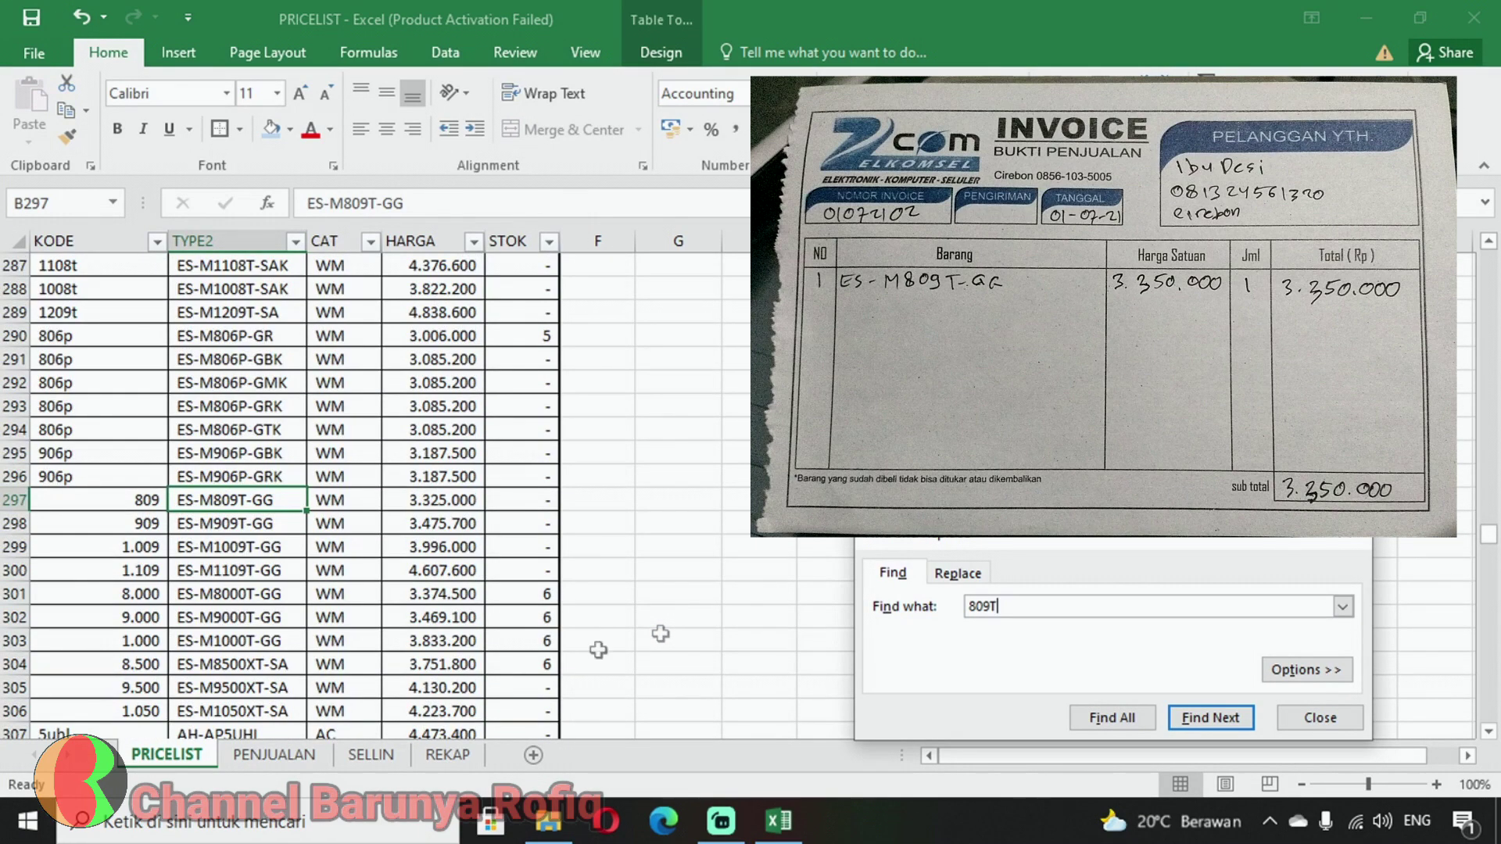
click(443, 505)
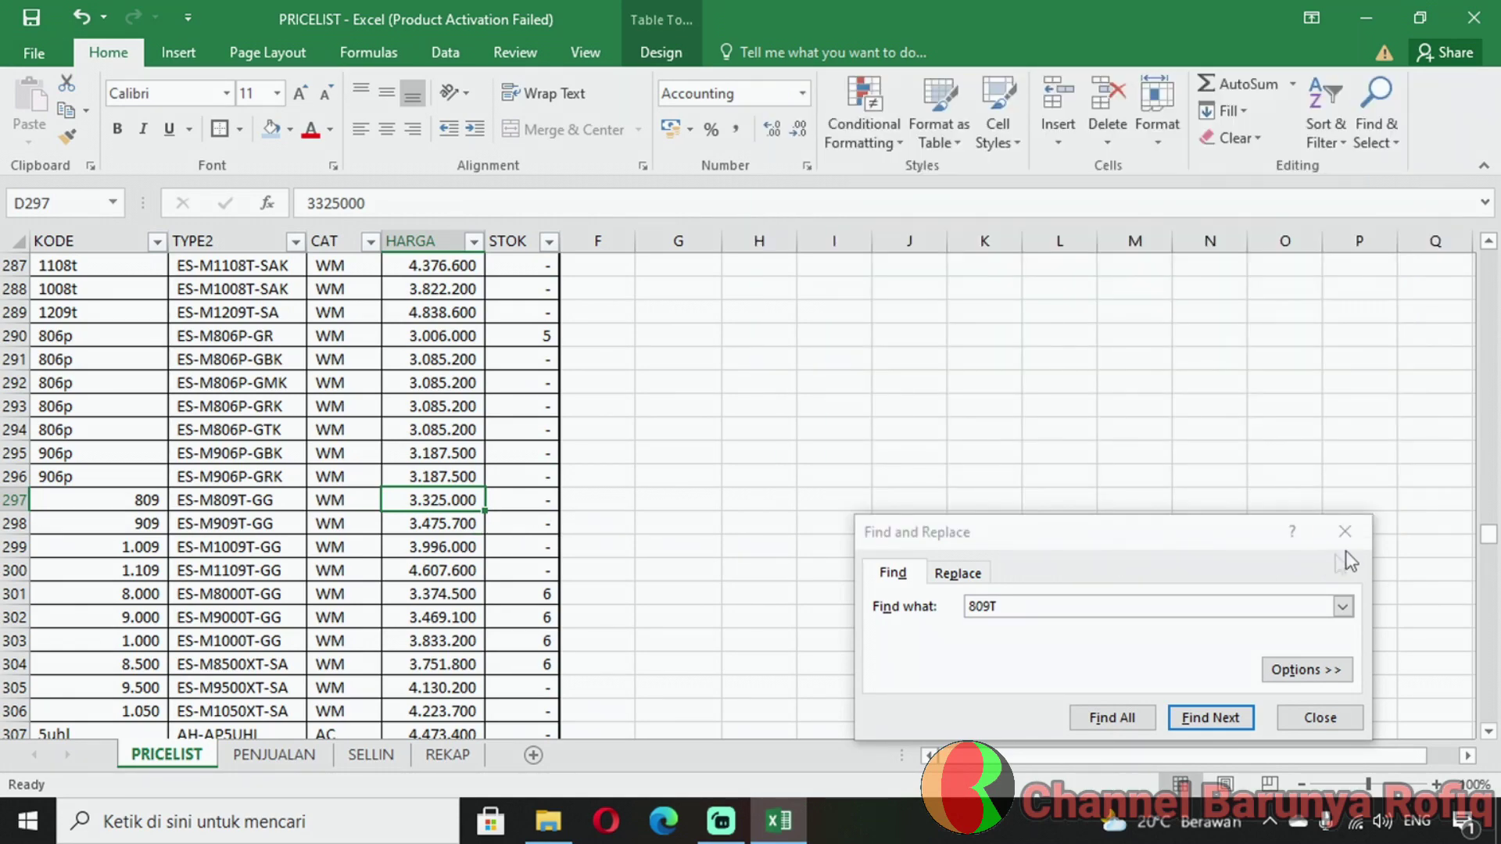
click(1340, 529)
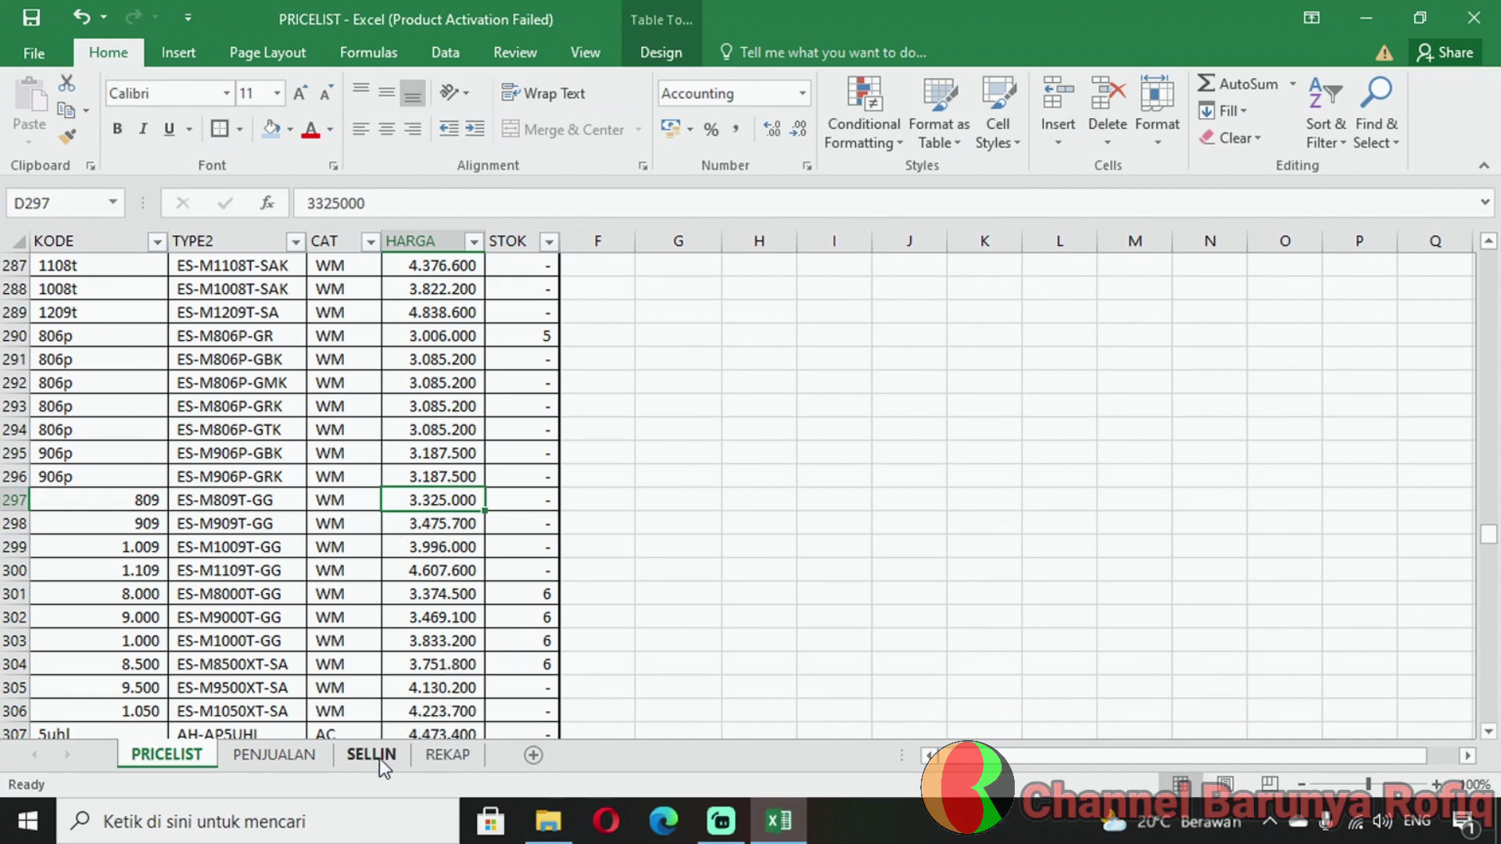
click(440, 594)
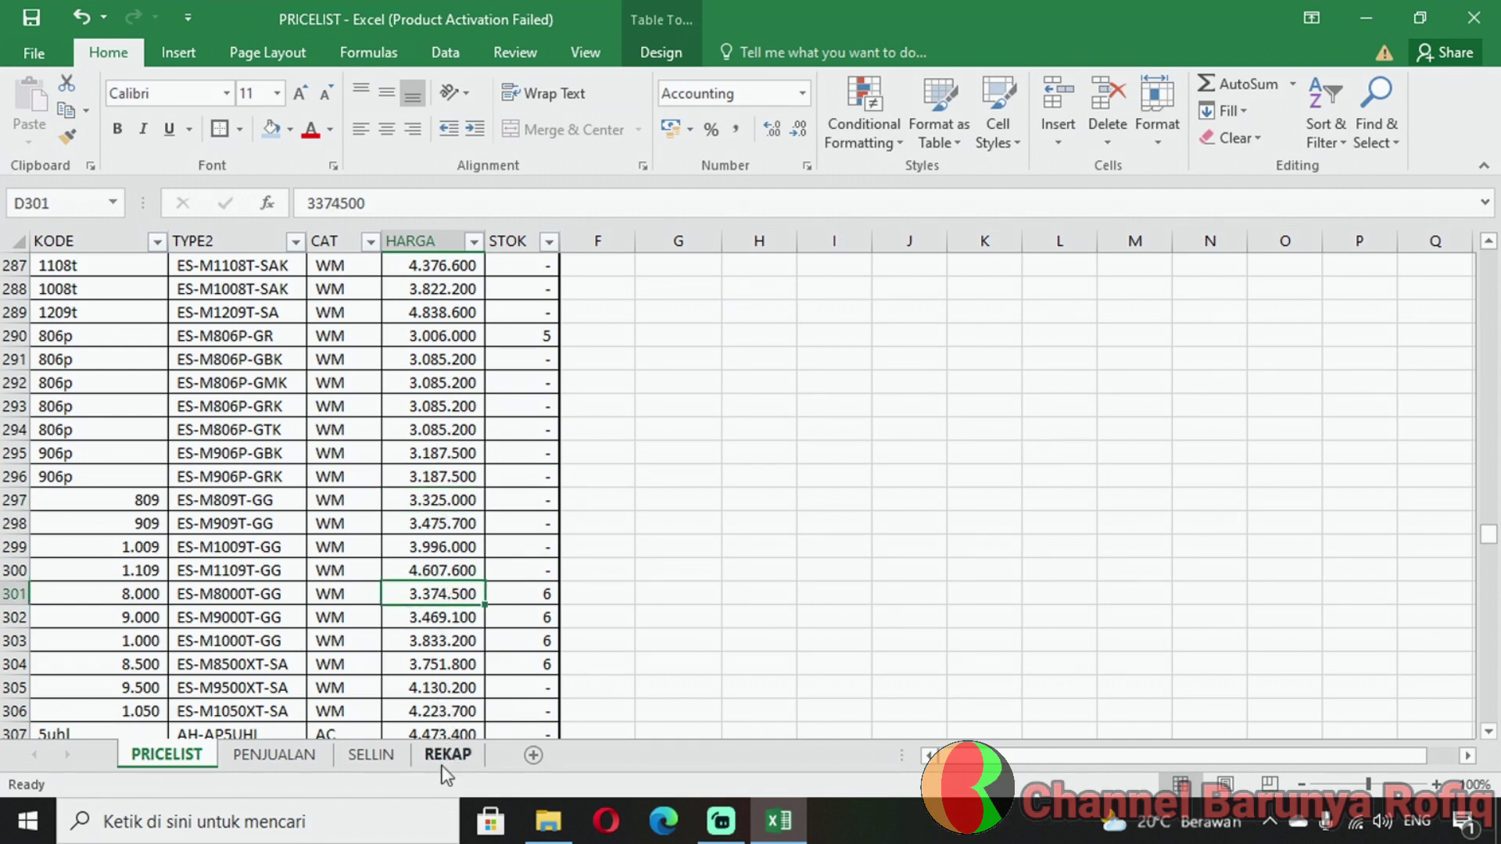
Rename the HARGA column header in the PENJUALAN sheet's table as PRICELIST
click(297, 757)
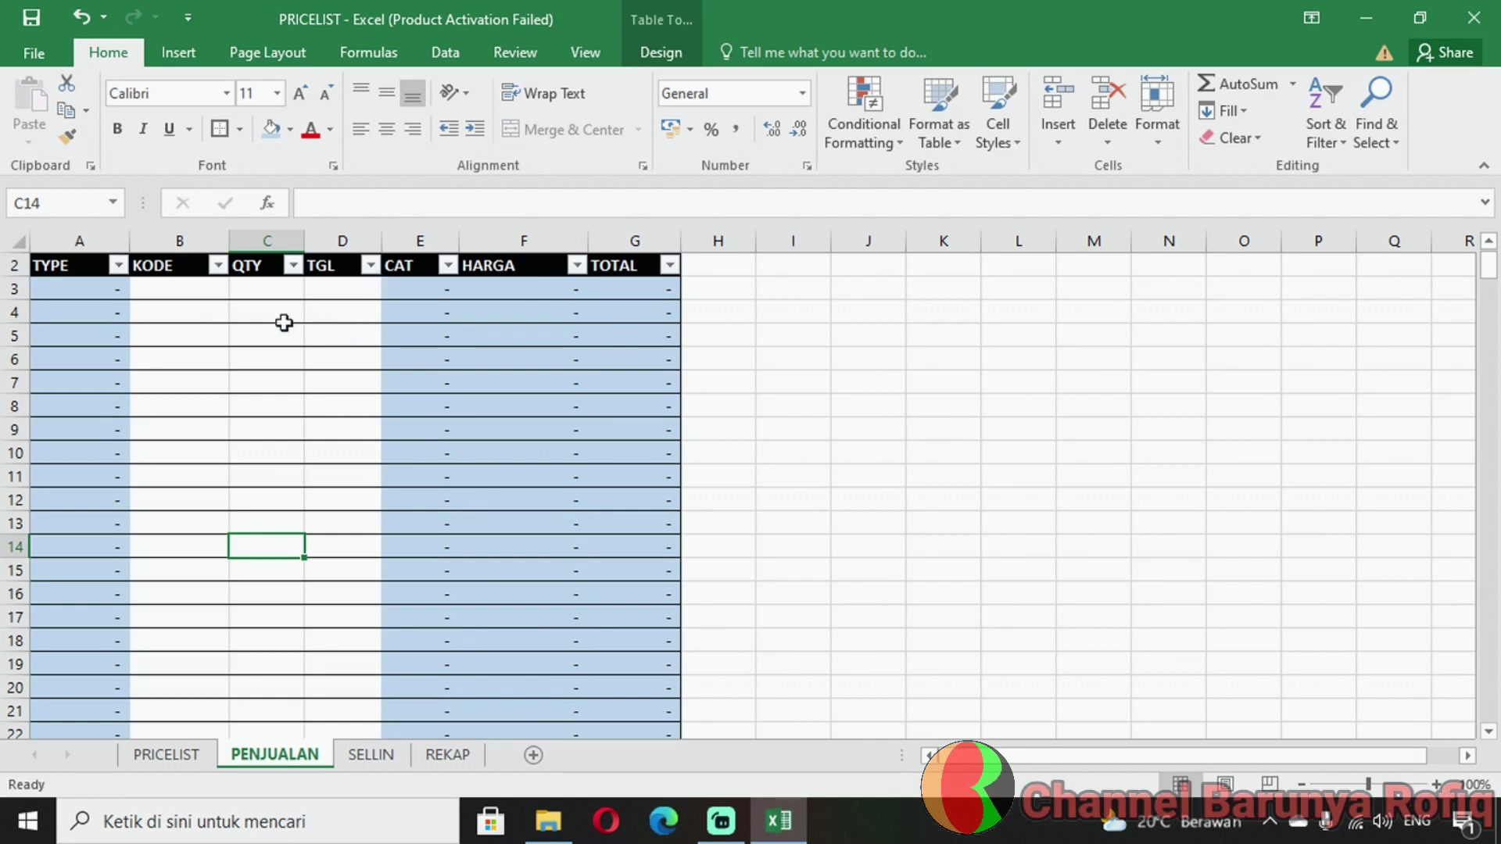
click(526, 288)
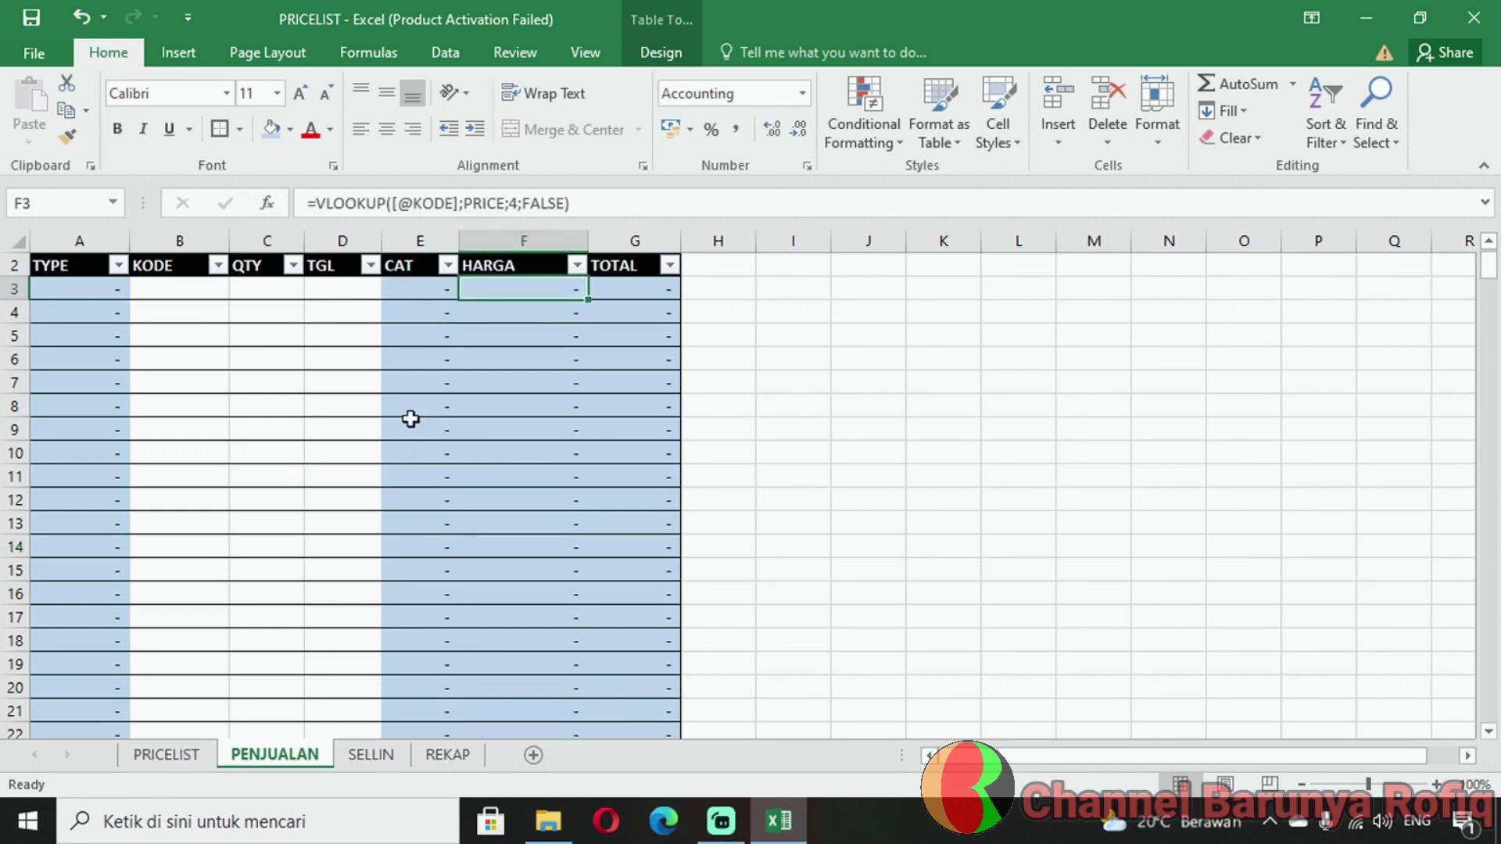
click(498, 265)
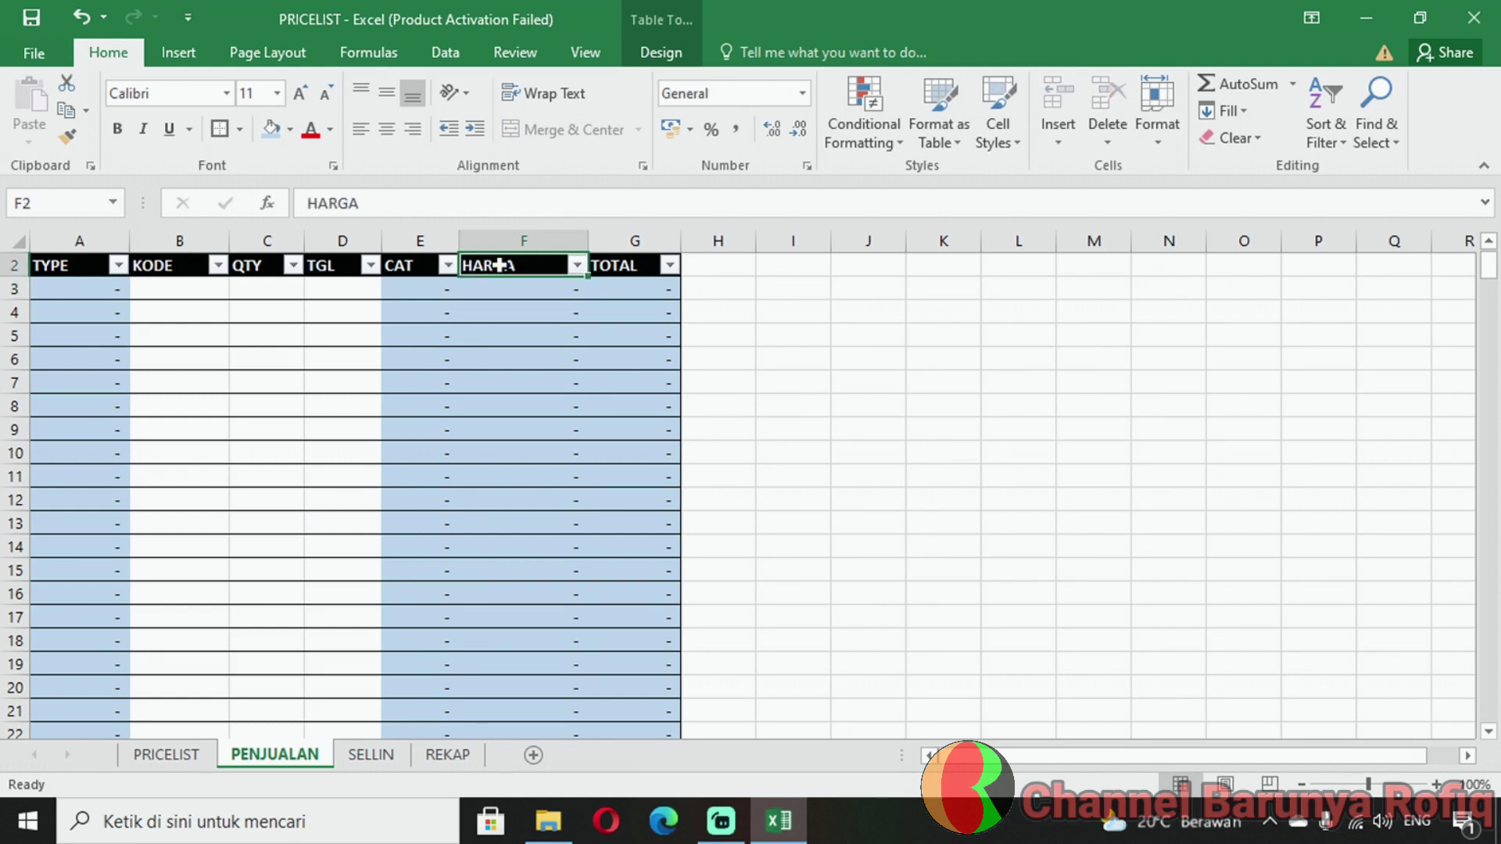
text(PRICE)
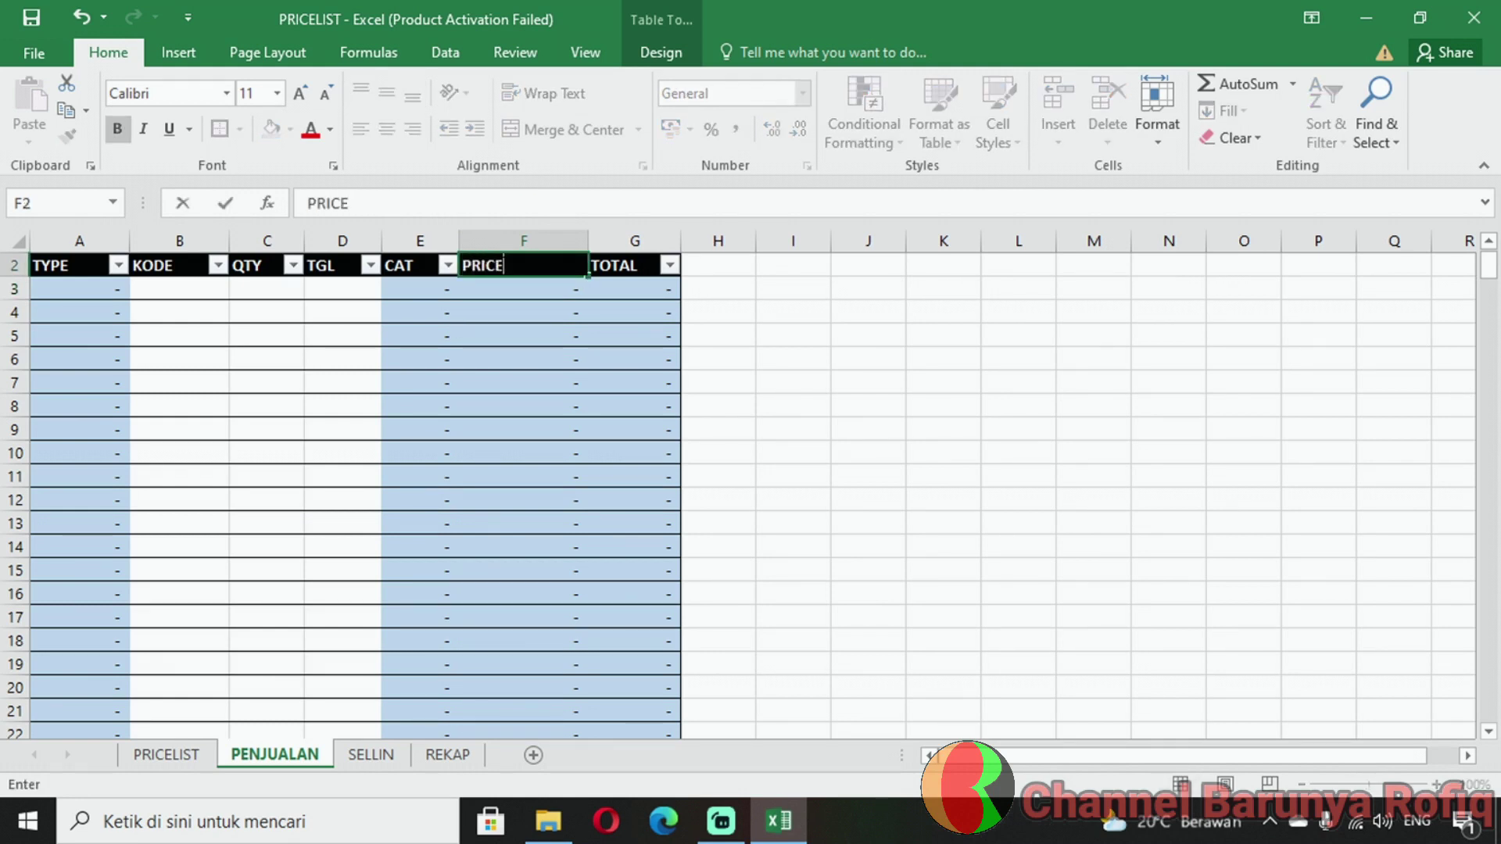
text(LIST)
key(Return)
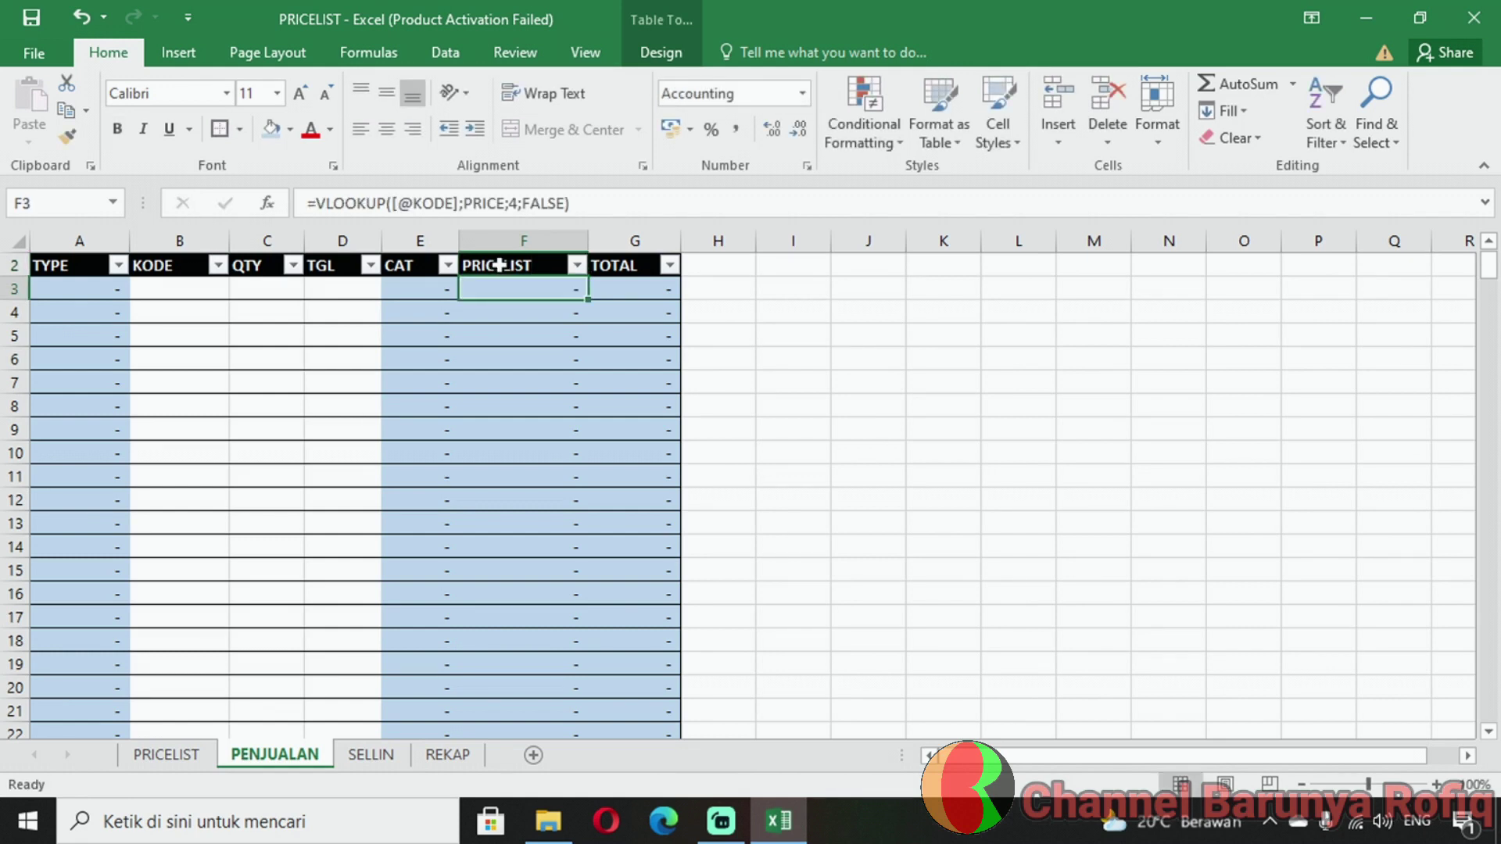
Insert a new column before TGL in the sales table and title it HARGA
right_click(328, 234)
click(409, 401)
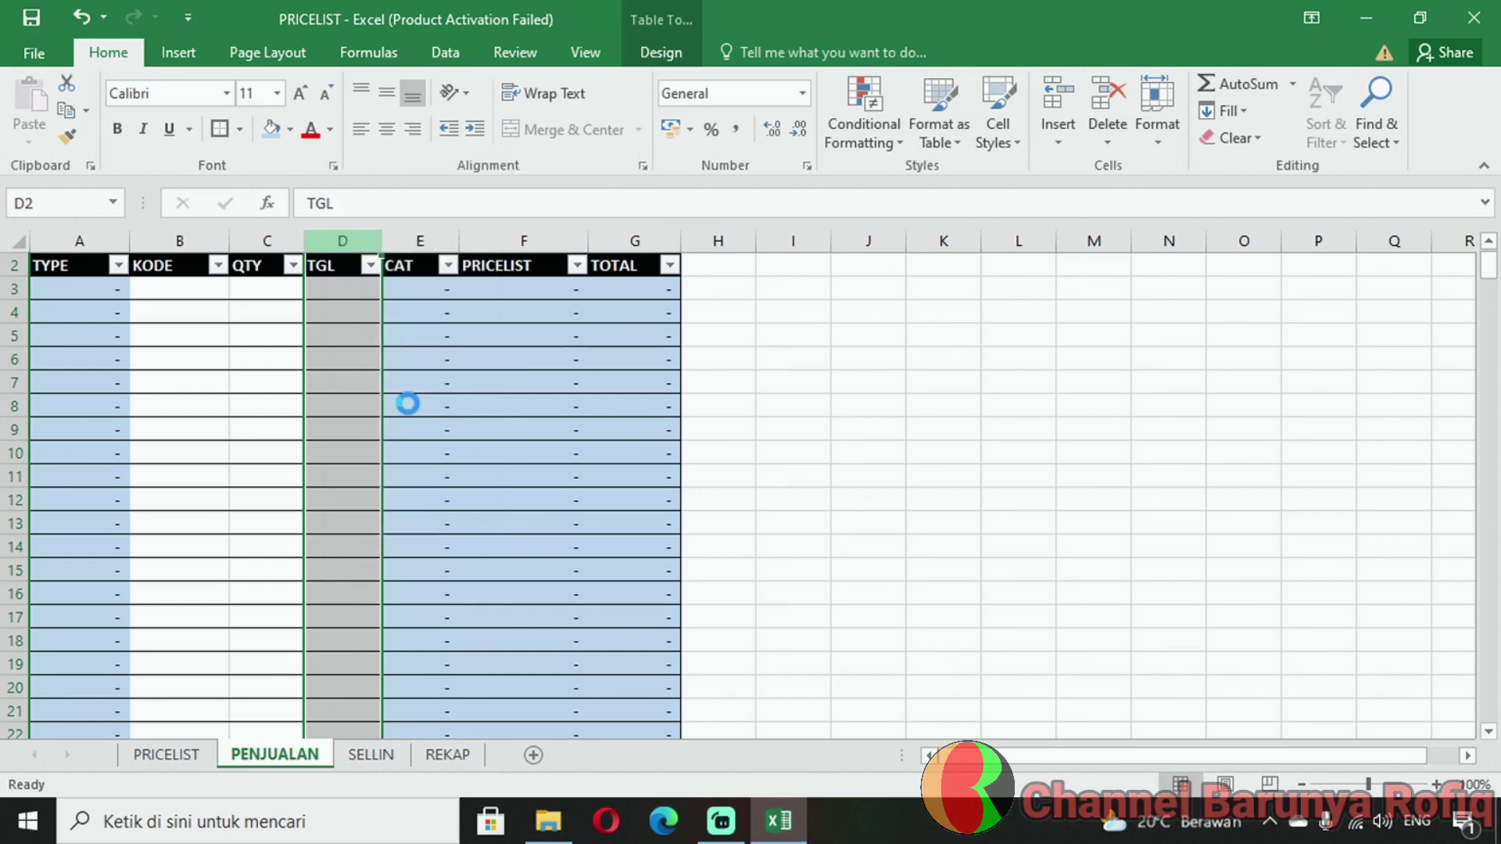
click(345, 268)
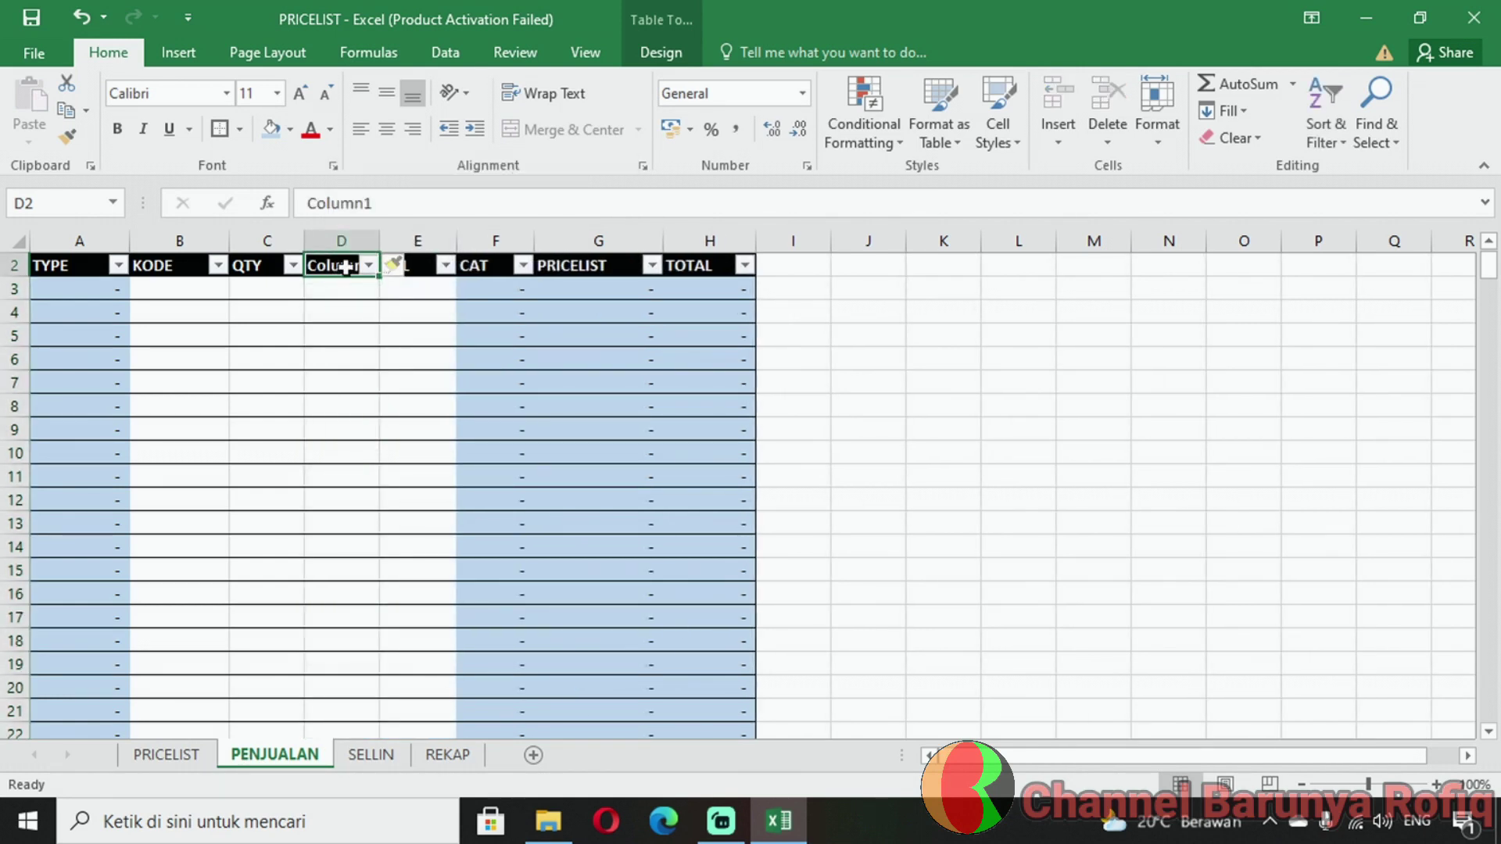
text(HARGA)
key(Return)
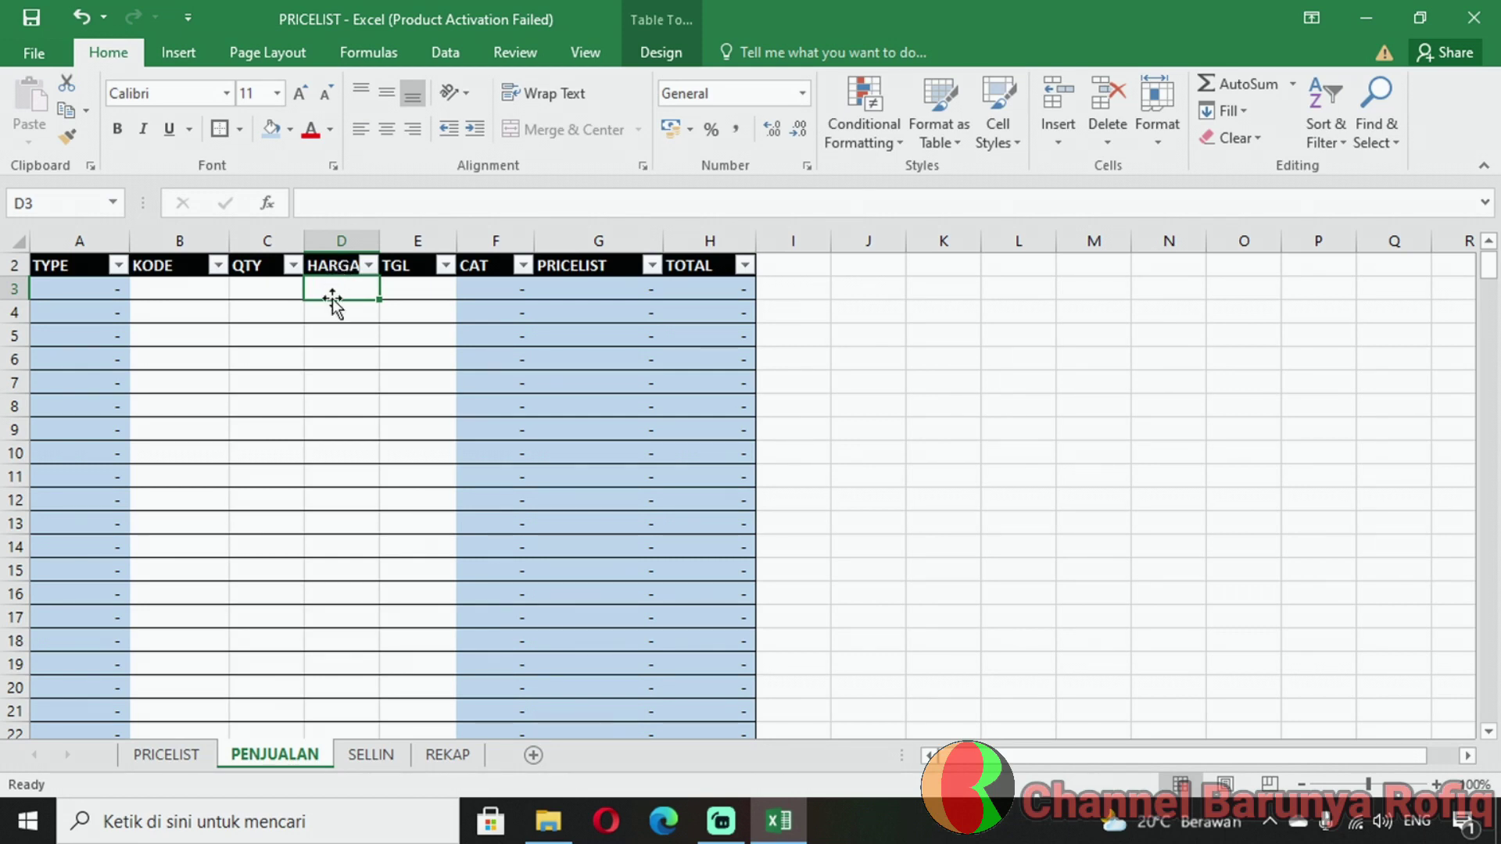
Enter the invoiced sale in row 3 with KODE 809, QTY 1 and HARGA 3350000
click(209, 292)
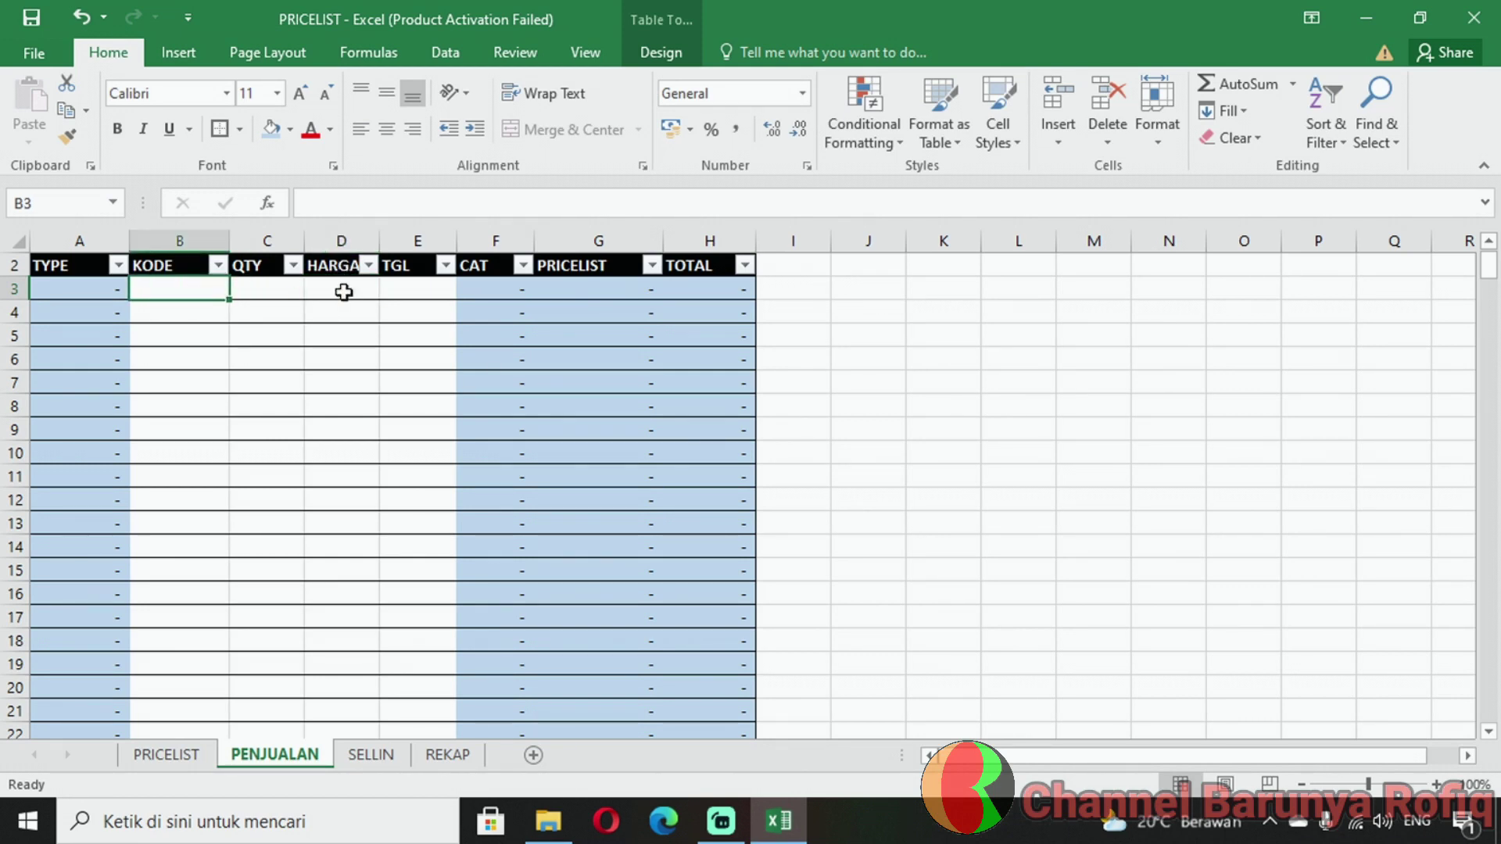
text(809)
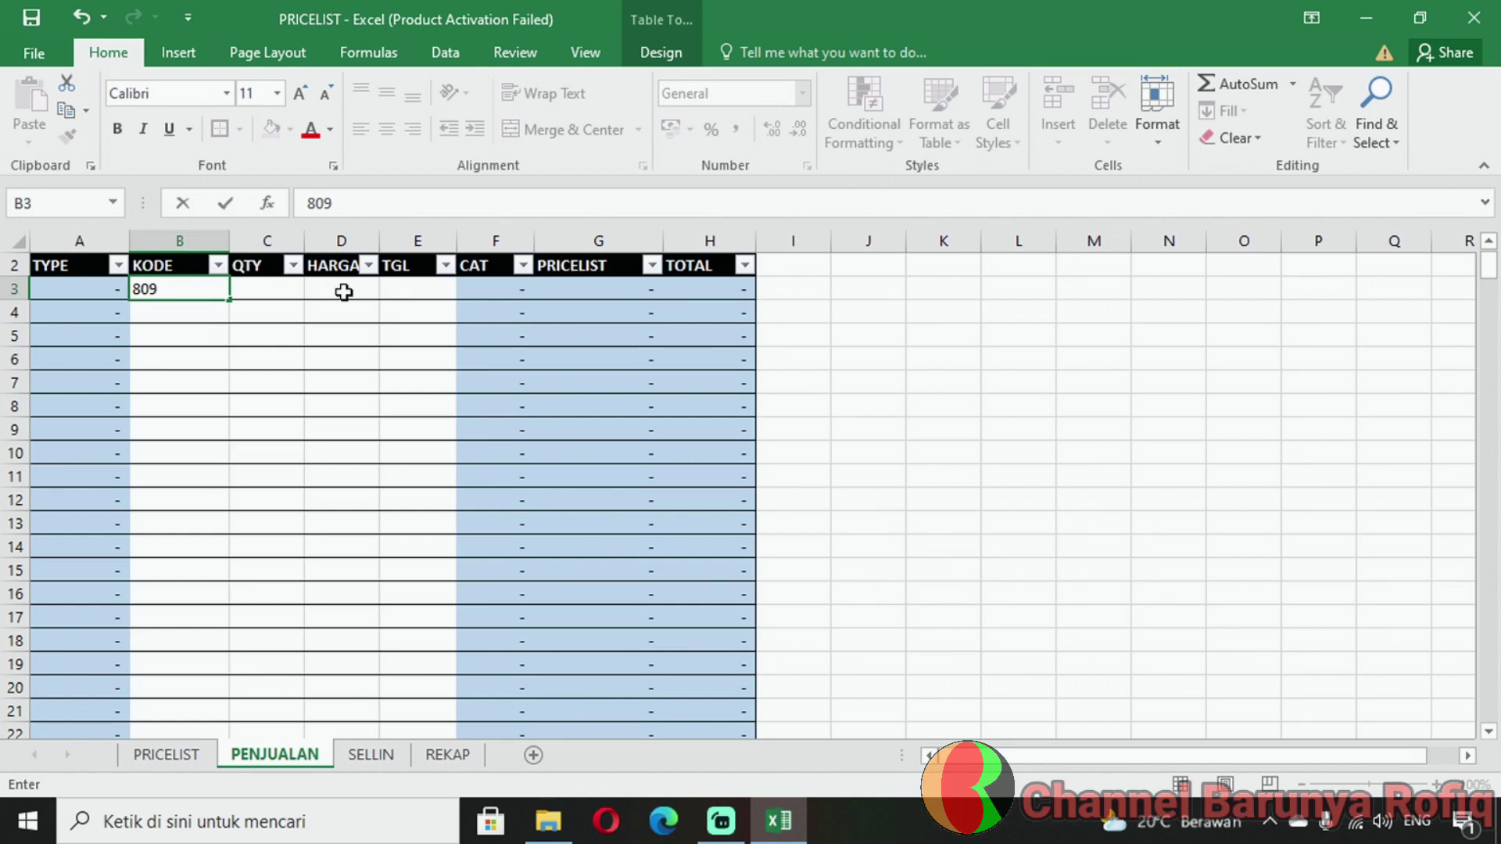
key(Tab)
text(1)
key(Tab)
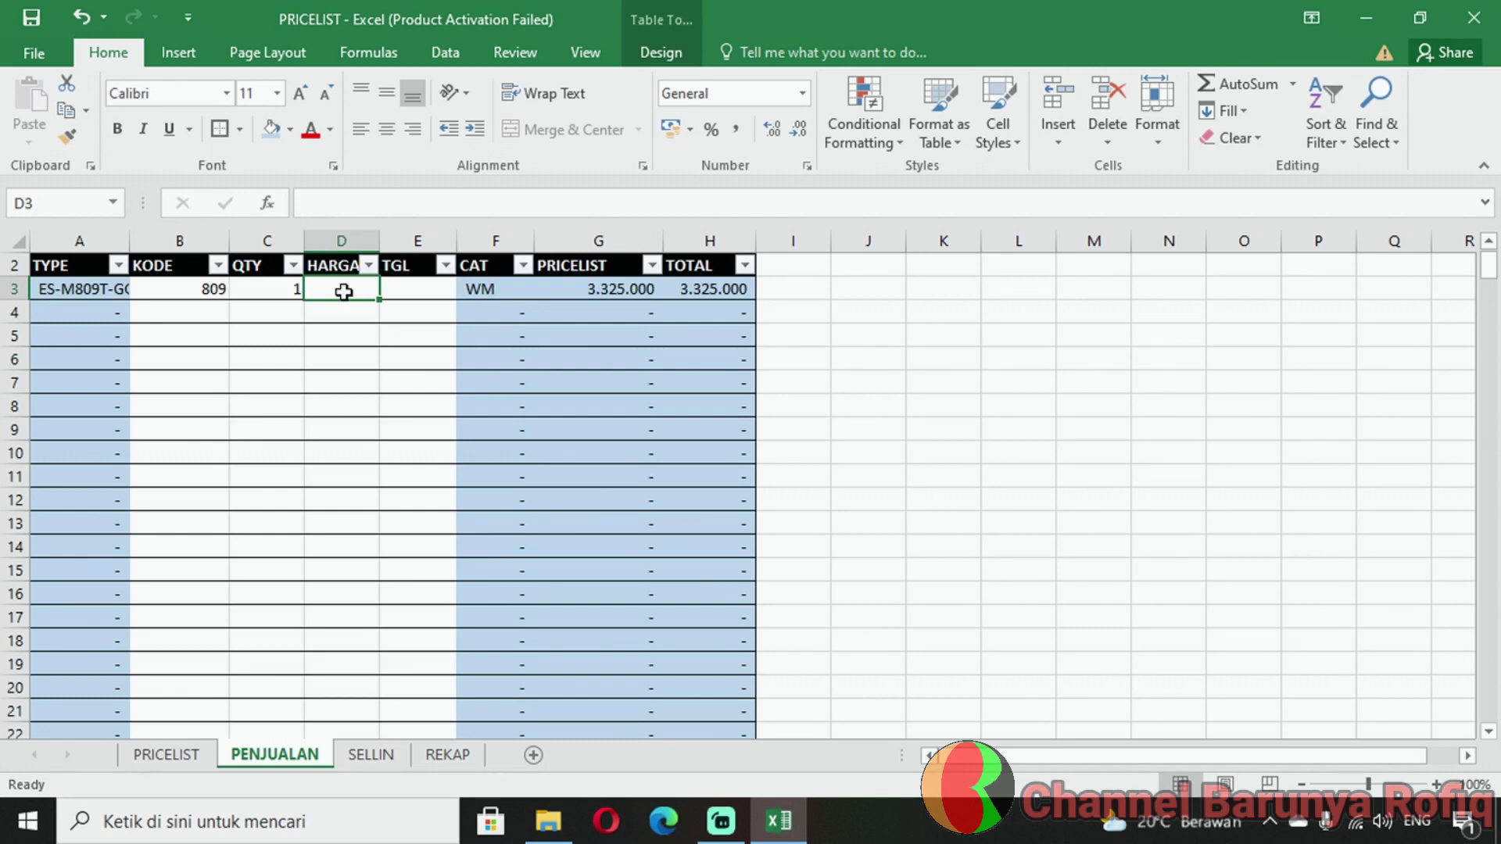
text(3350000)
key(Return)
click(344, 291)
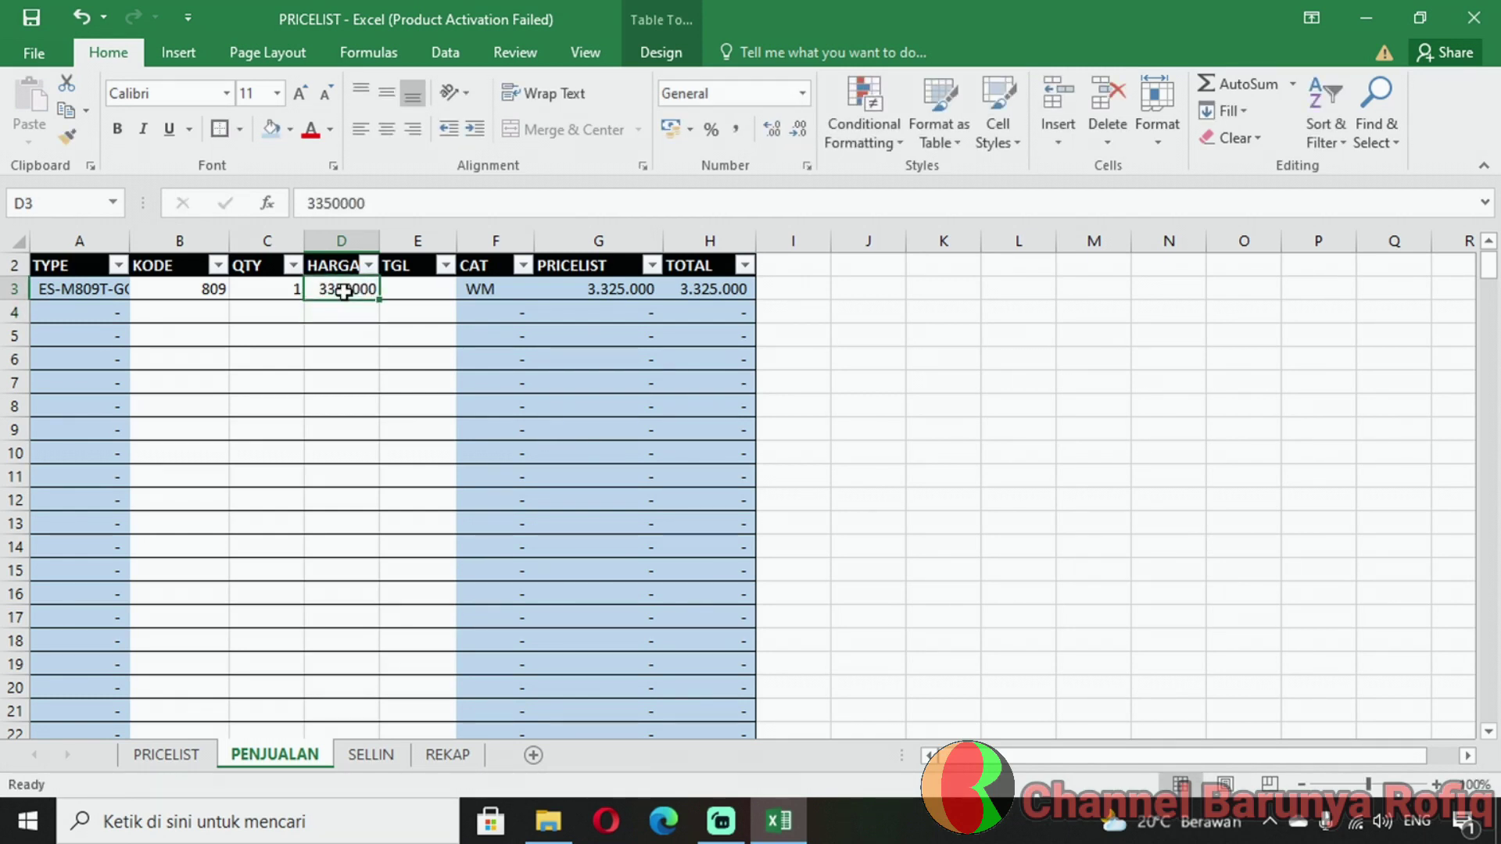
Enter the sale date 1/7 in the TGL column of row 3
click(414, 288)
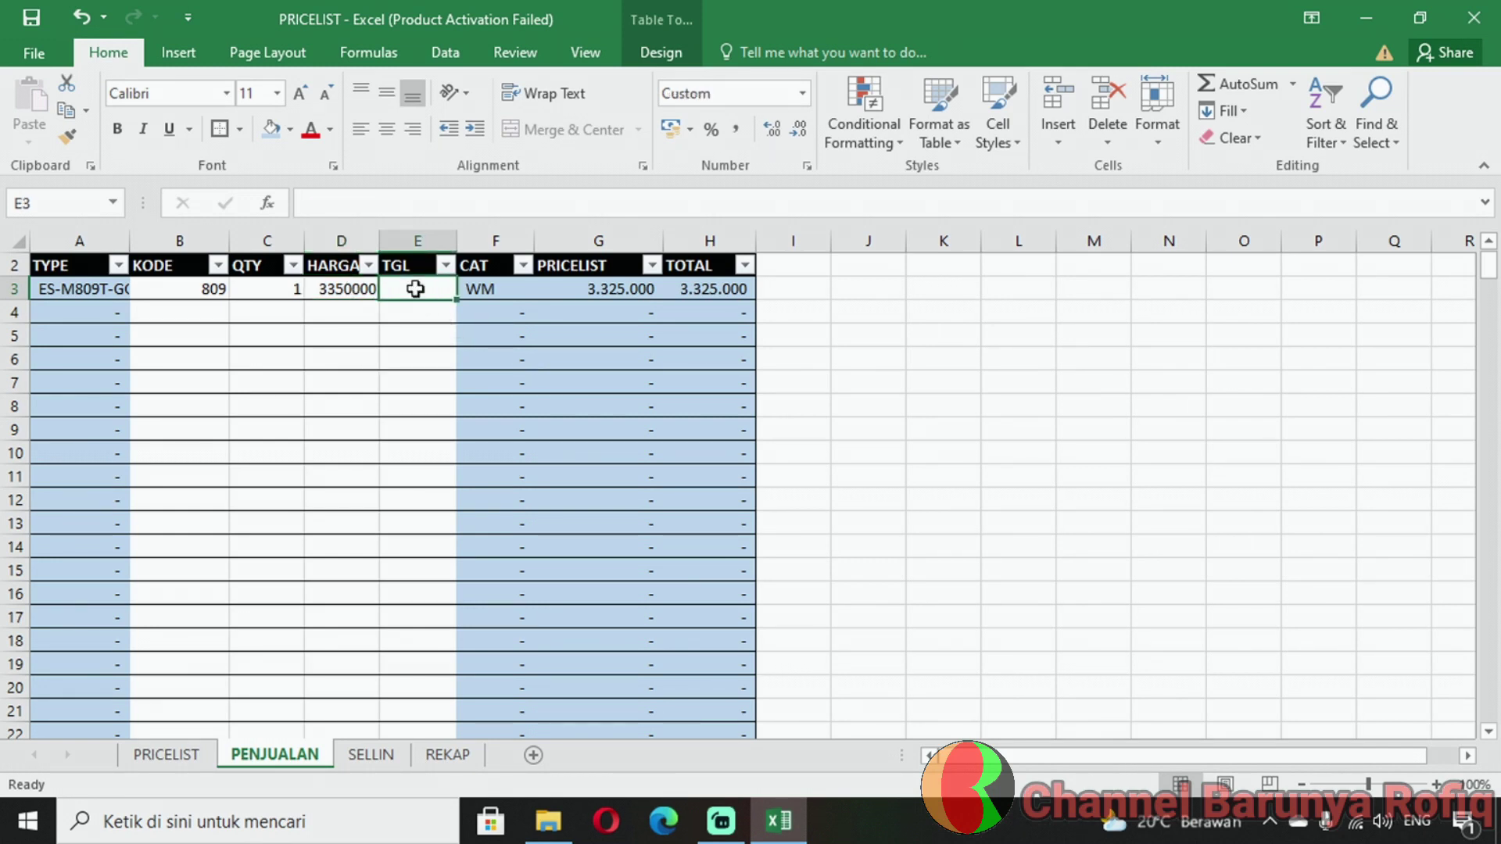
text(1/7)
key(Return)
click(415, 288)
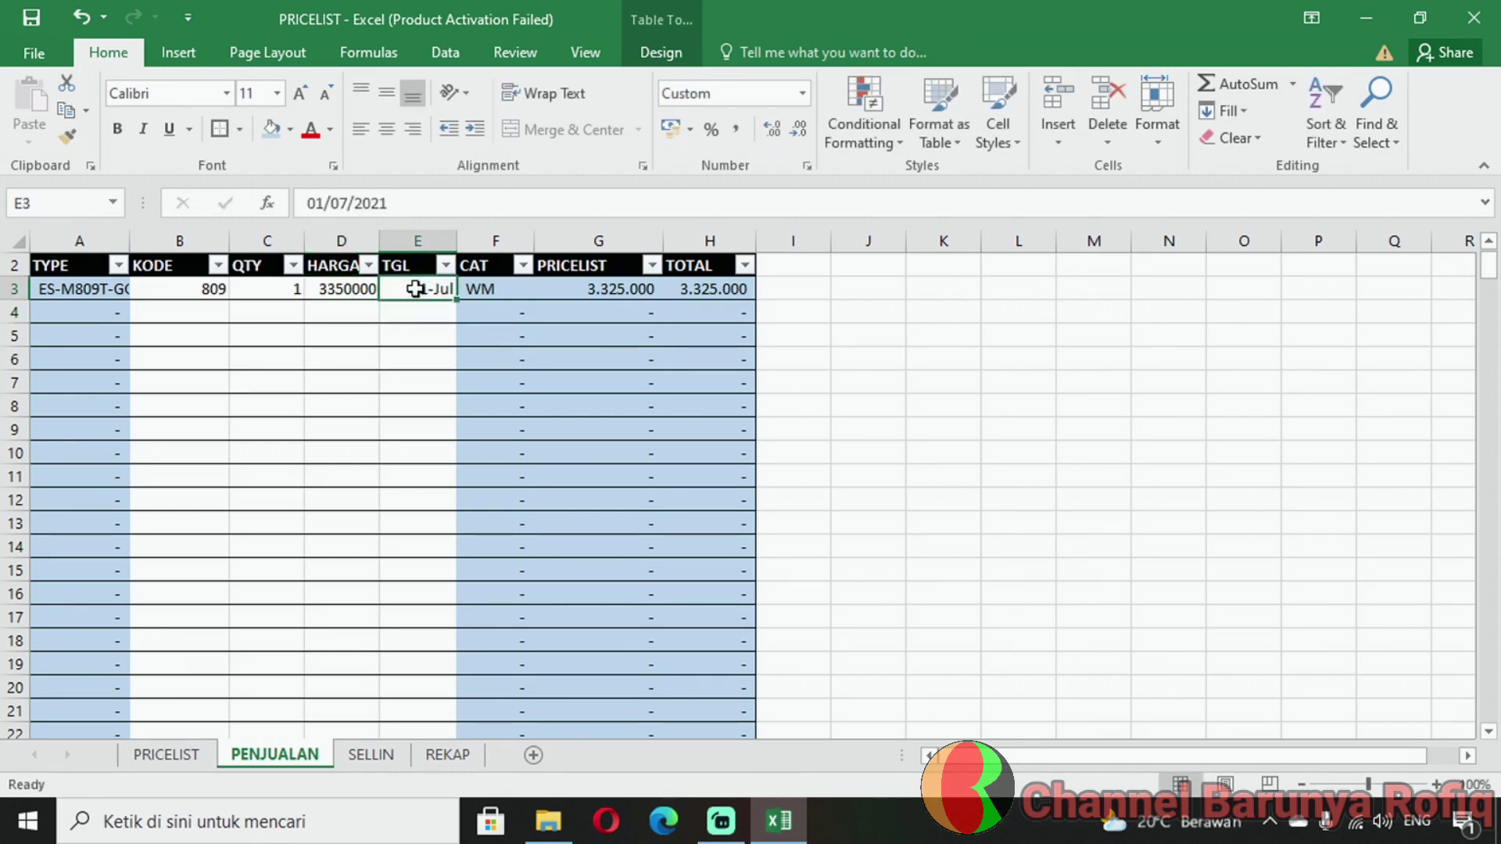
Extend the sales table by one column beyond TOTAL and title the new column PROFIT
click(347, 292)
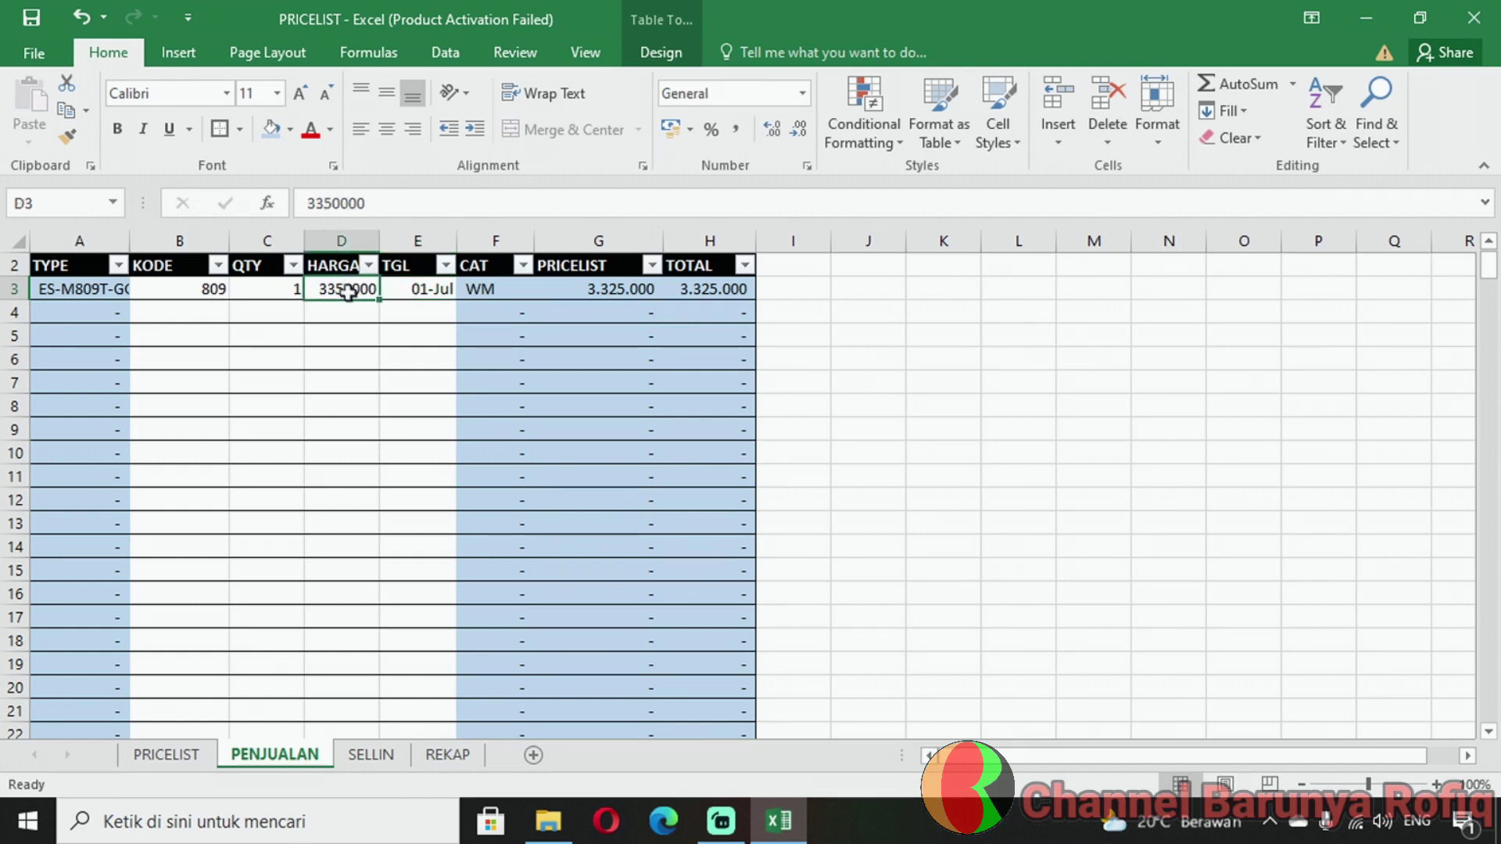
click(619, 288)
click(684, 288)
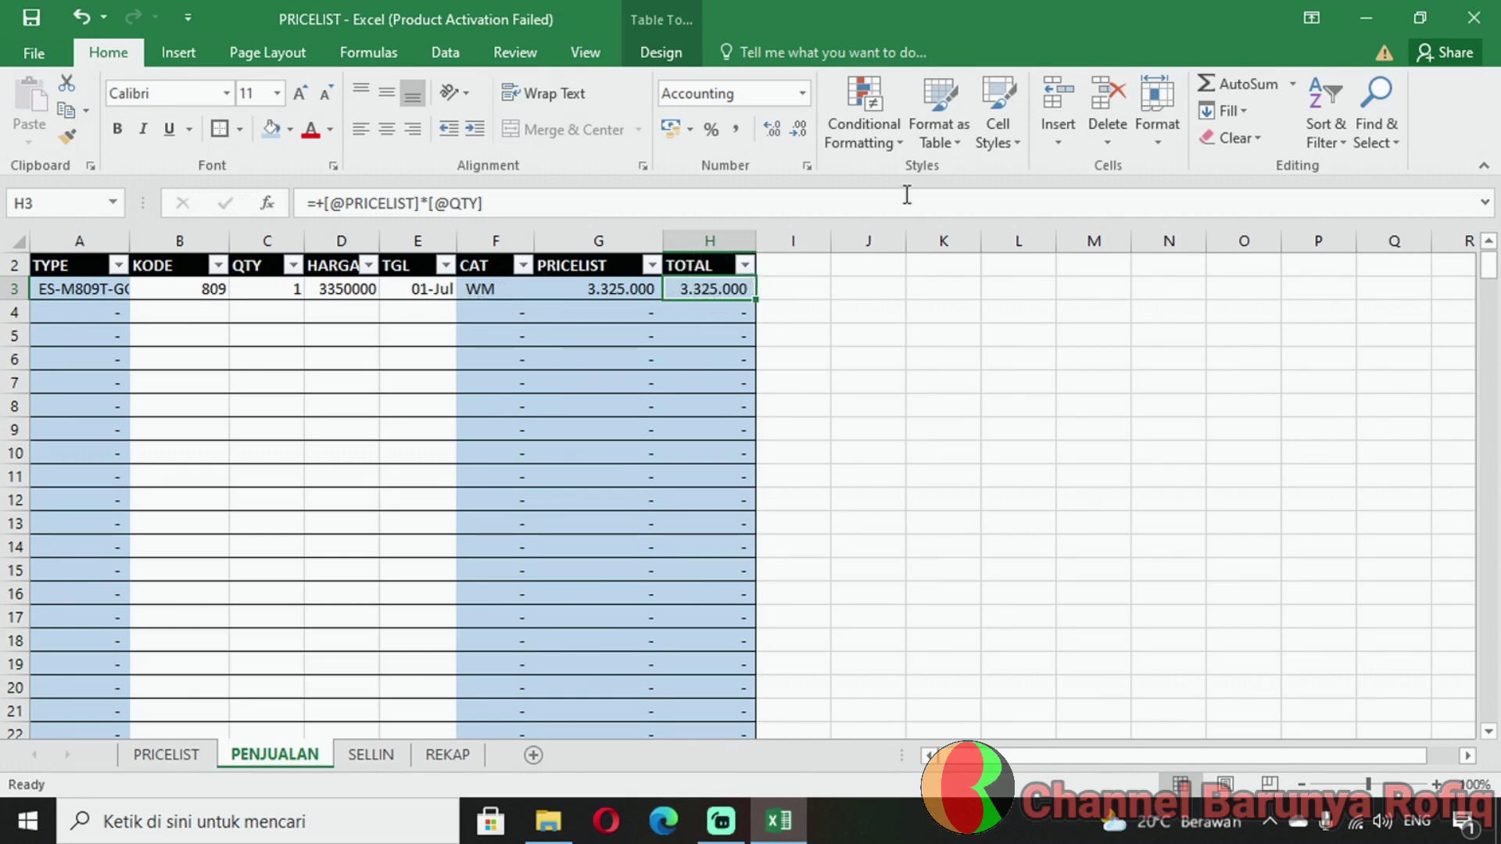
click(694, 480)
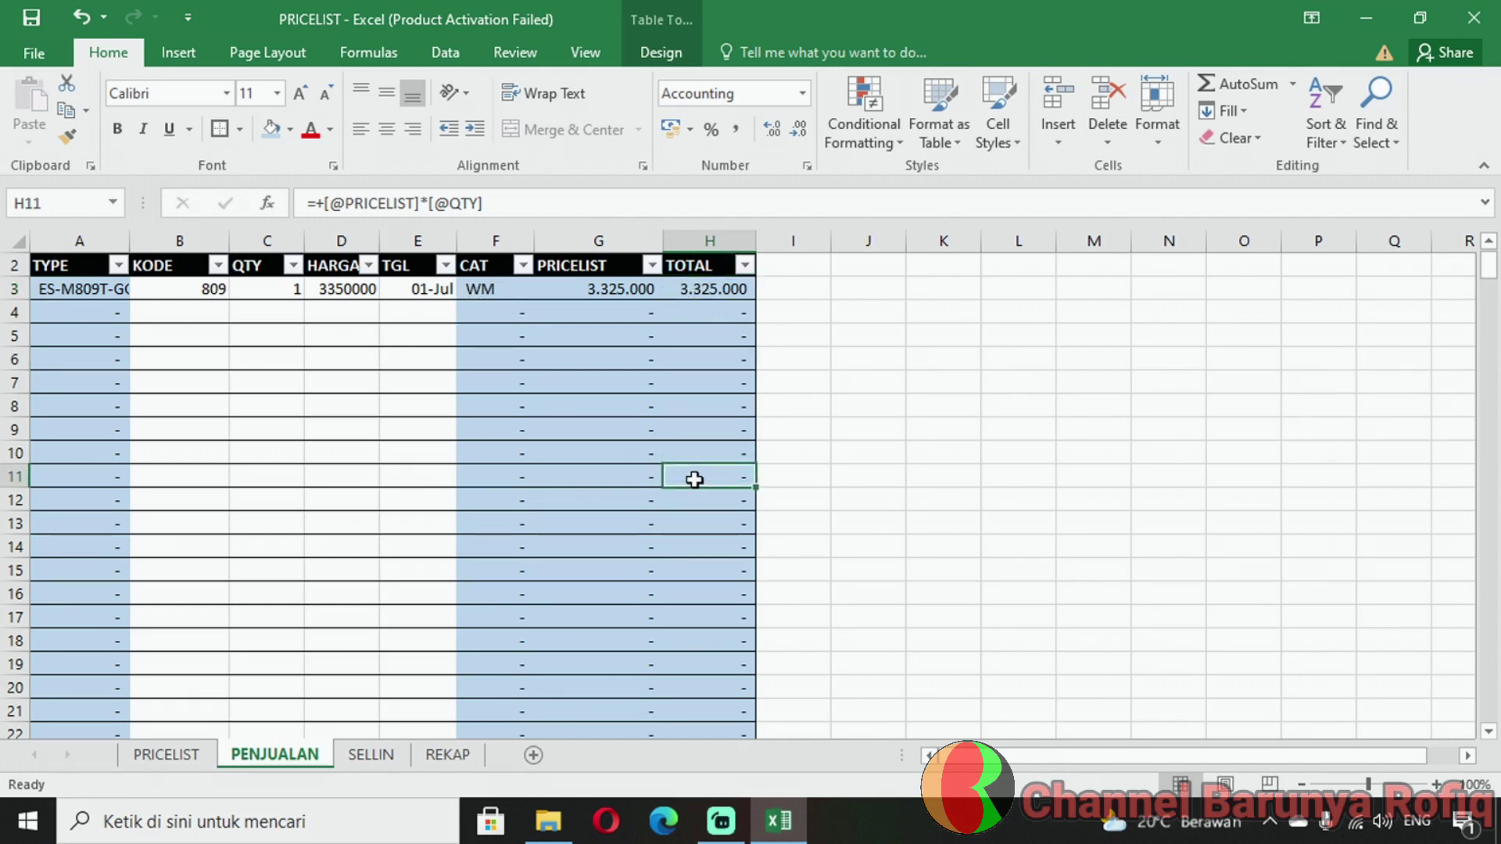
key(ctrl+Down)
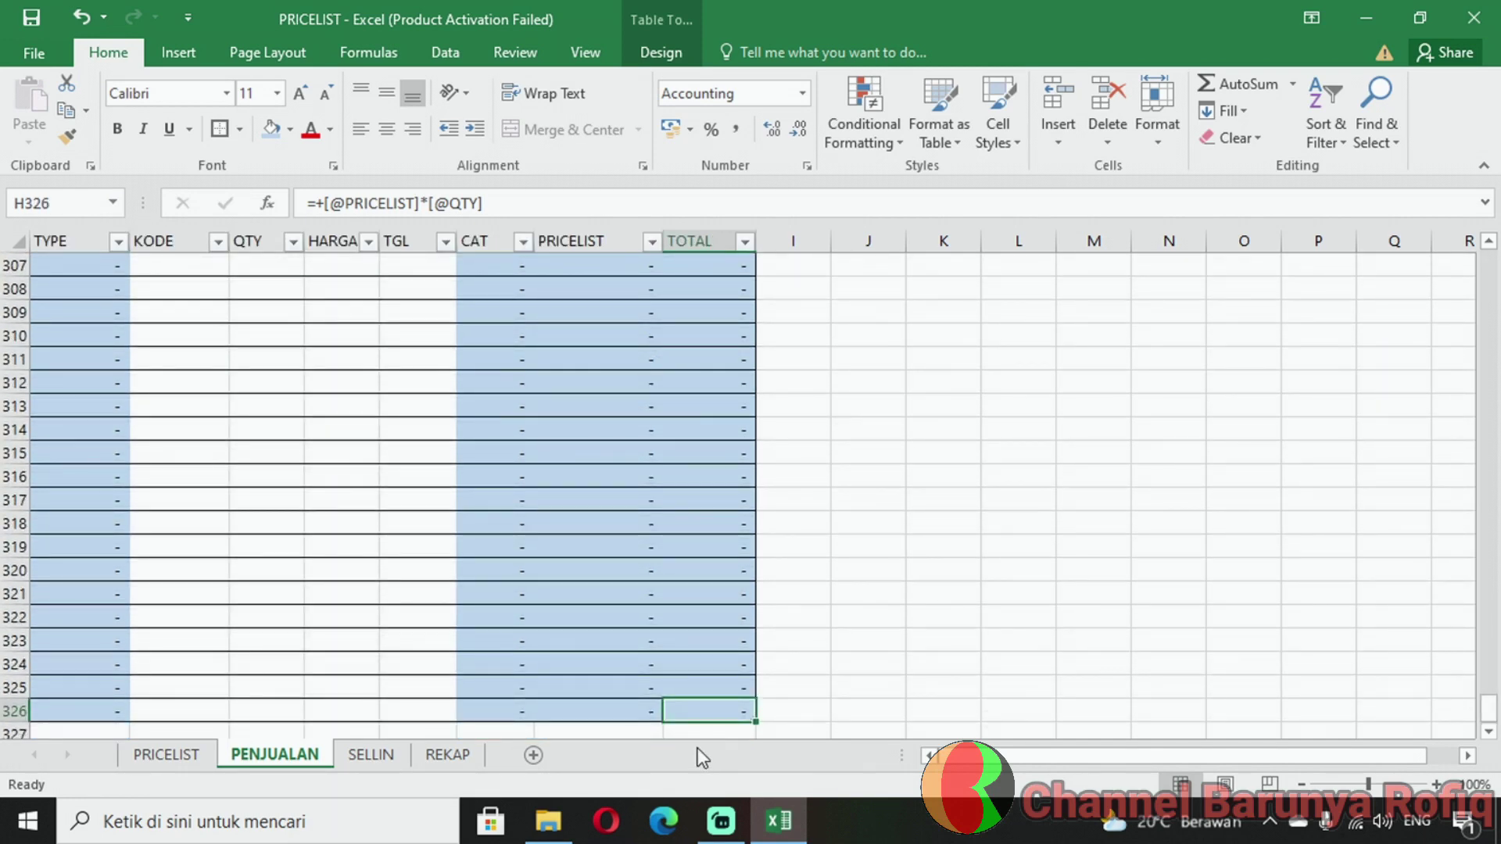
click(730, 669)
drag(751, 718, 827, 720)
drag(1486, 713, 1485, 258)
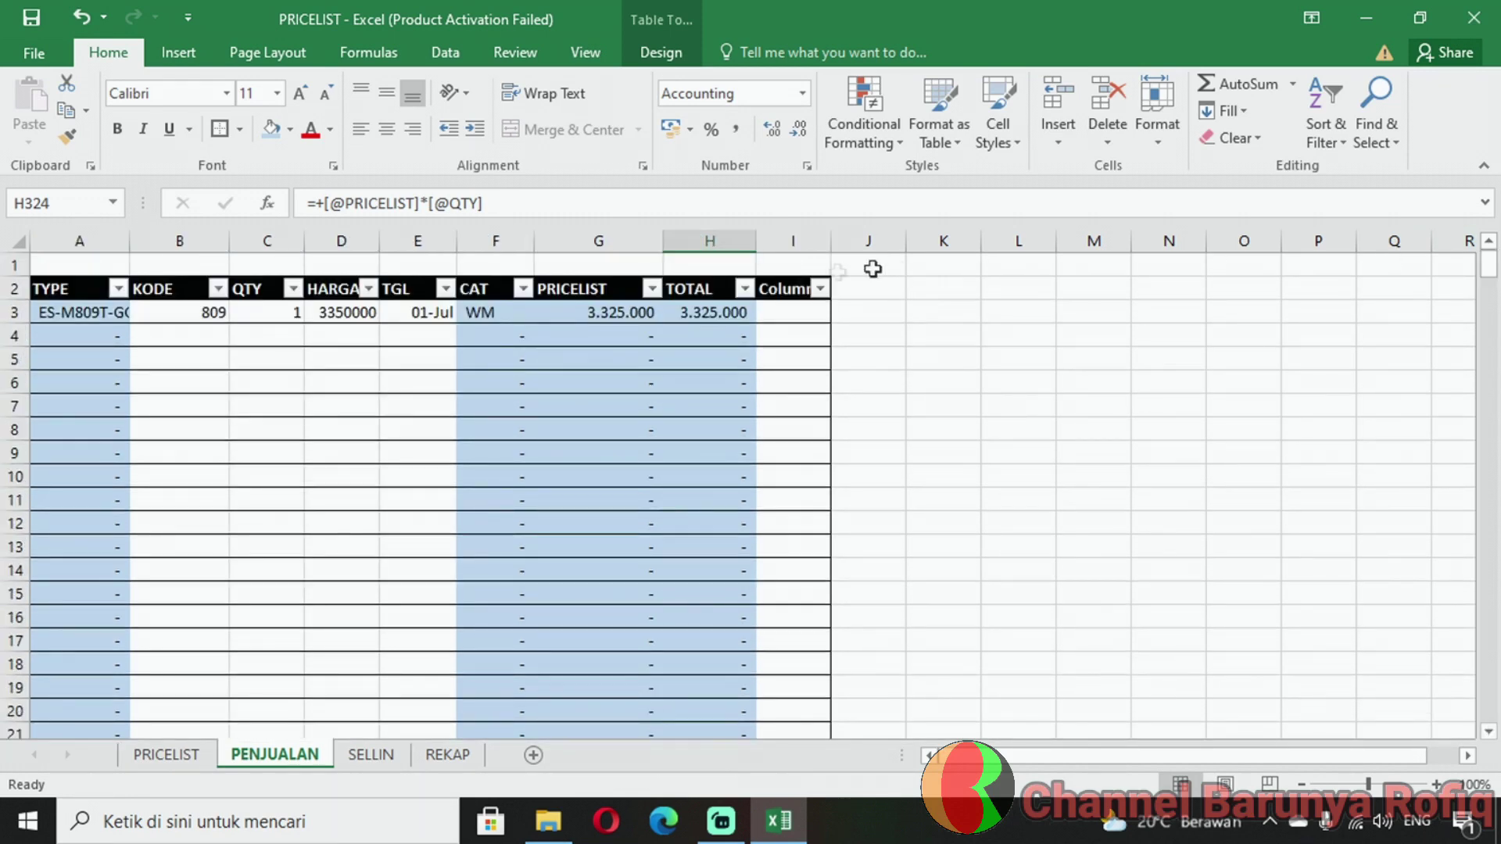
click(796, 288)
text(P)
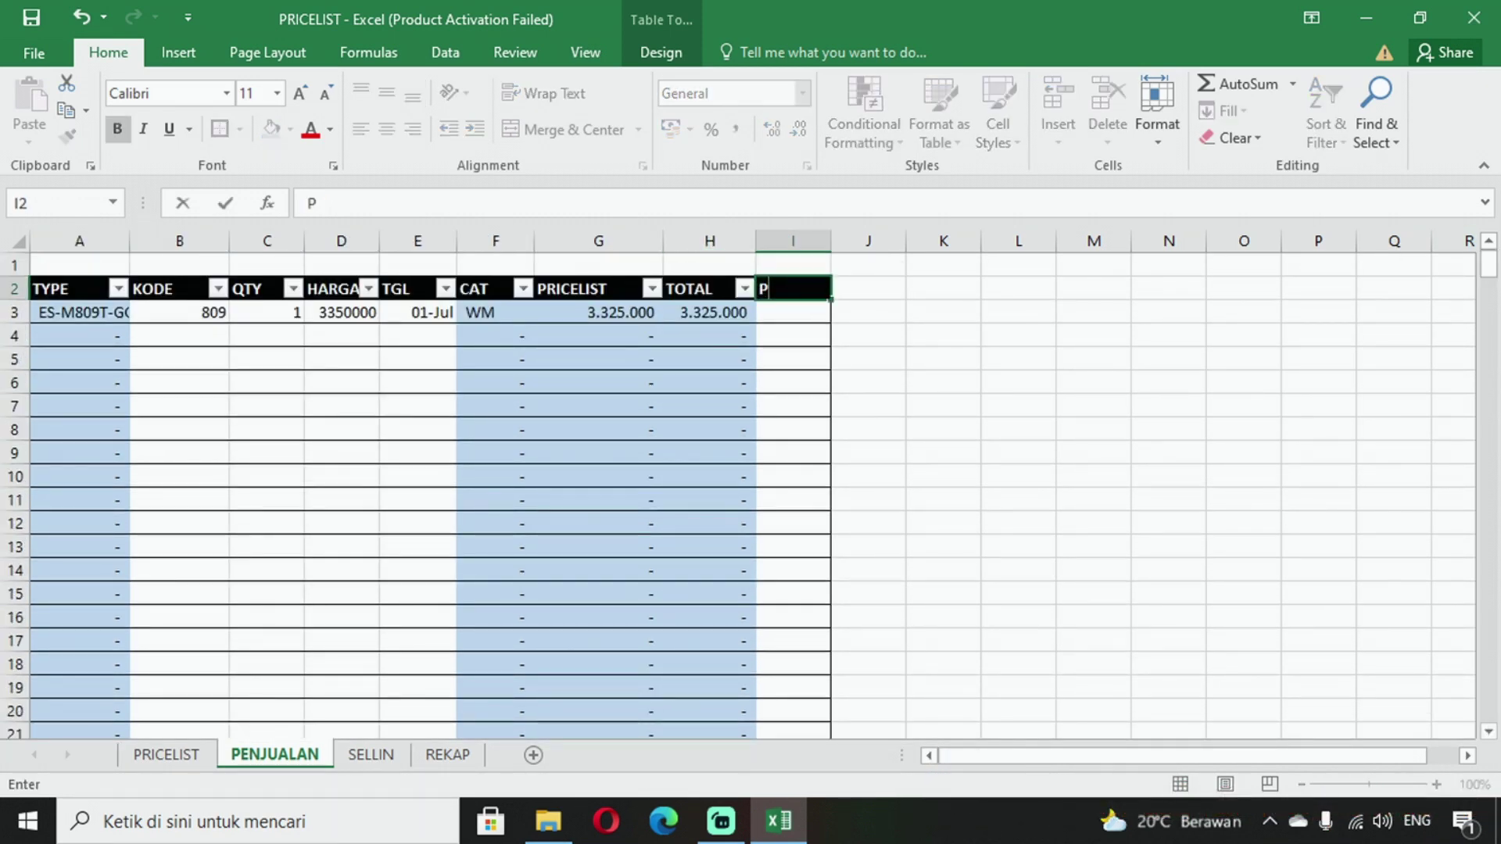
text(ROFIT)
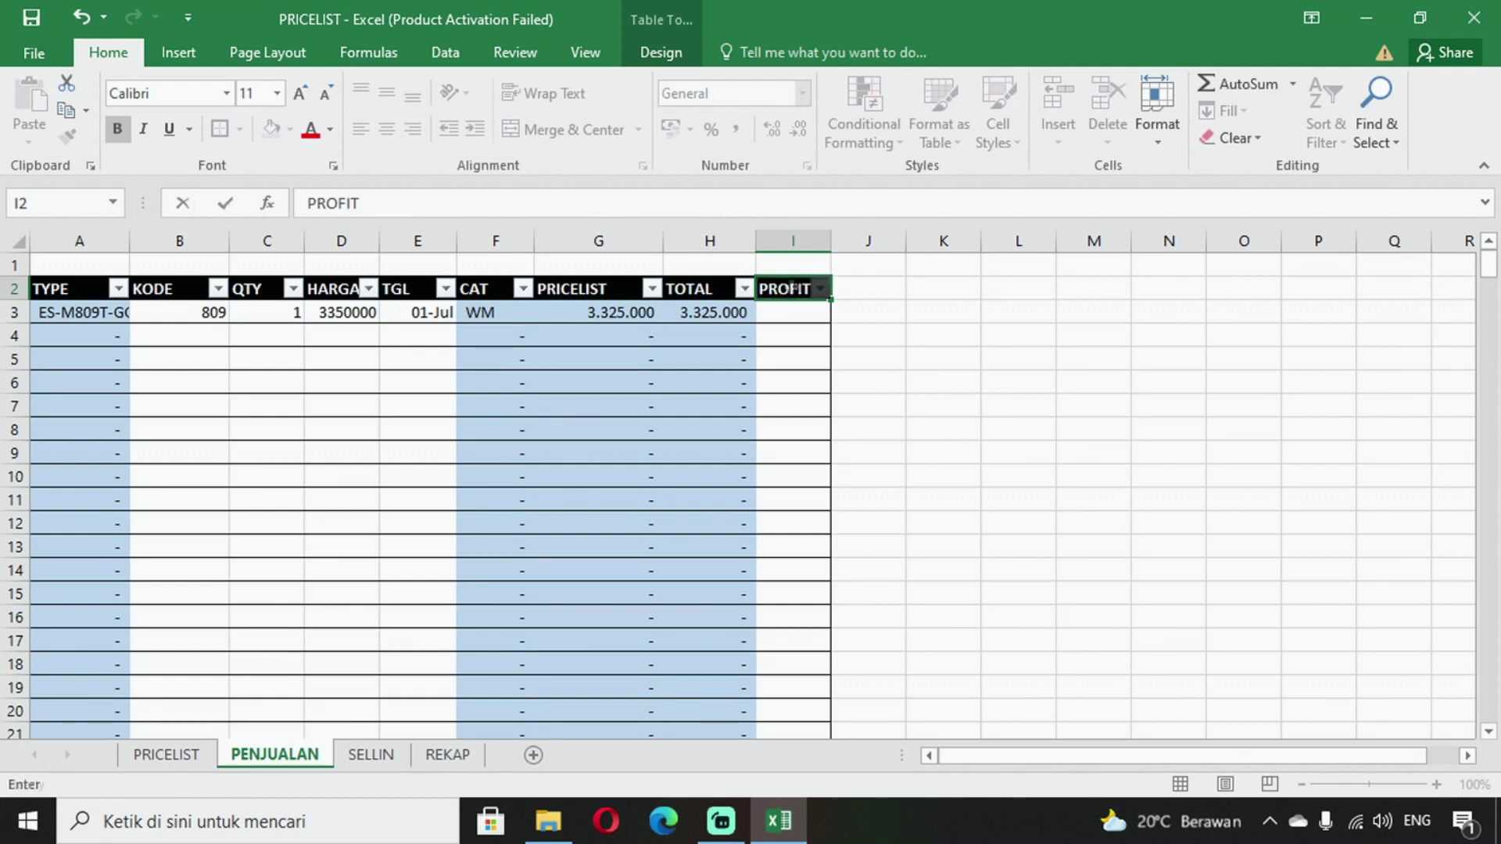
key(Return)
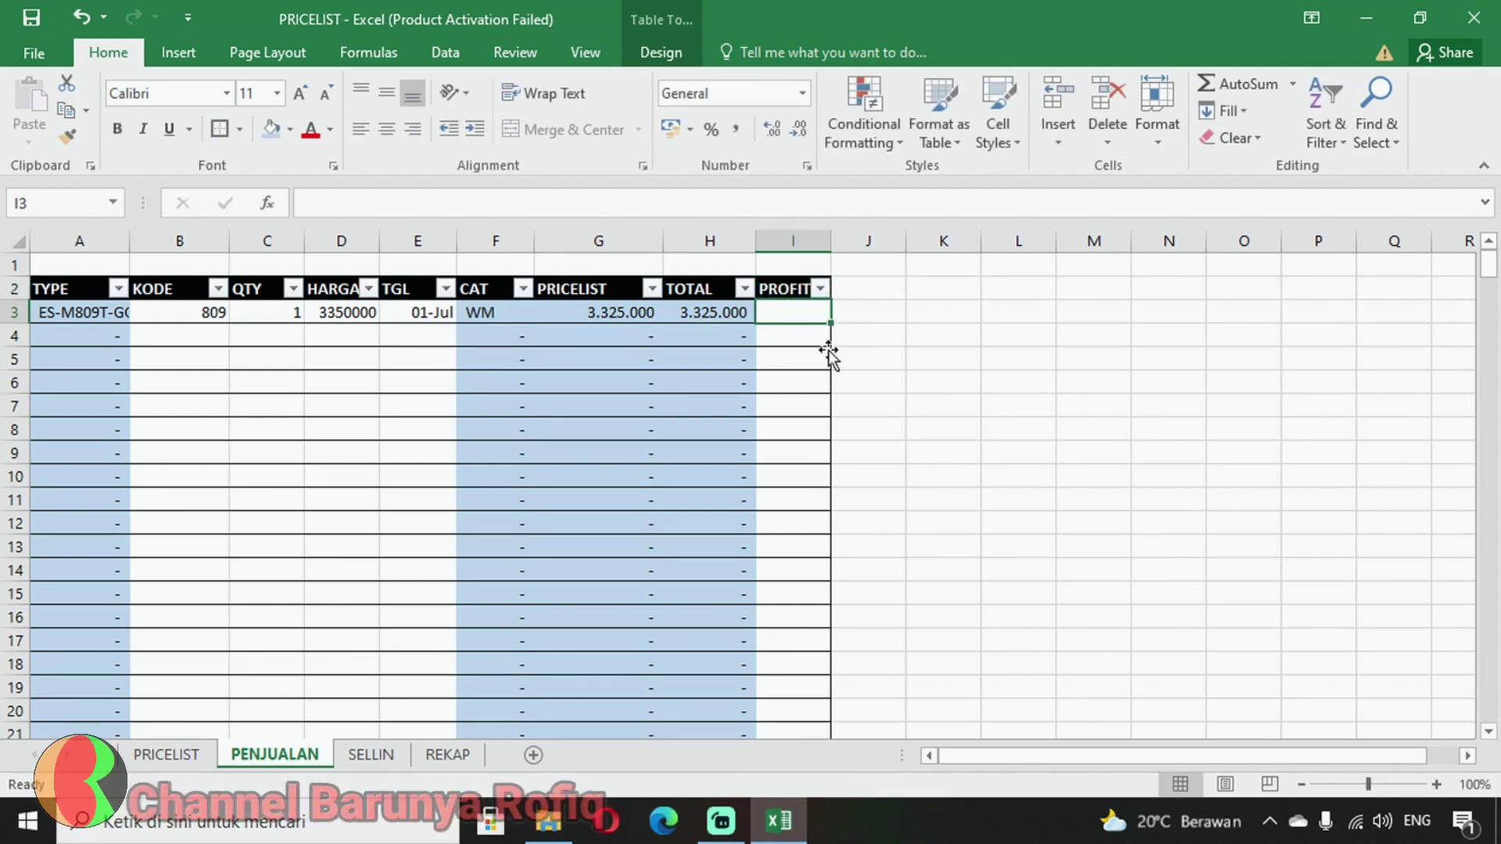
text(+)
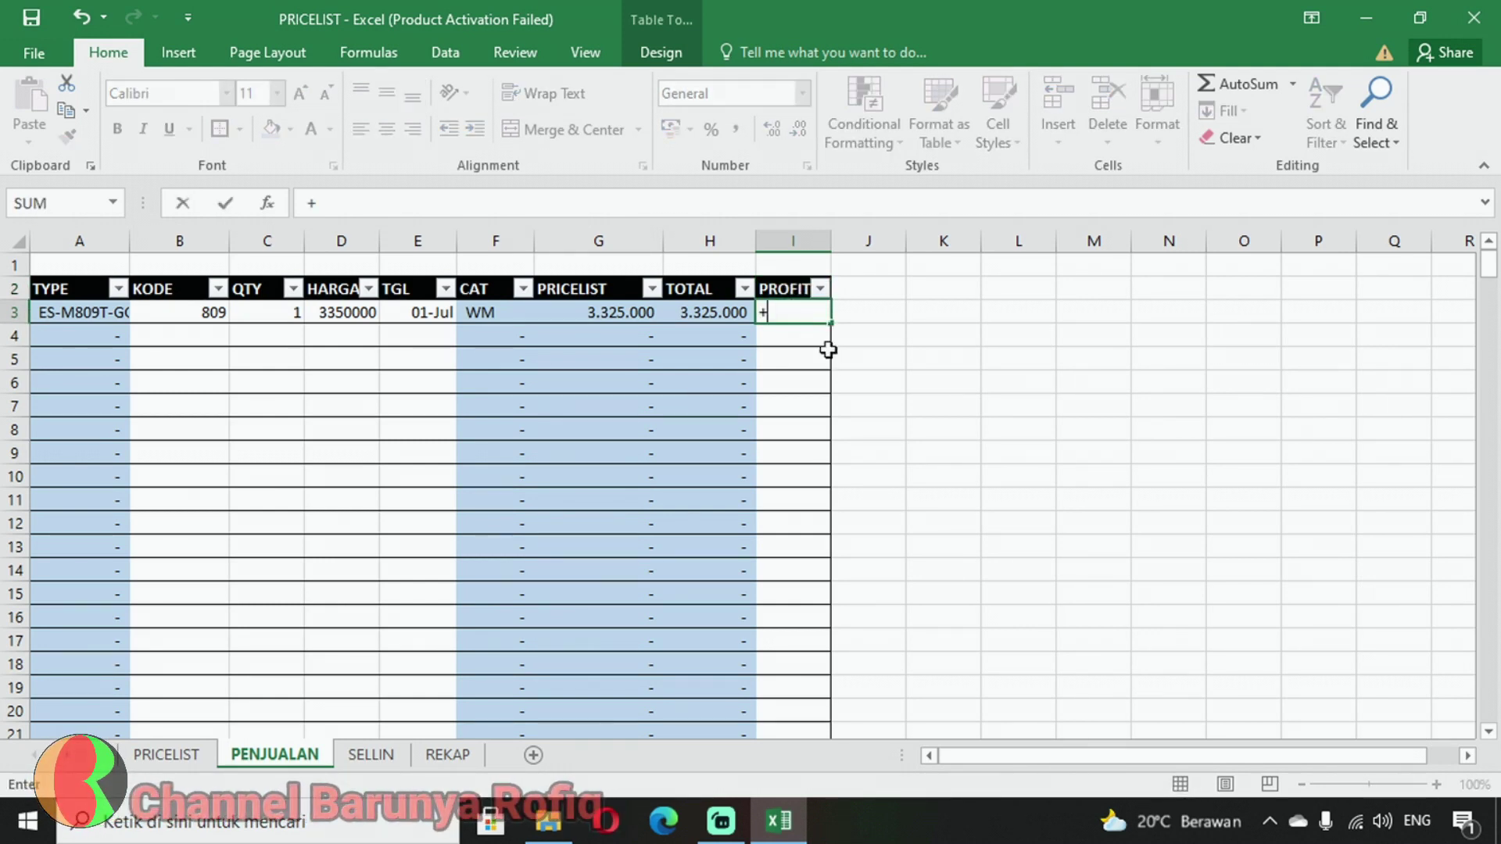
key(Left)
key(Left)
key(Left)
key(Left)
key(Left)
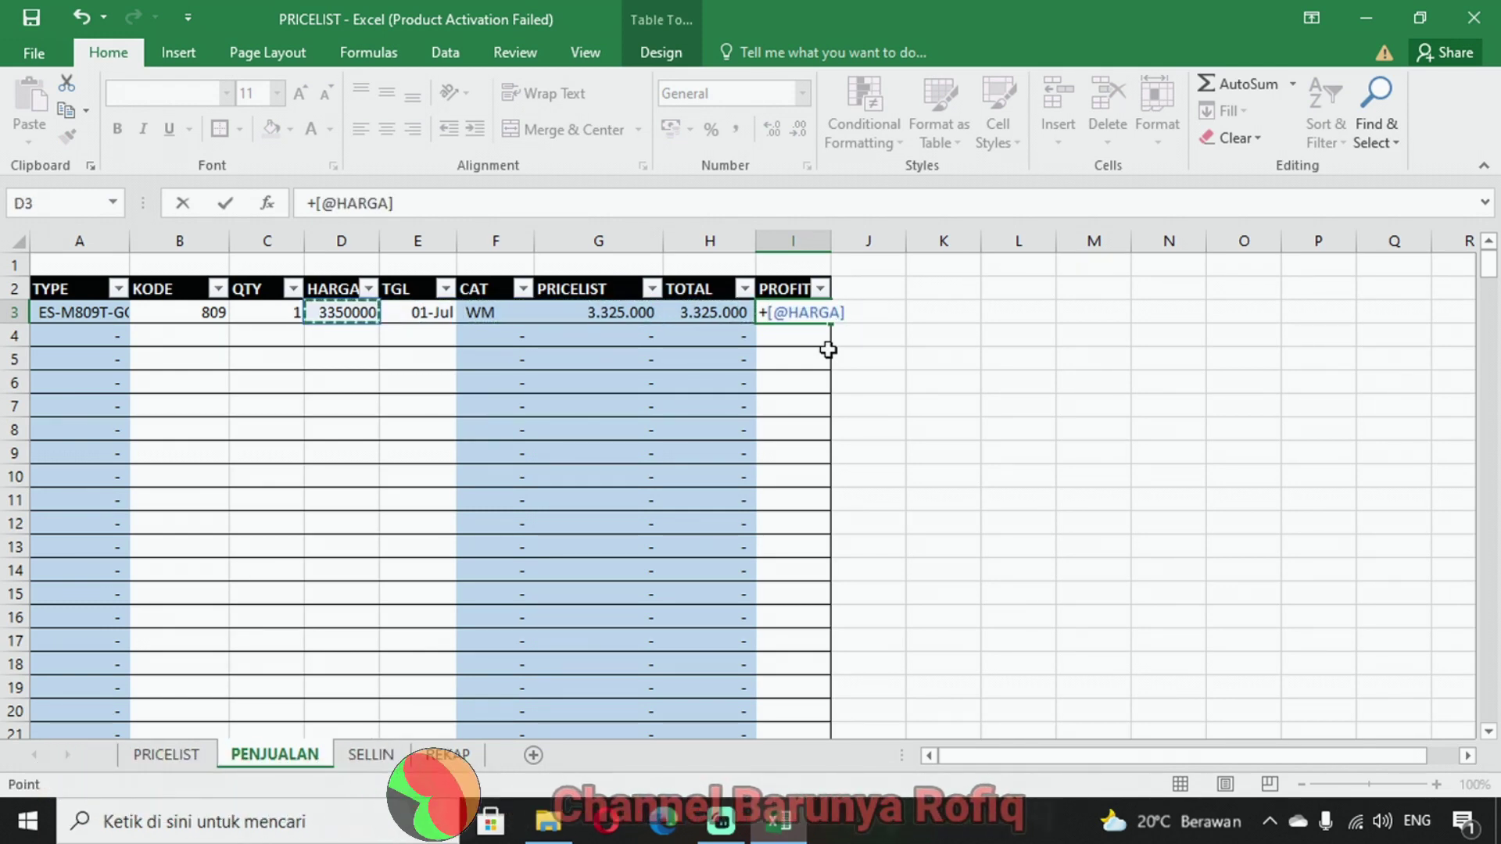
text(*)
key(Left)
key(Left)
key(Left)
key(Left)
key(Left)
key(Left)
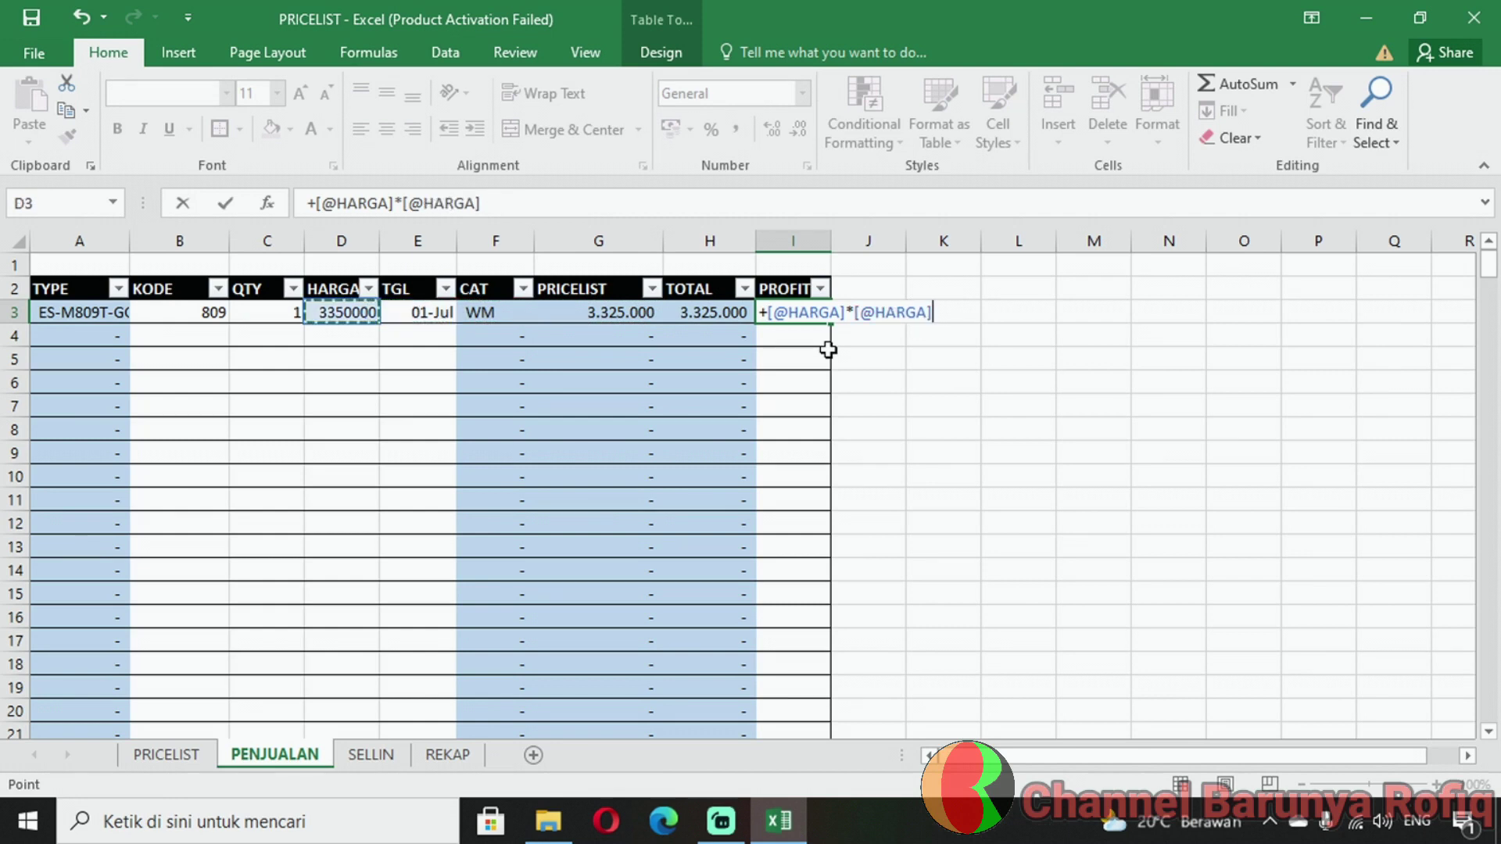
text(-)
key(Left)
key(Left)
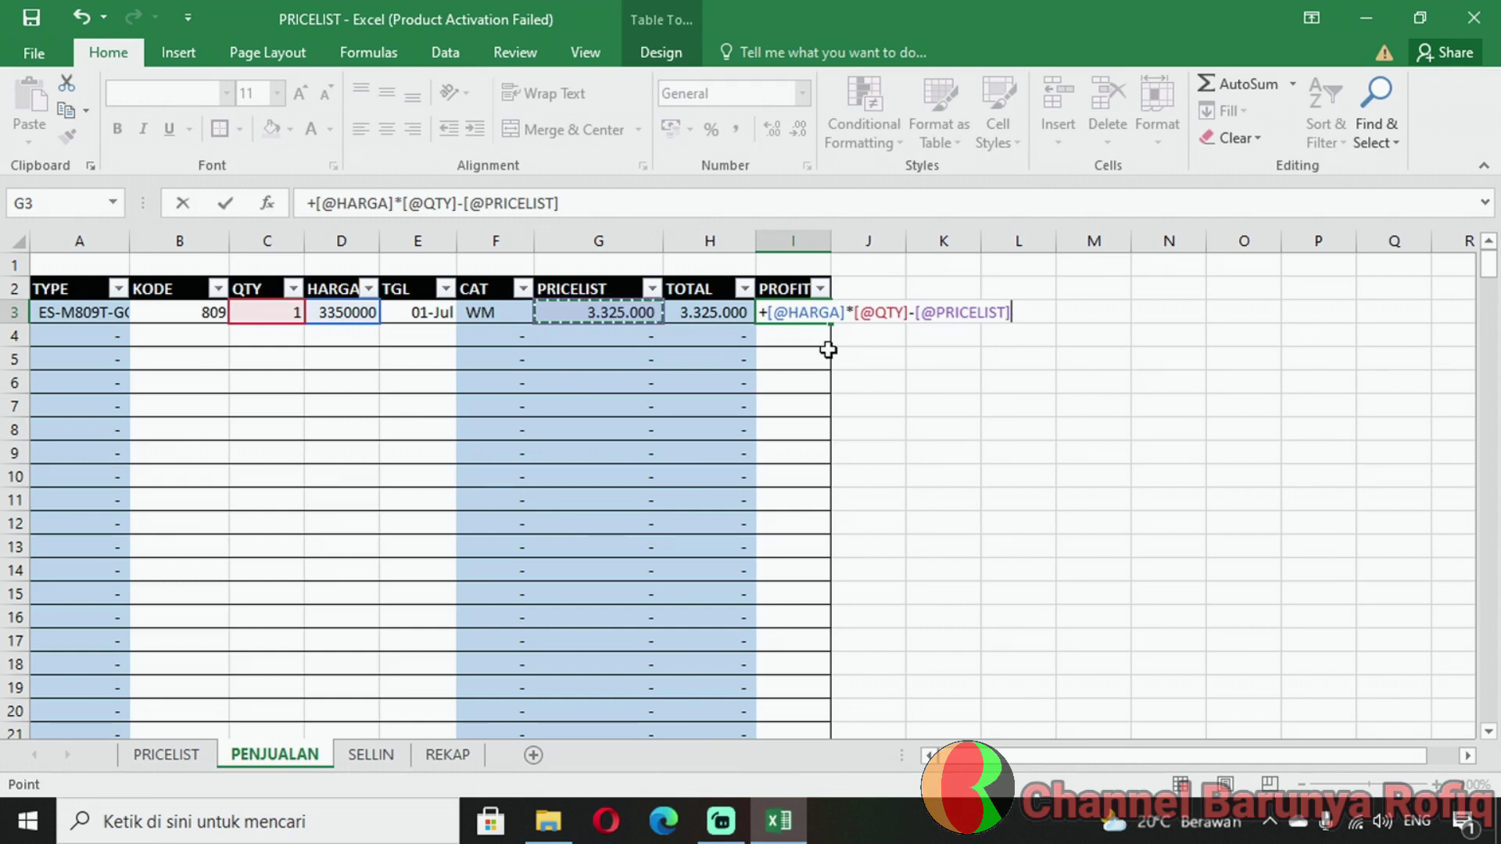
text(*)
key(Left)
key(Left)
key(Left)
key(Left)
key(Left)
key(Left)
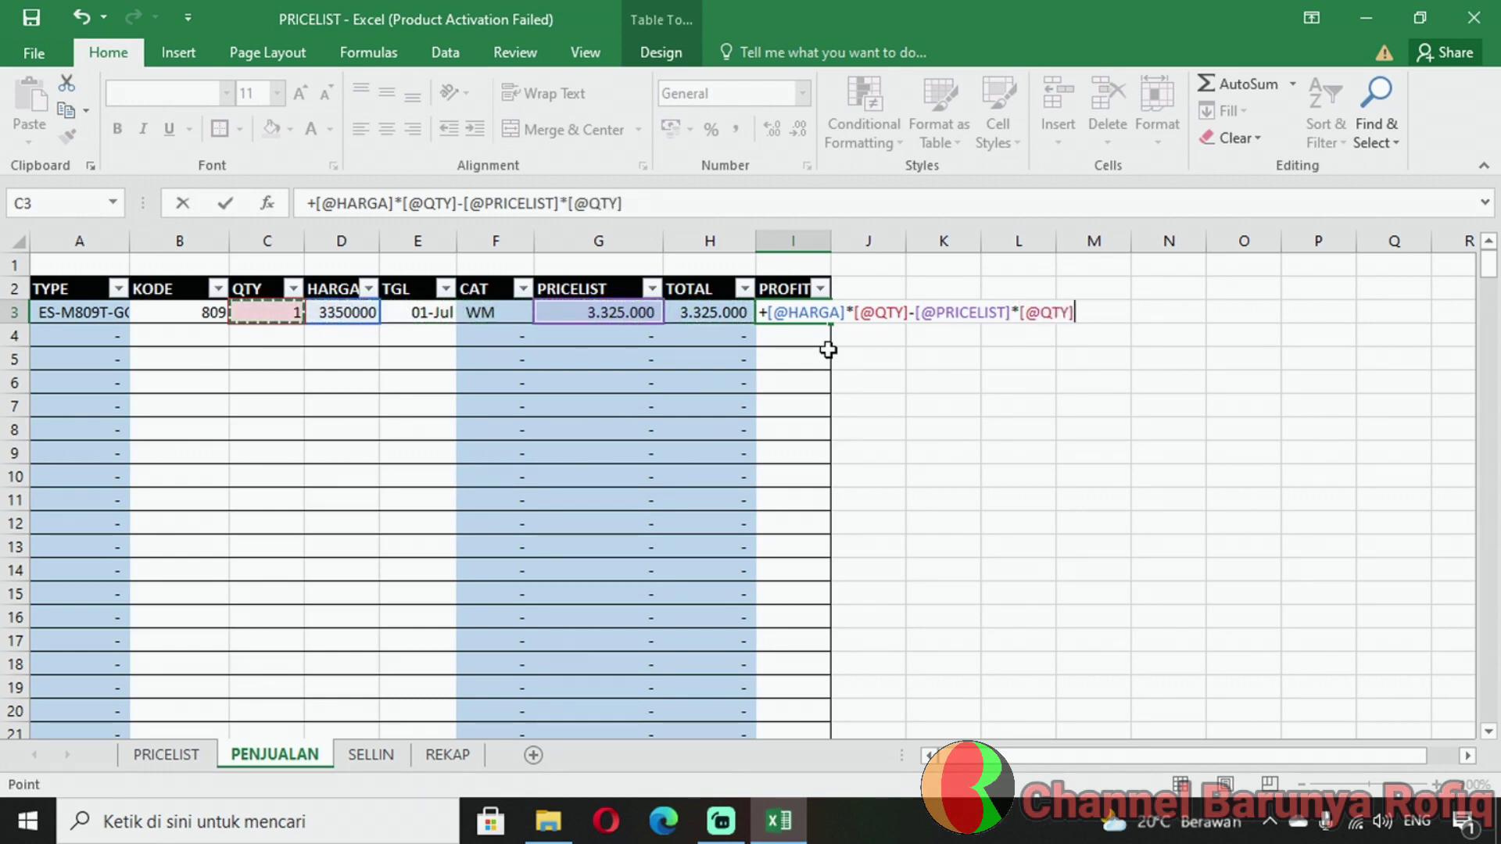
key(Return)
Apply the comma number style to all values in the PROFIT column
key(Up)
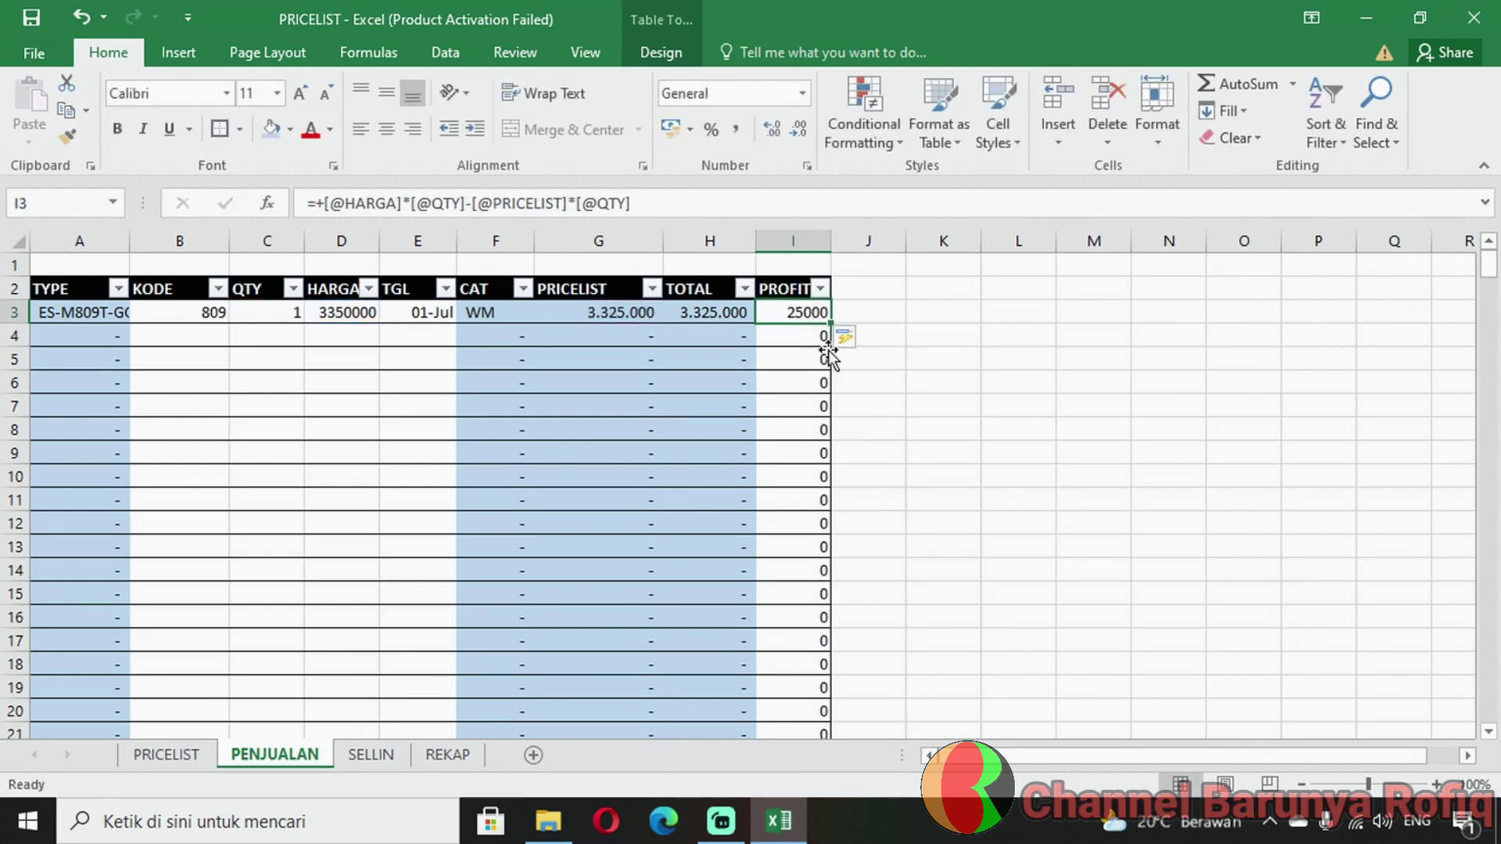
click(792, 276)
click(737, 129)
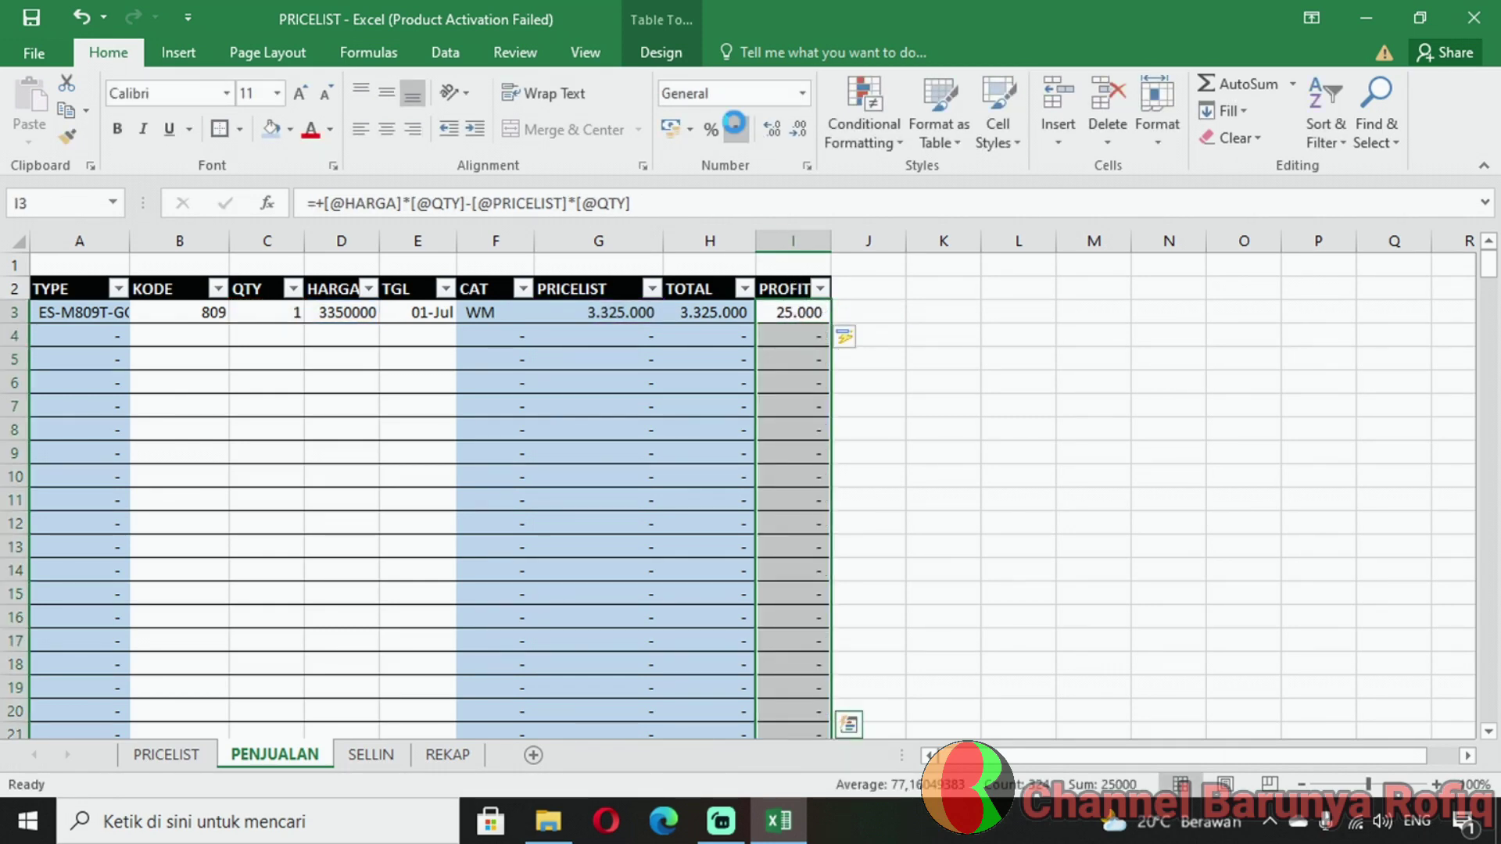
Test the PROFIT calculation by setting QTY in row 3 to 10, and undo that quantity change
click(943, 358)
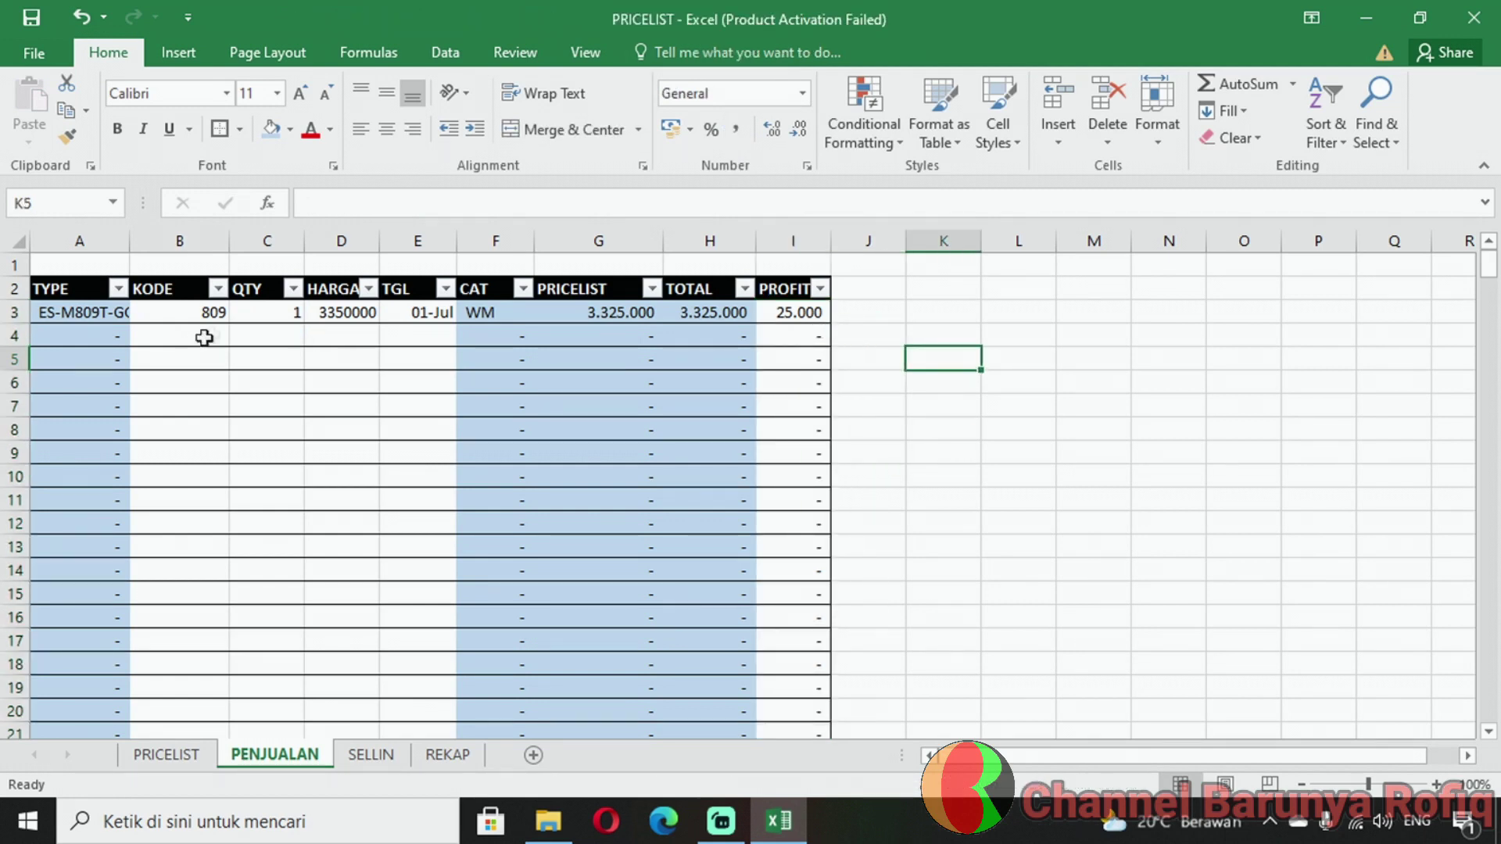
click(813, 313)
click(283, 311)
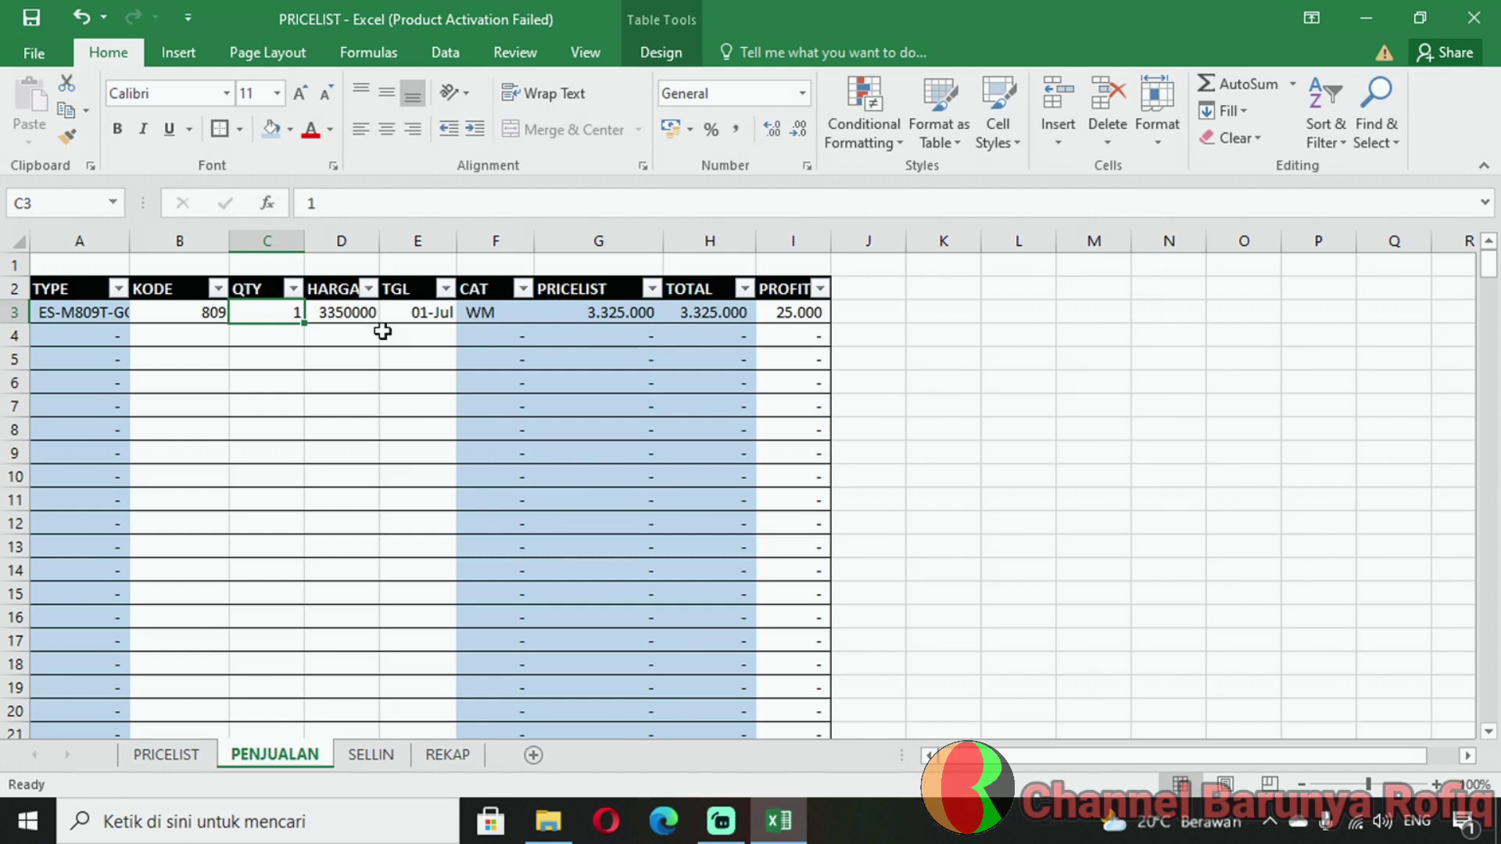
text(10)
key(Return)
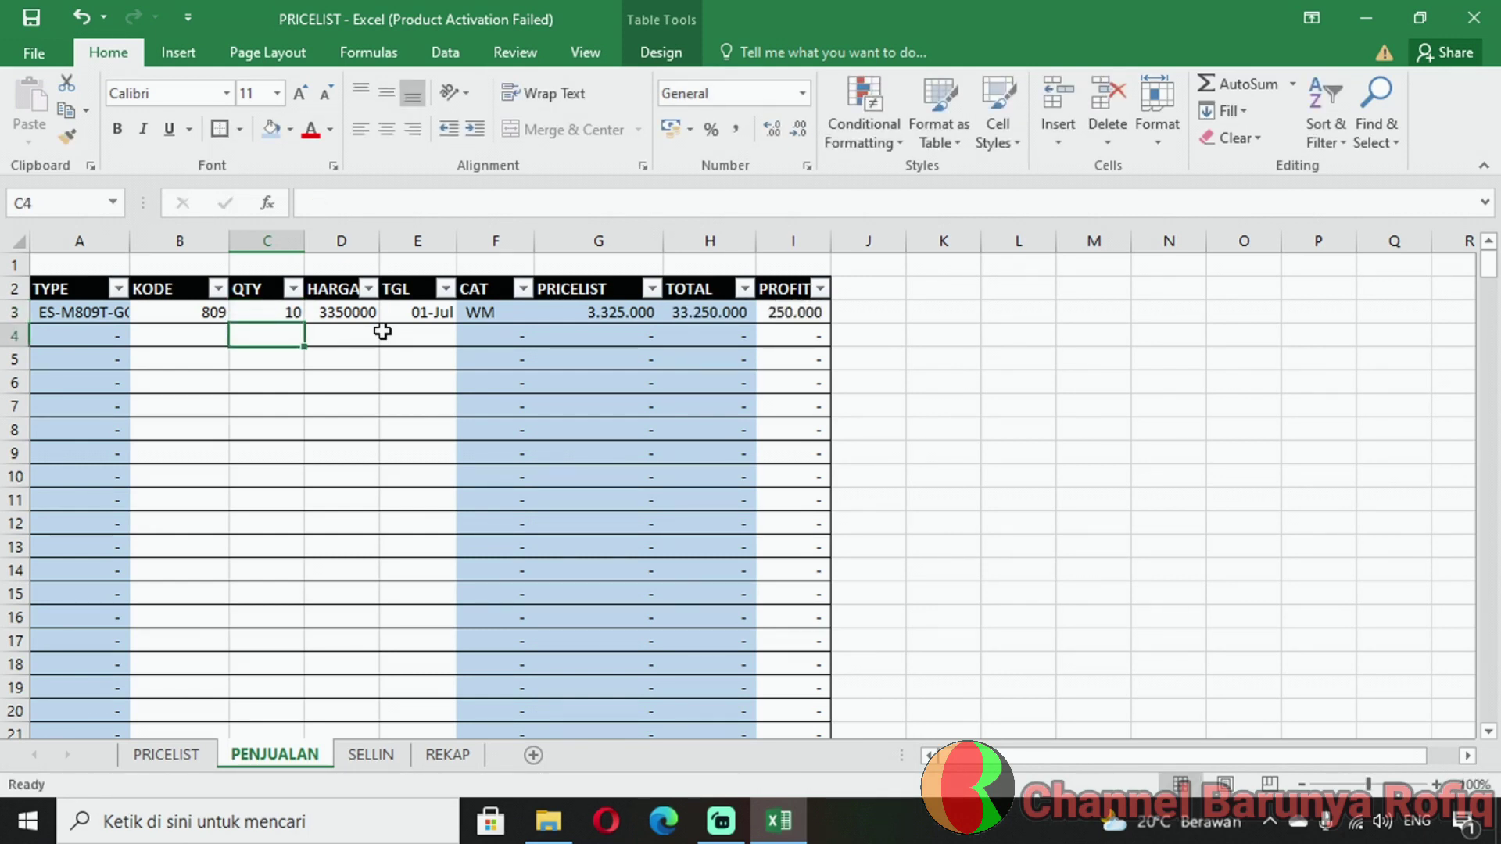
key(ctrl+z)
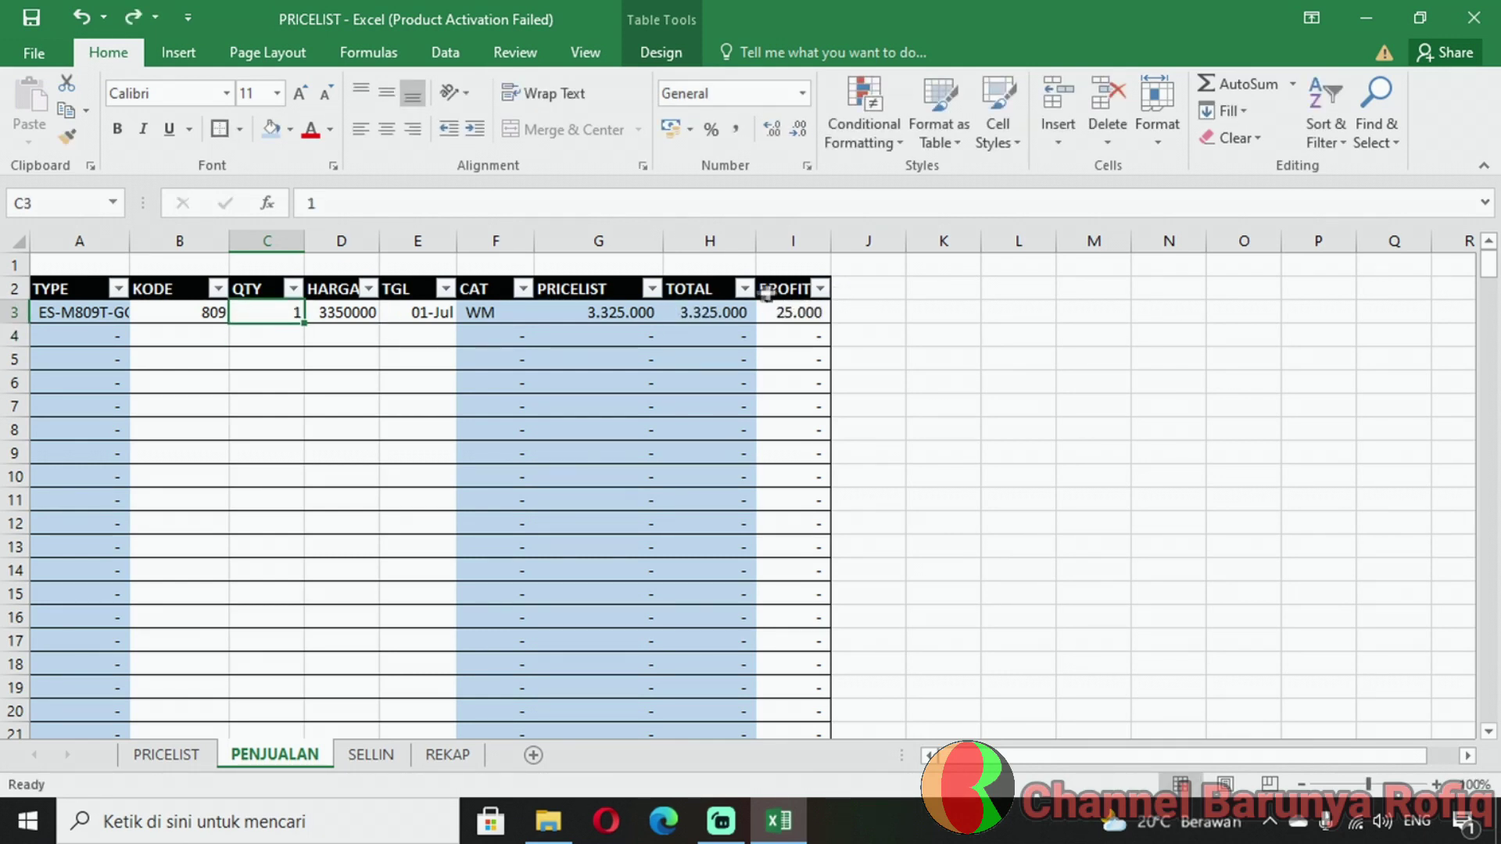
Review the TOTAL, PRICELIST, QTY and HARGA cells of row 3 that relate to the profit calculation
click(707, 306)
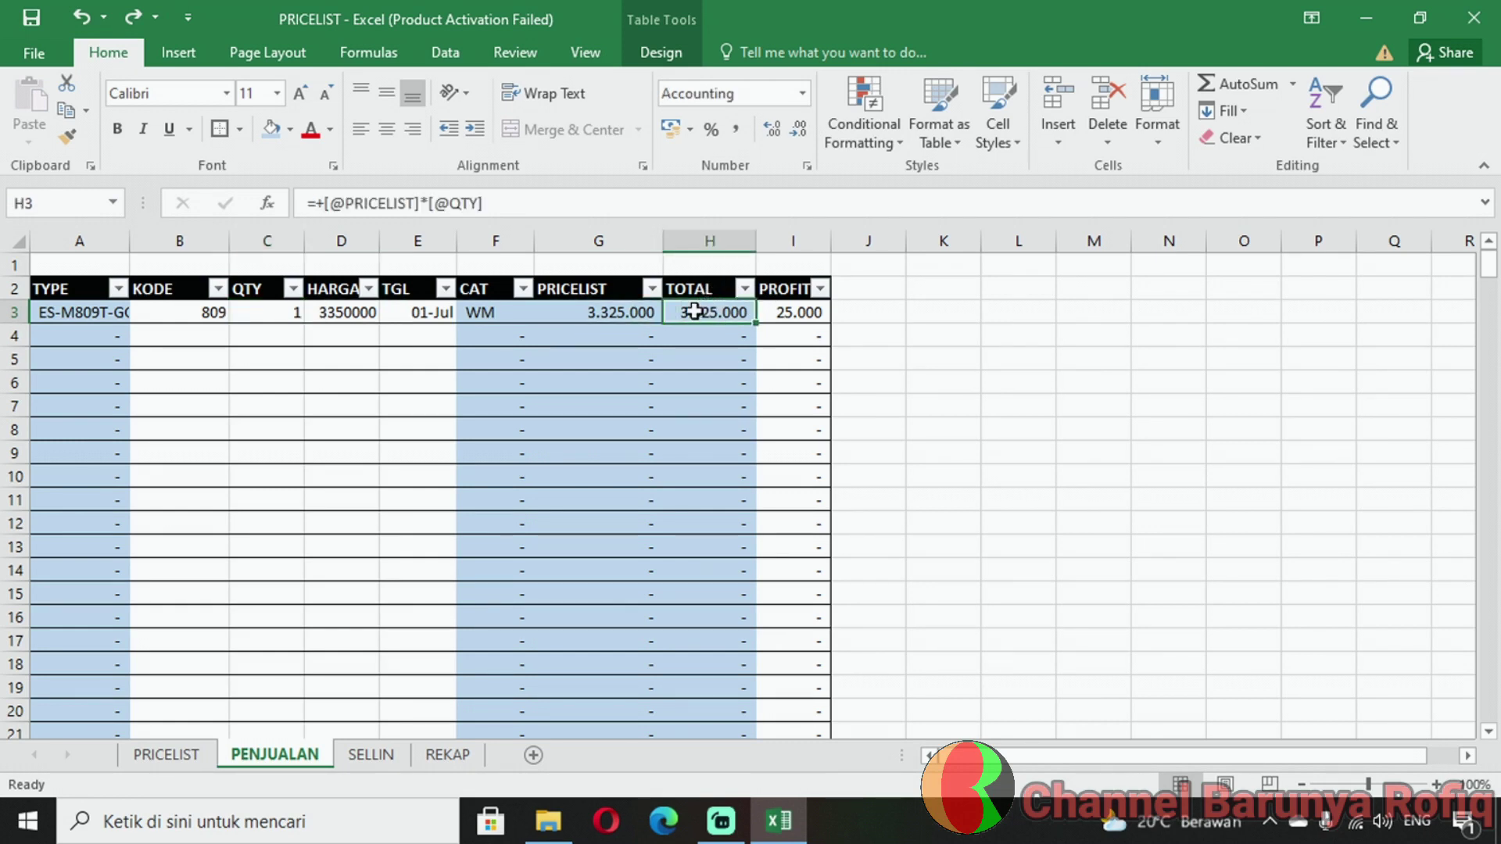
click(342, 307)
key(ctrl+z)
click(294, 308)
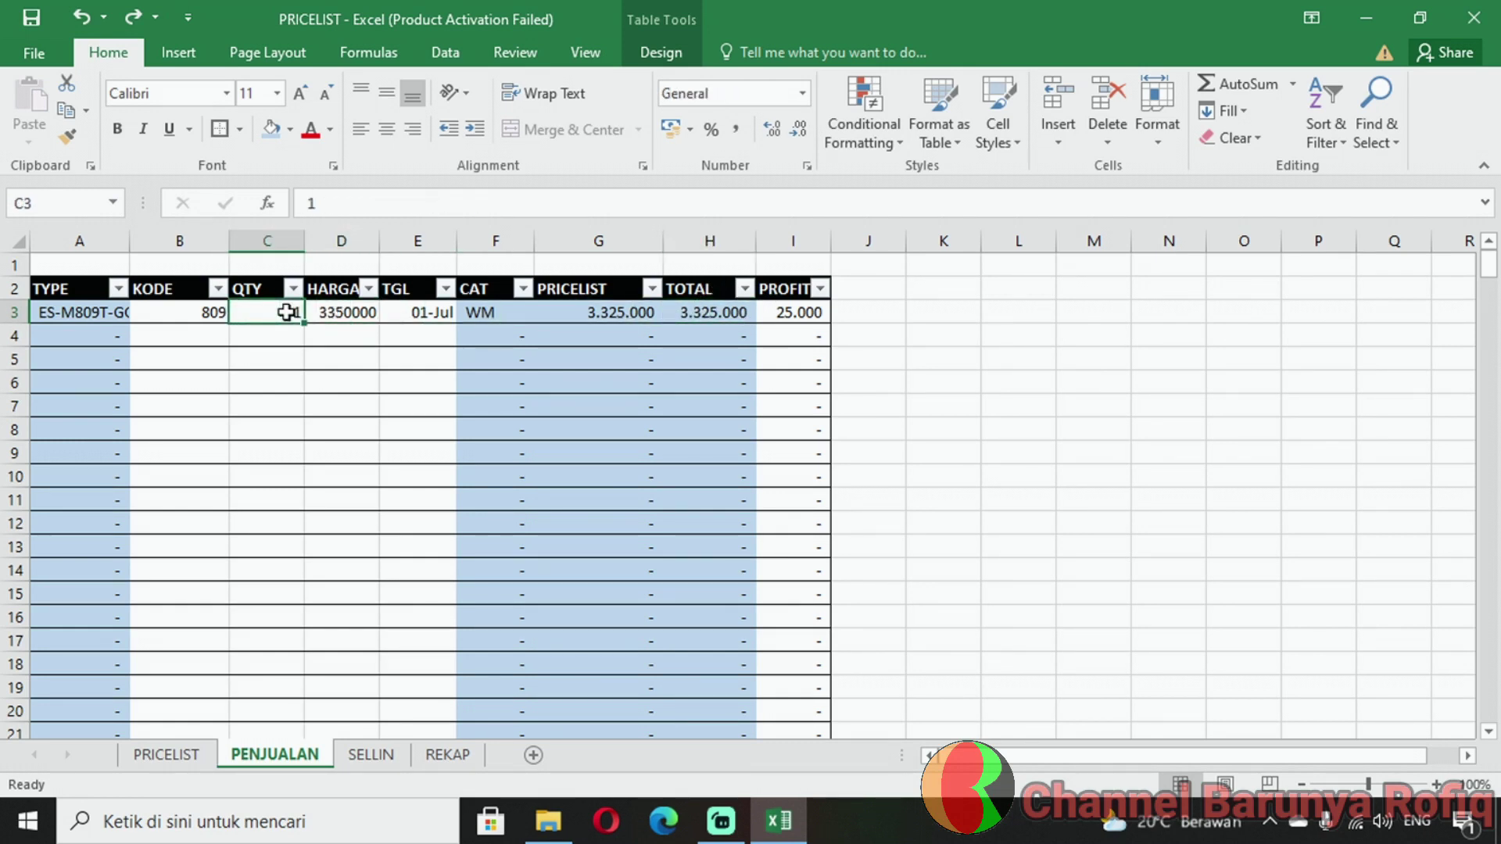
click(666, 313)
click(606, 312)
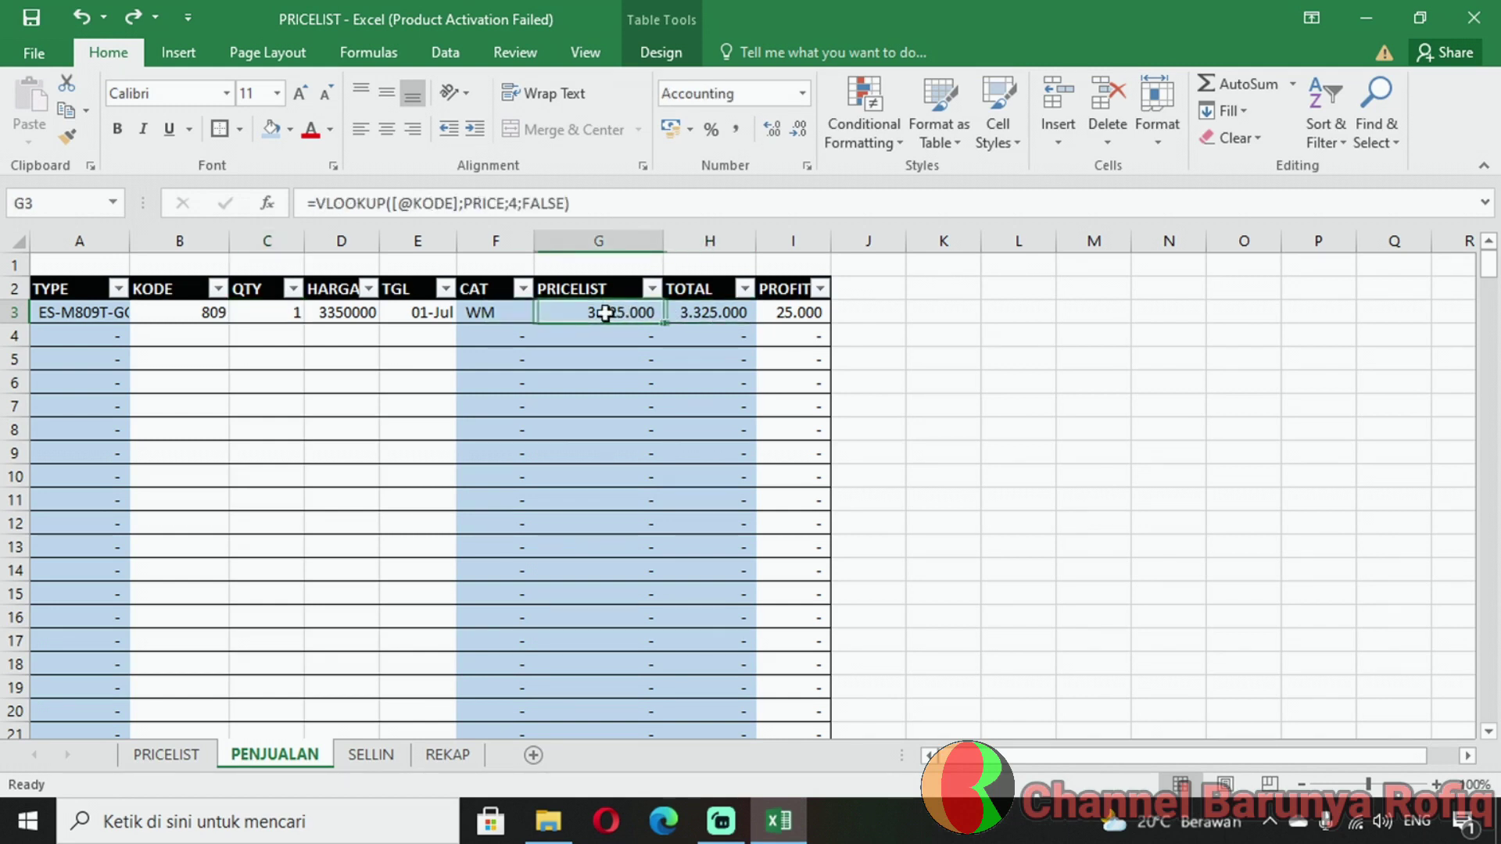
click(283, 314)
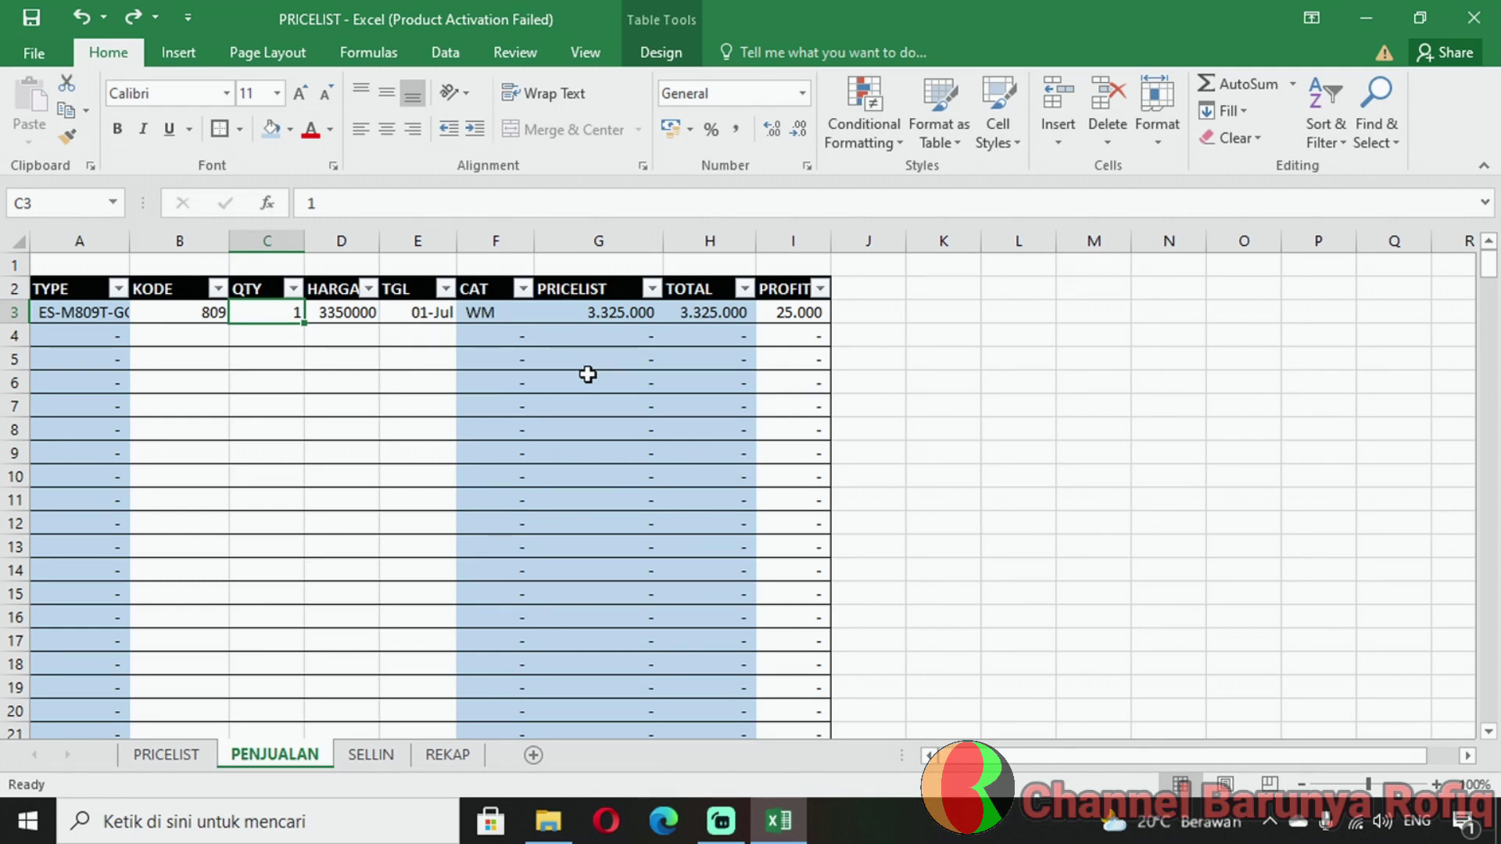
click(351, 319)
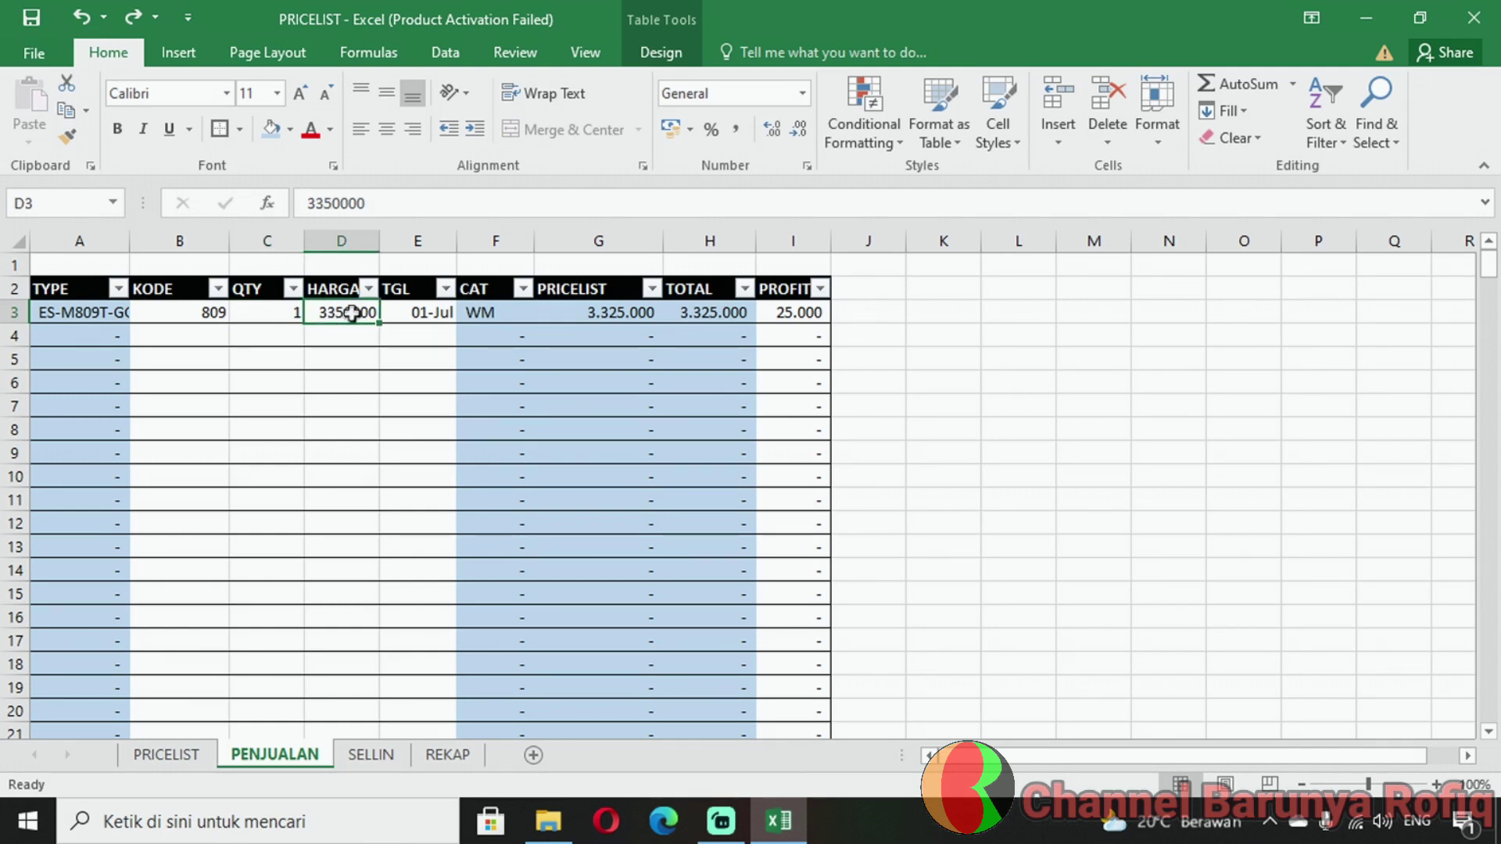
Shorten the HARGA value in row 3 to 3350, leaving out the thousands zeros
click(352, 336)
click(349, 312)
text(0000)
key(Return)
click(349, 312)
text(3350)
key(Return)
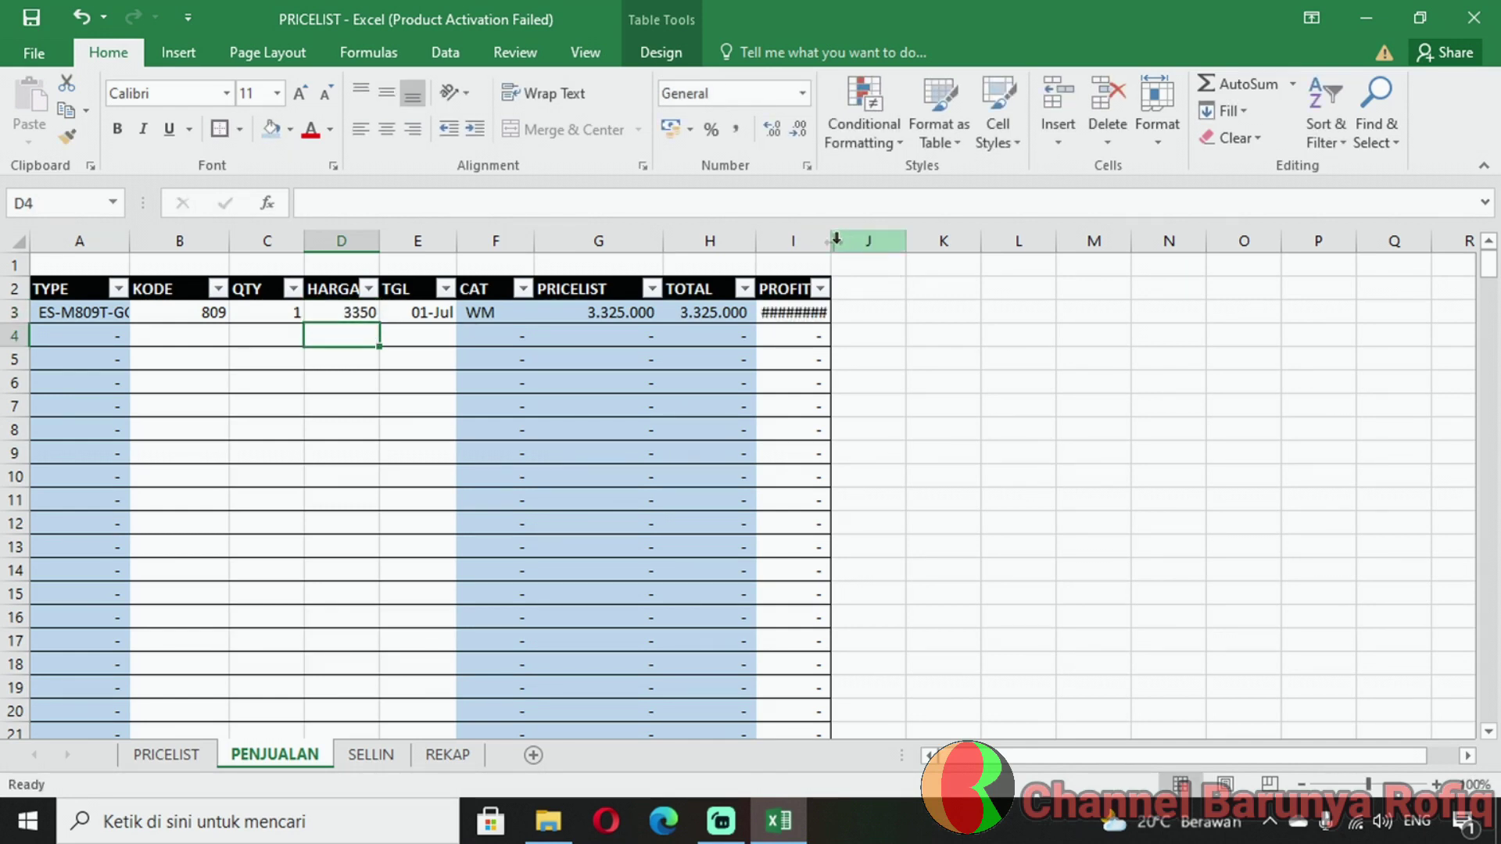
click(726, 304)
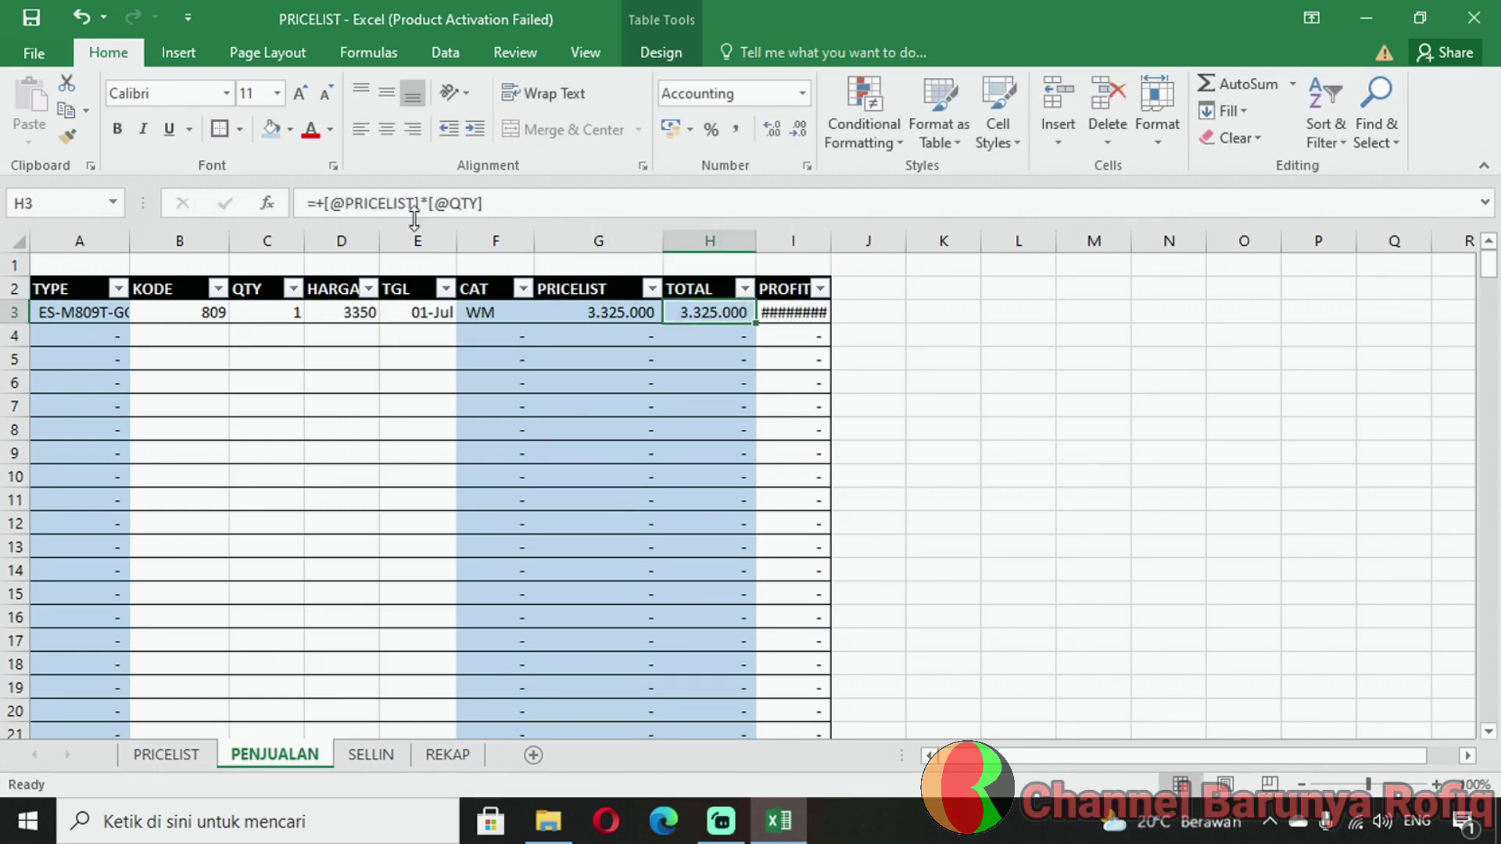
click(788, 314)
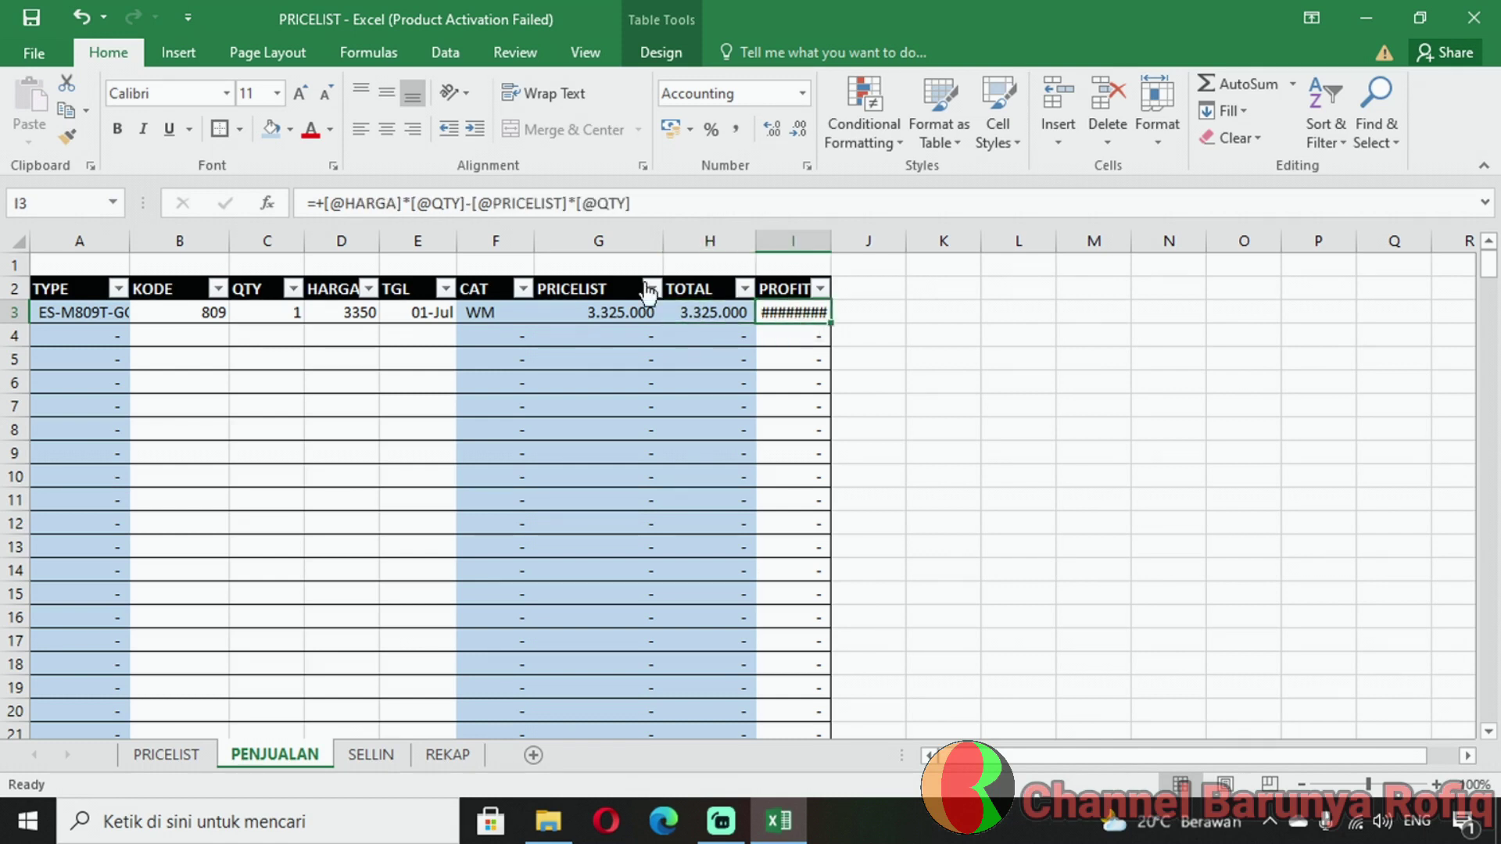
click(373, 208)
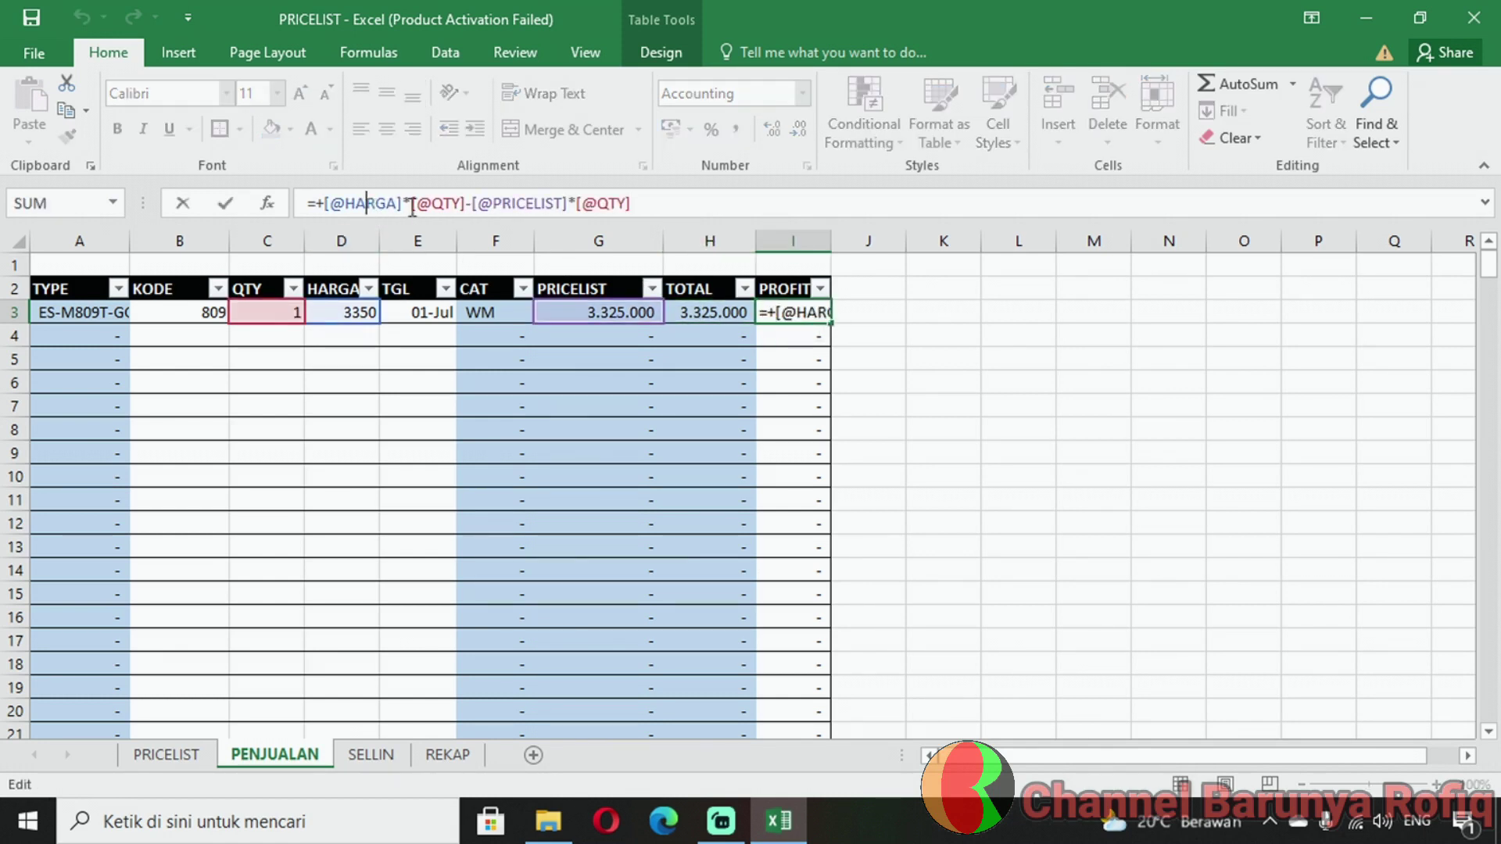
click(462, 205)
text(*1000)
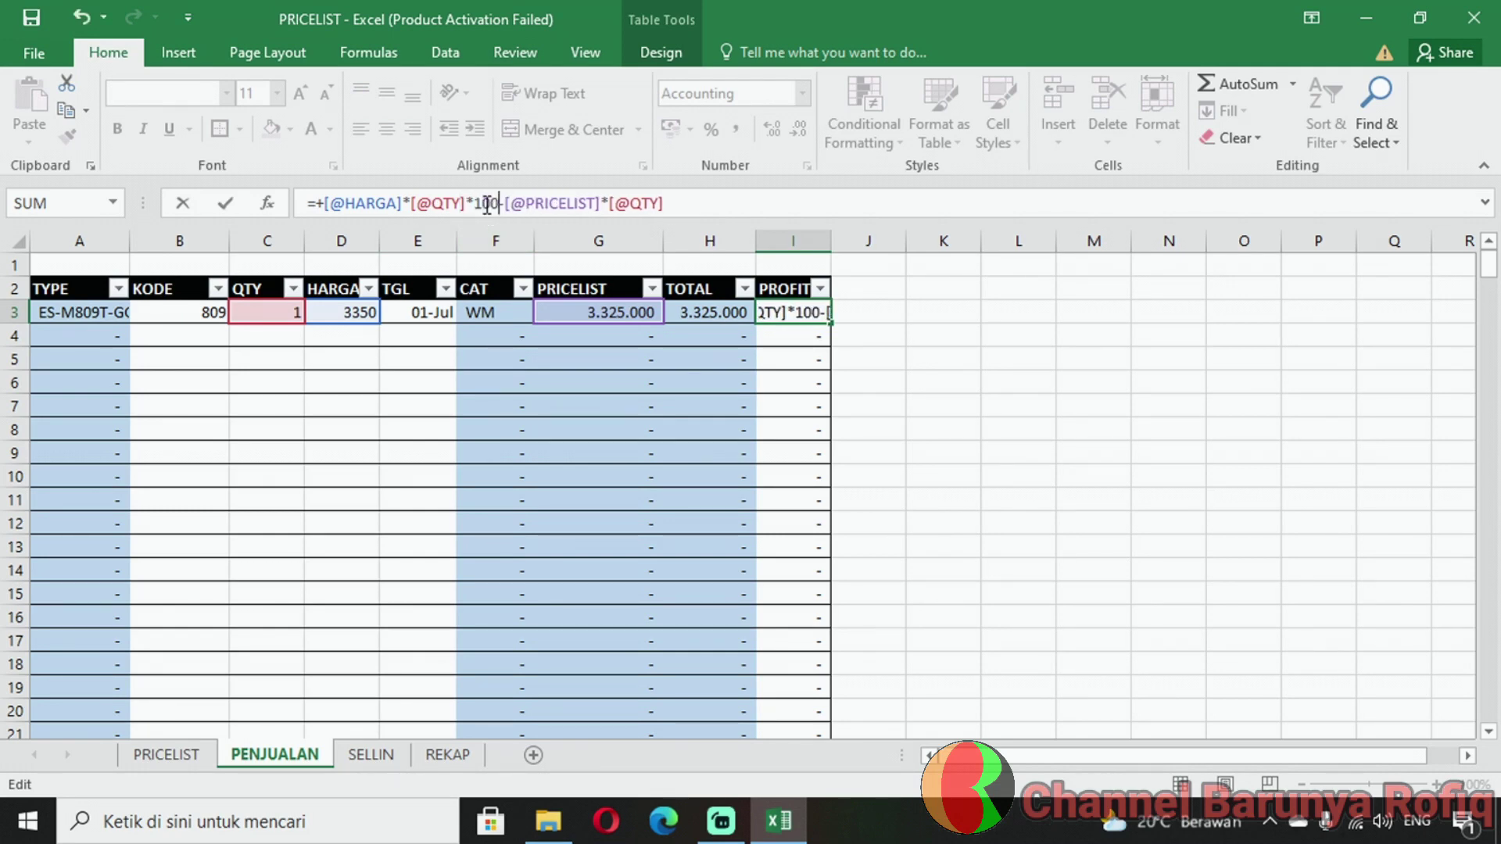
key(Return)
Re-enter 3350 as the HARGA value in row 3
key(Up)
key(Left)
key(Left)
key(Left)
key(Left)
key(Left)
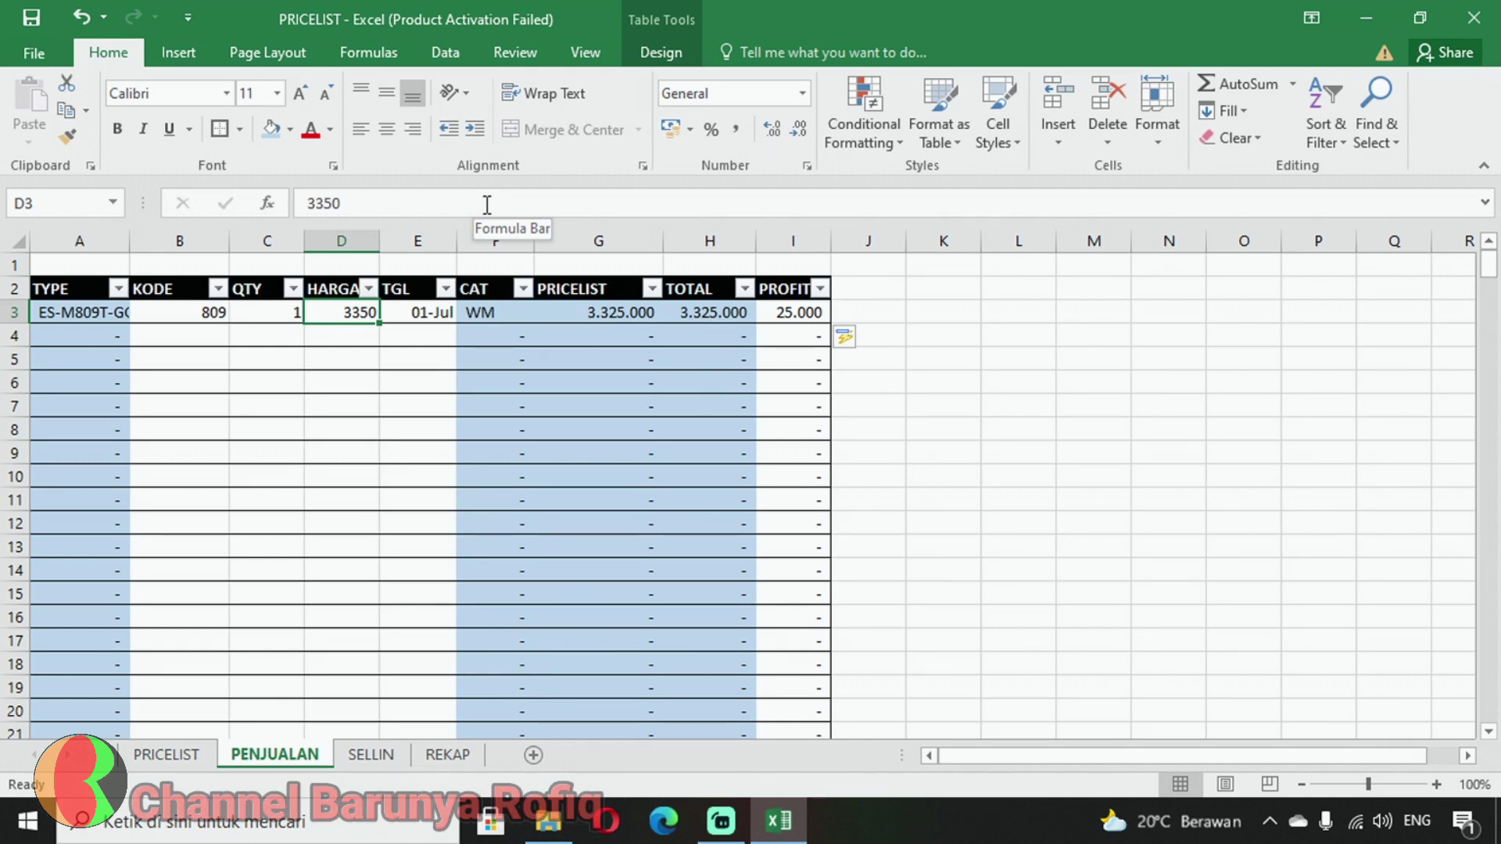
text(3350)
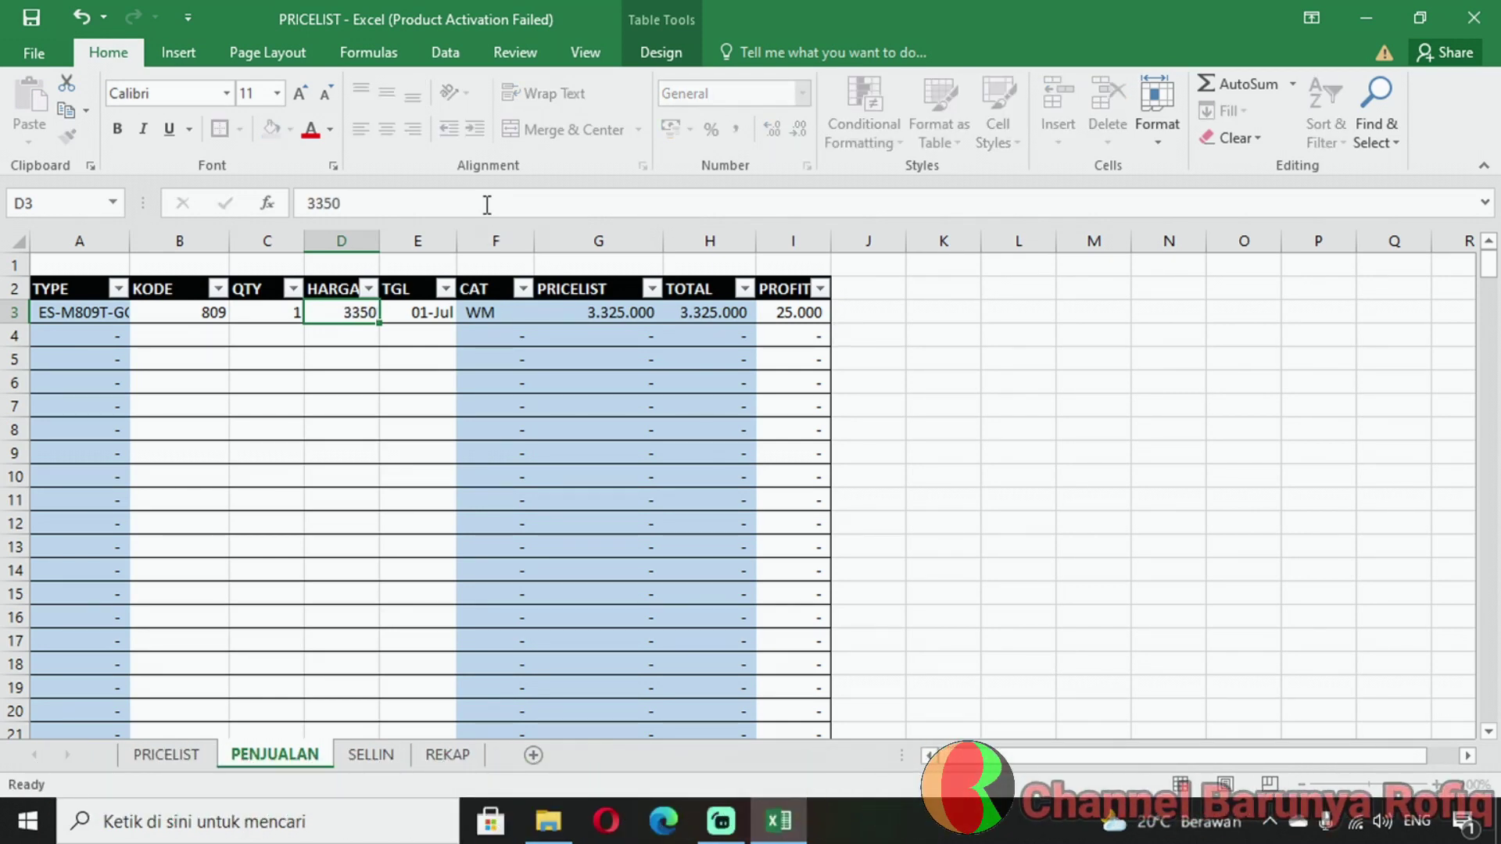
key(Return)
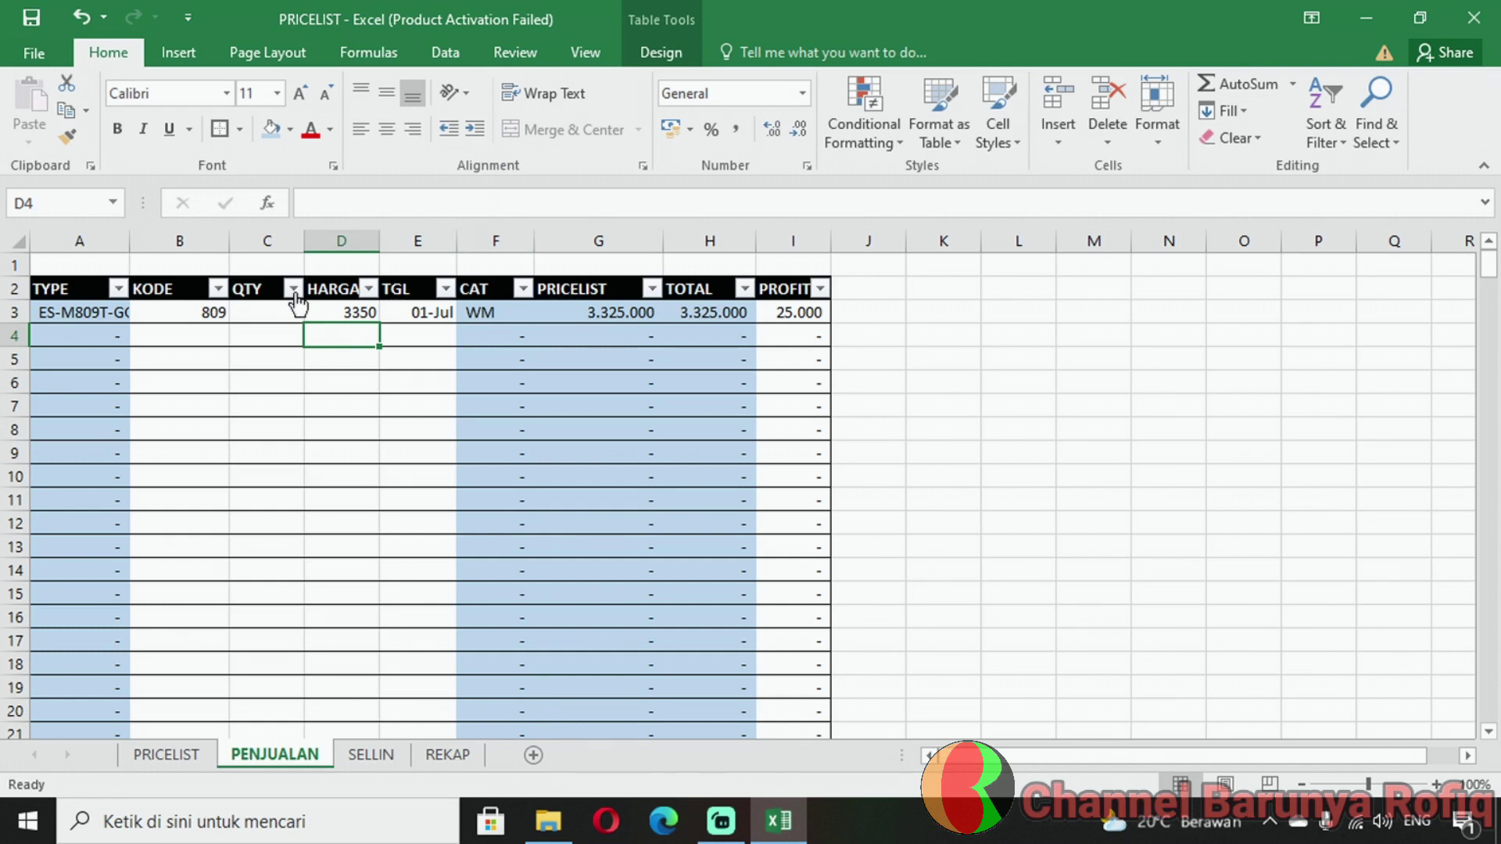
Apply the comma number style to the entire HARGA column of the table
click(321, 280)
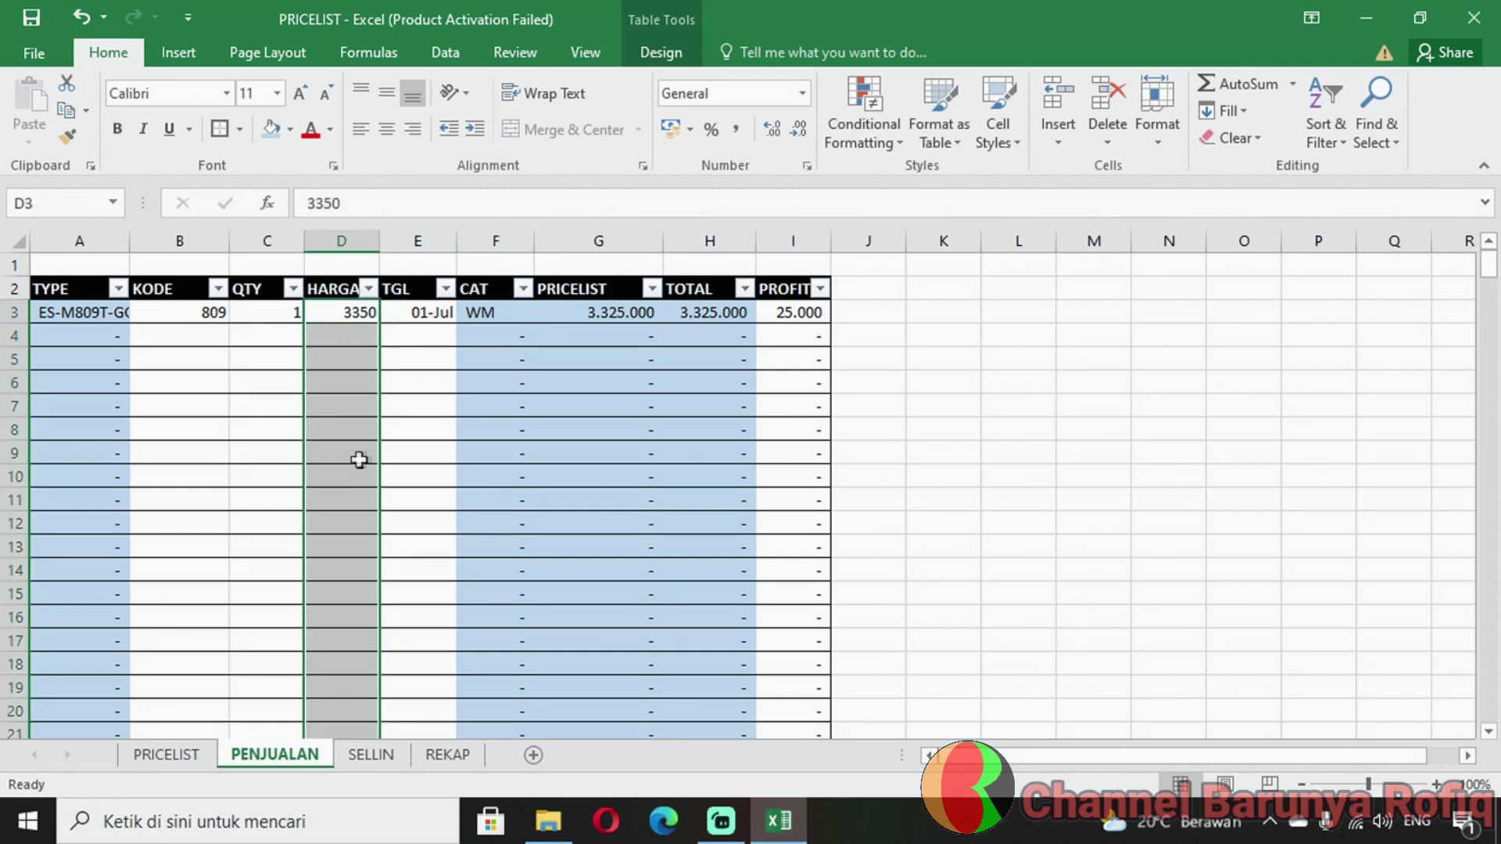
click(344, 279)
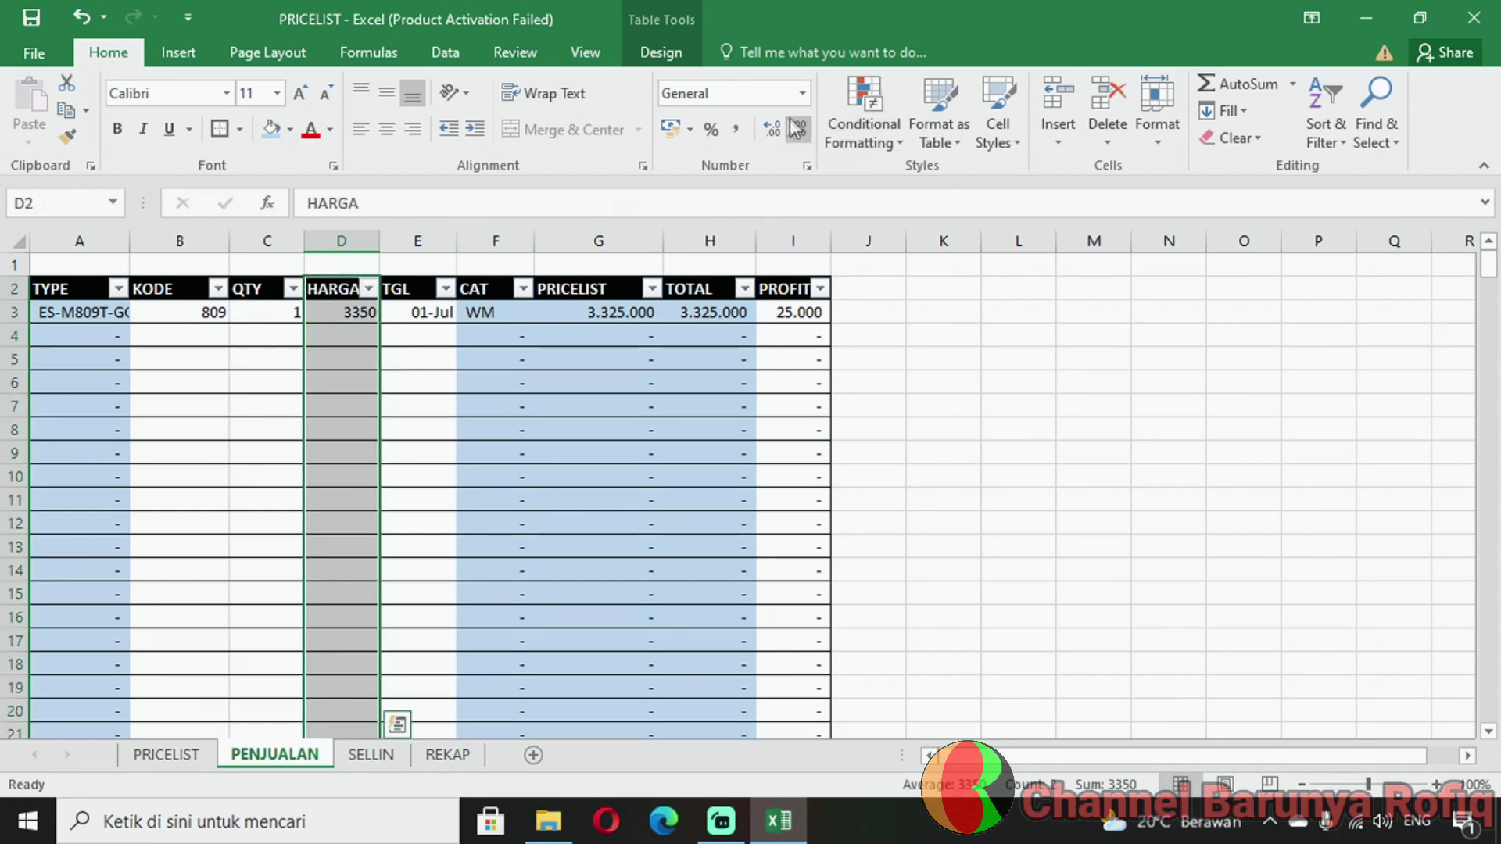
click(738, 130)
Enter the invoice's first item in row 4 with KODE 32BA, QTY 2 and HARGA 3775
click(272, 329)
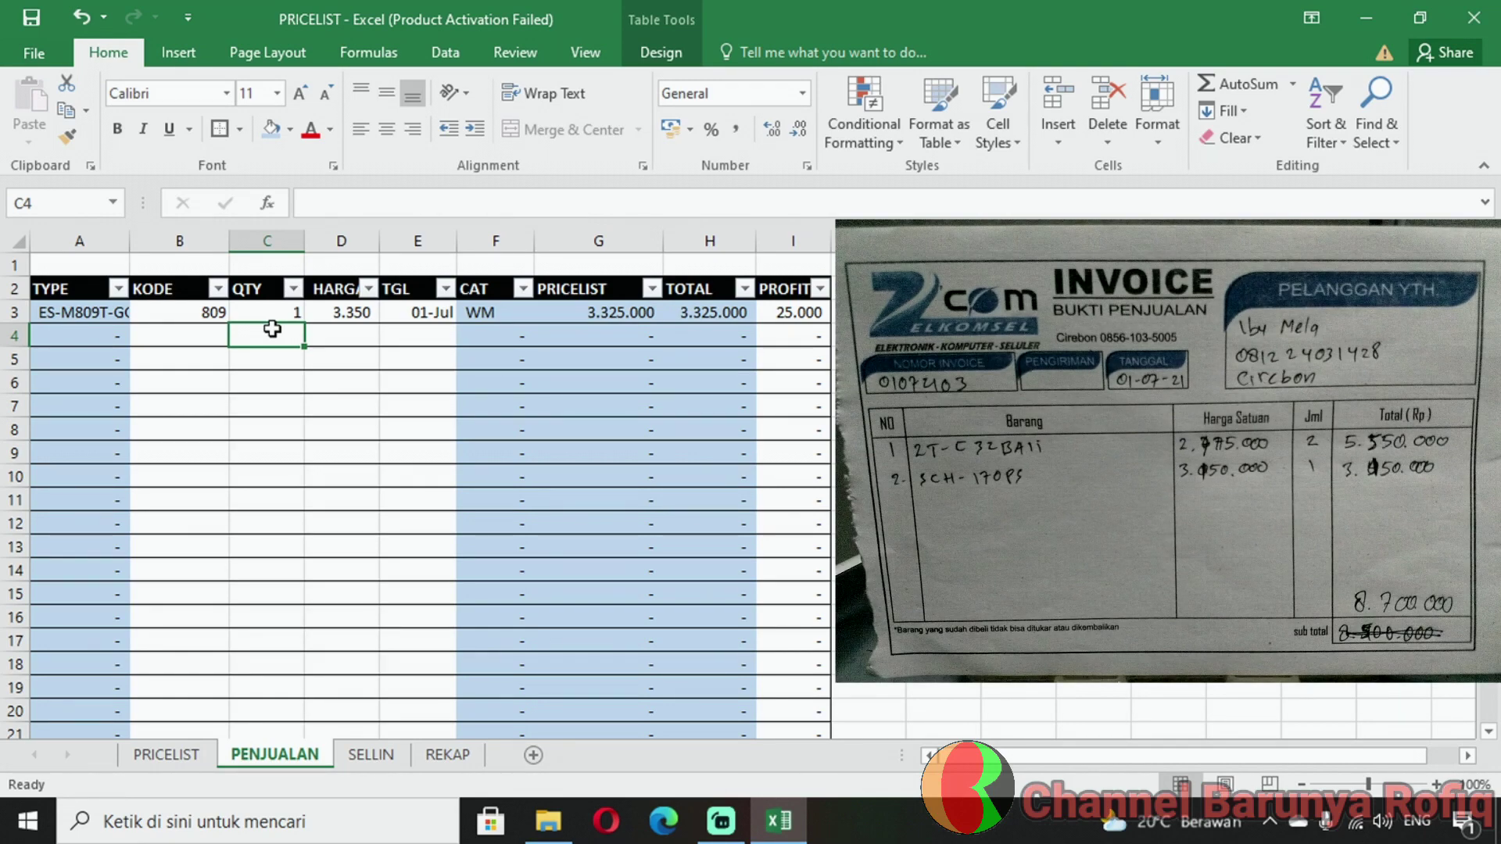
key(Left)
text(32BA)
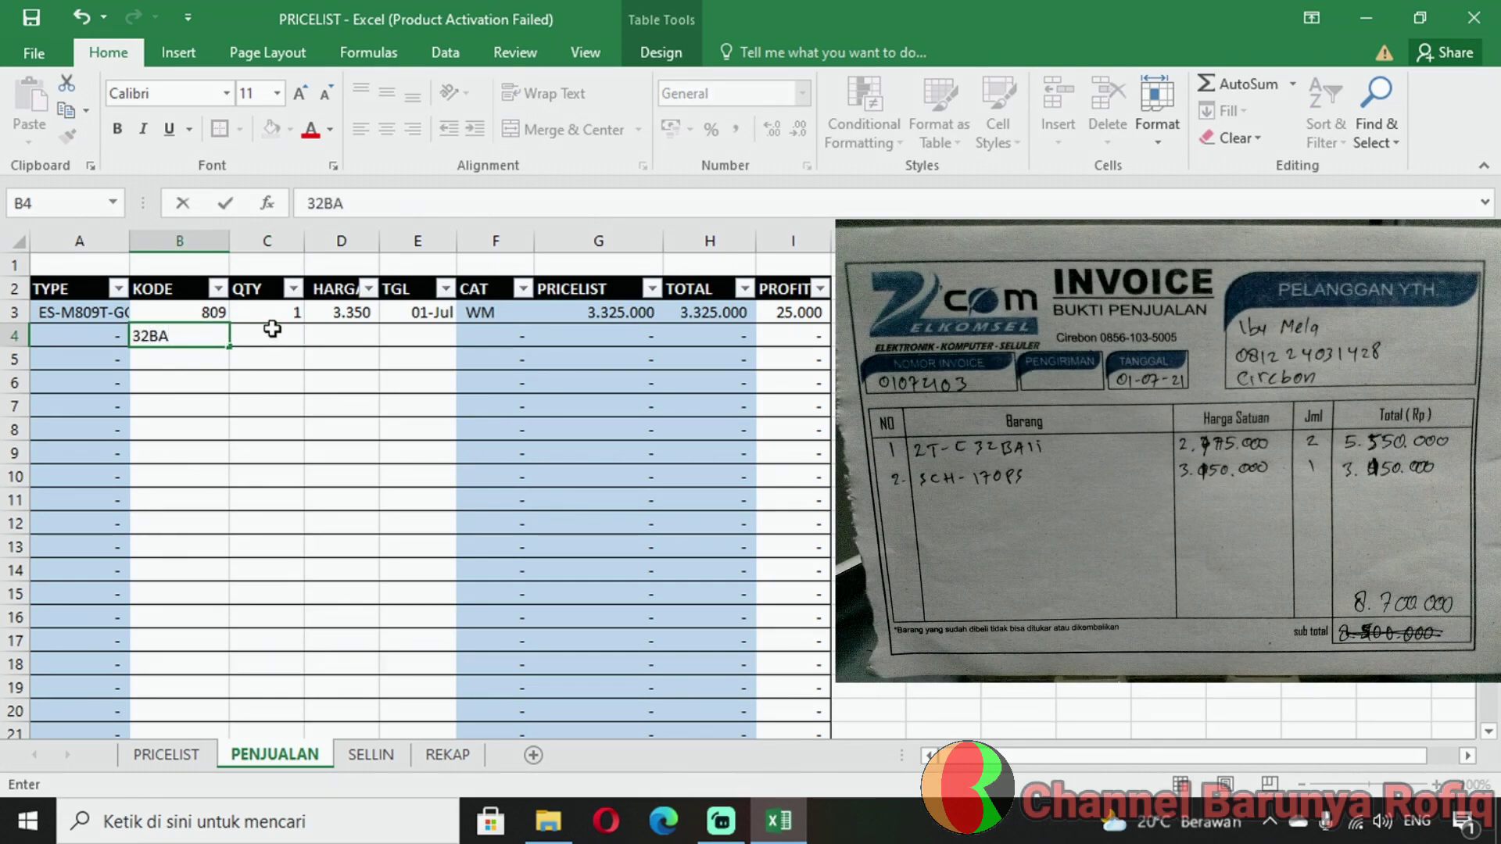
key(Tab)
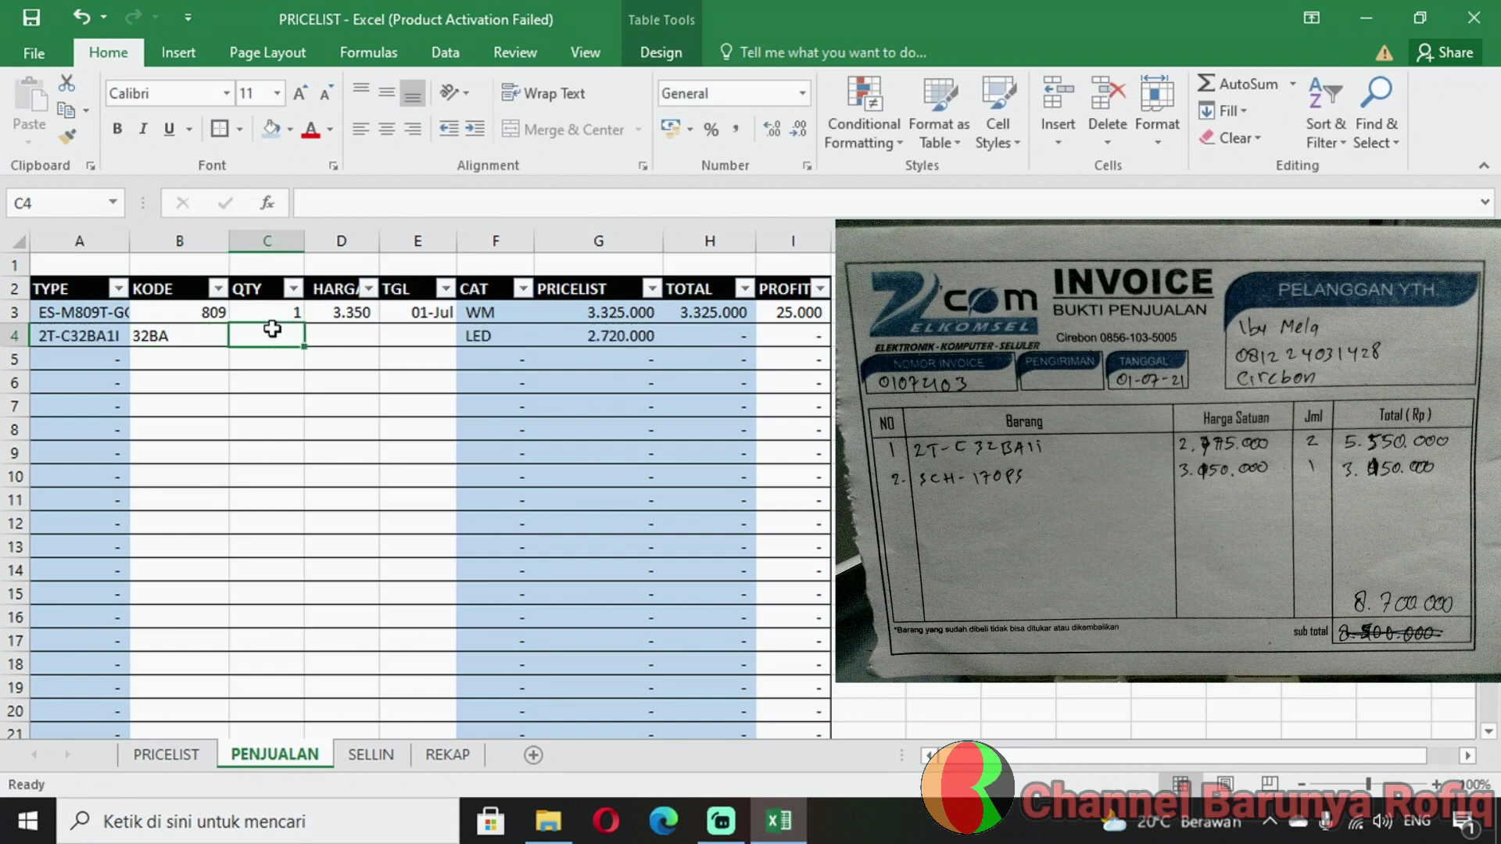
text(2)
key(Tab)
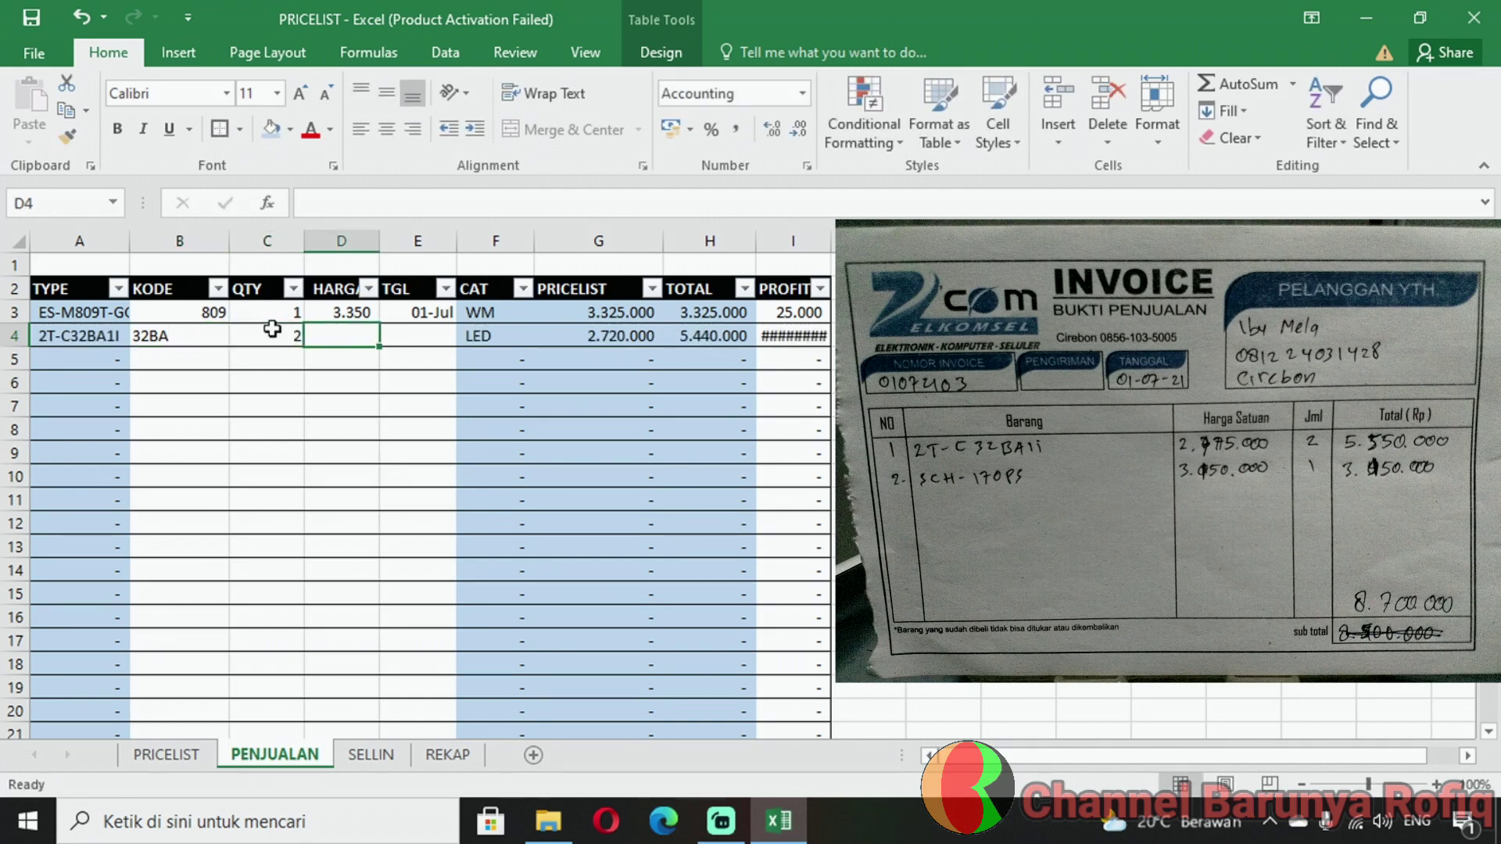
text(3775)
key(Return)
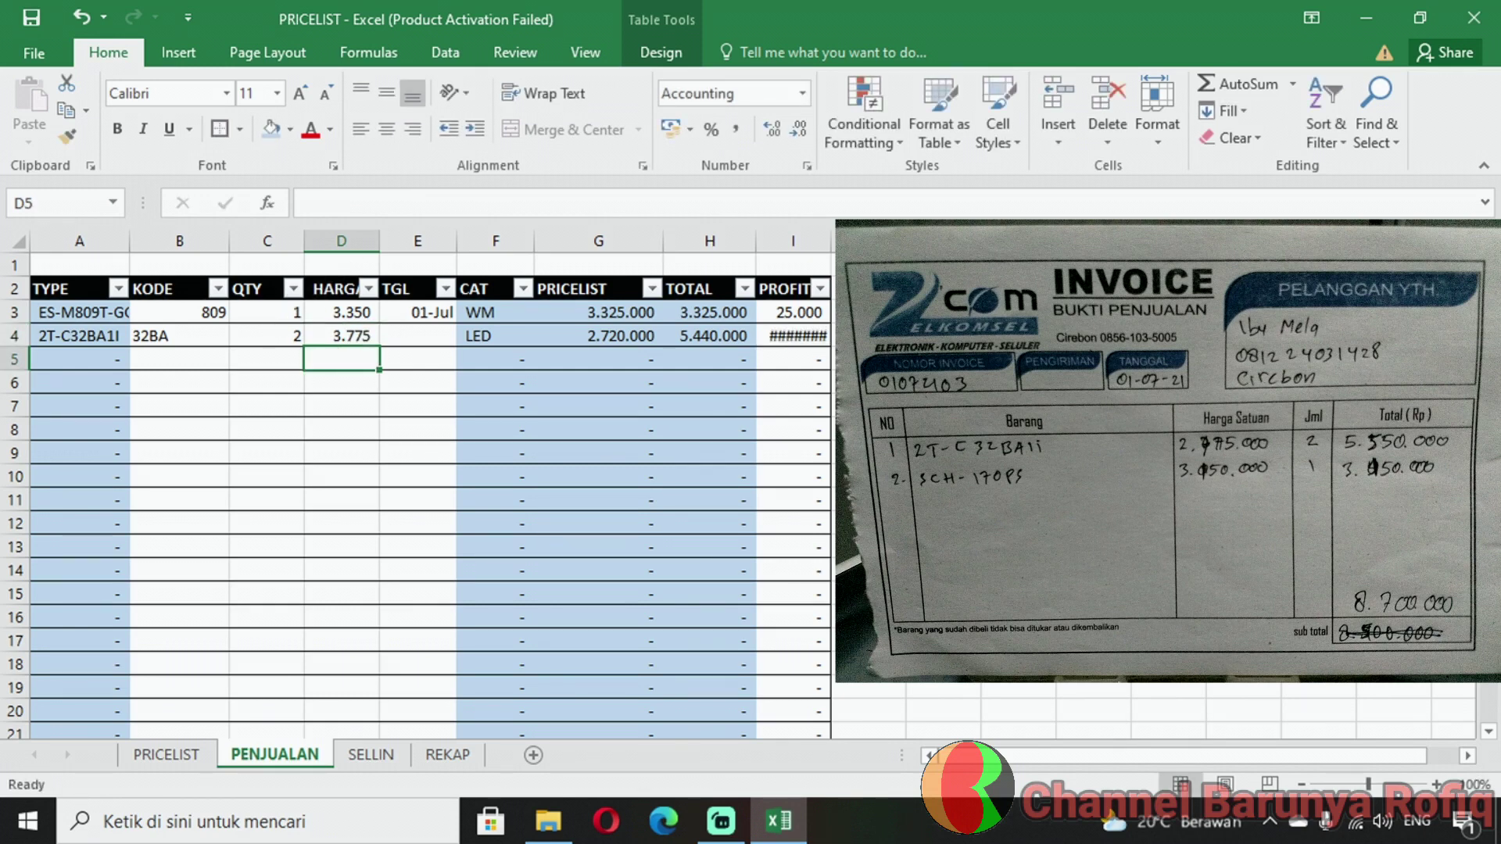
Widen the PROFIT column slightly and check its formula in row 4
drag(832, 254, 845, 254)
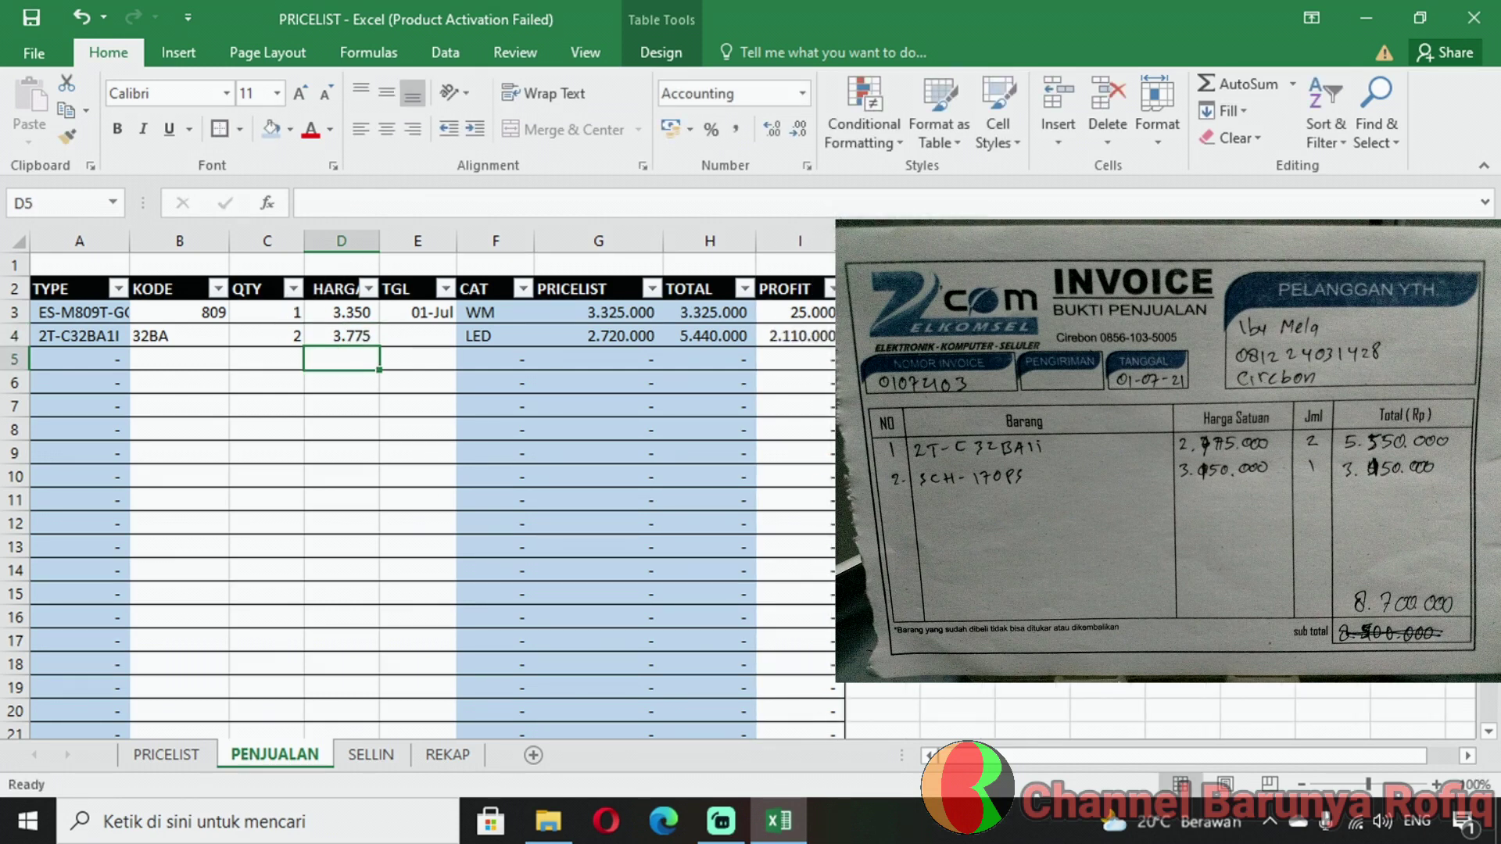
click(805, 338)
double_click(811, 336)
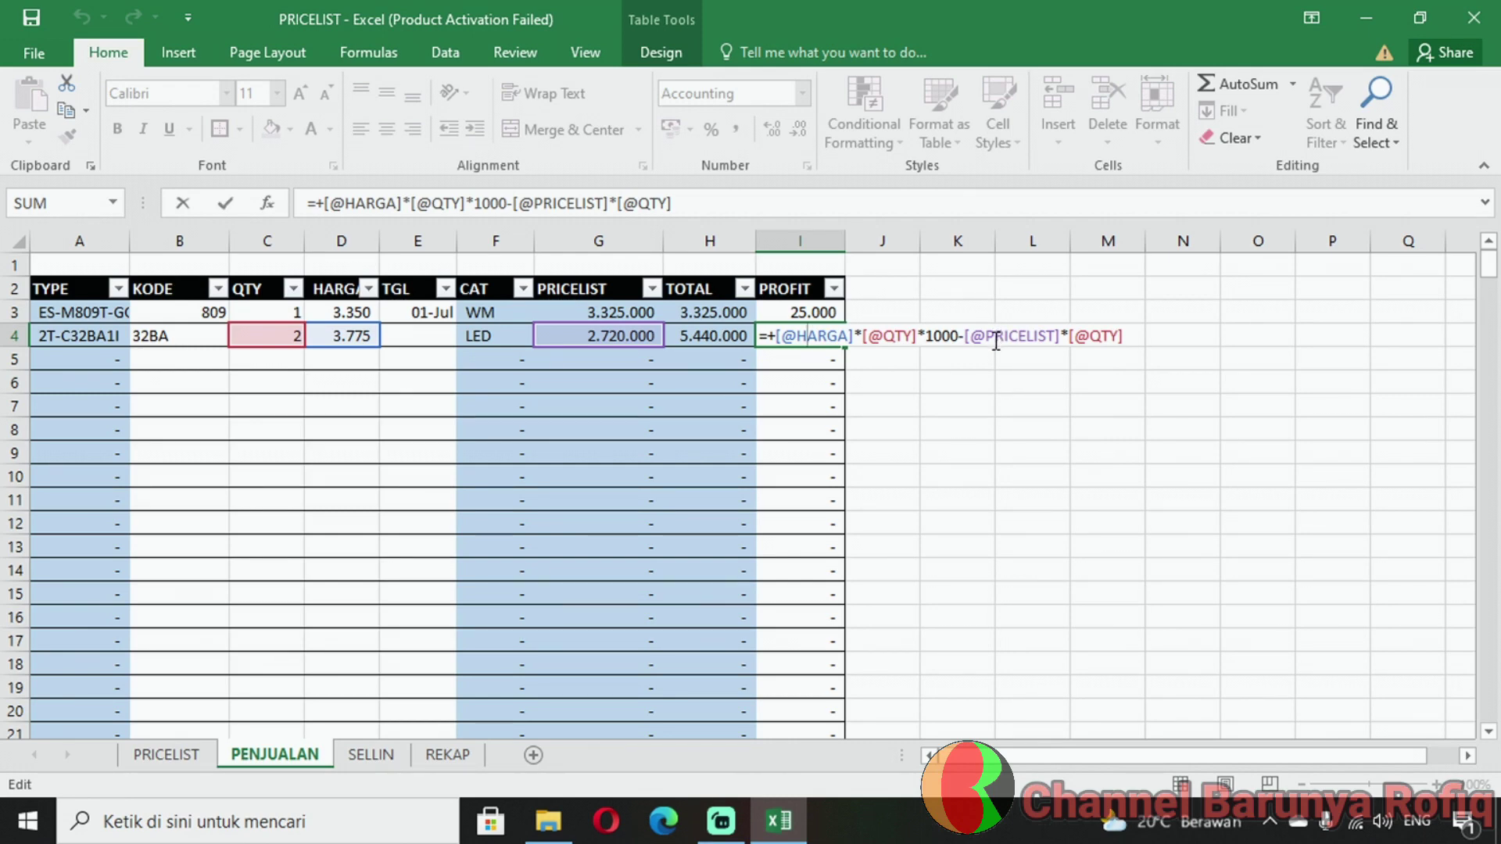
key(Return)
key(Up)
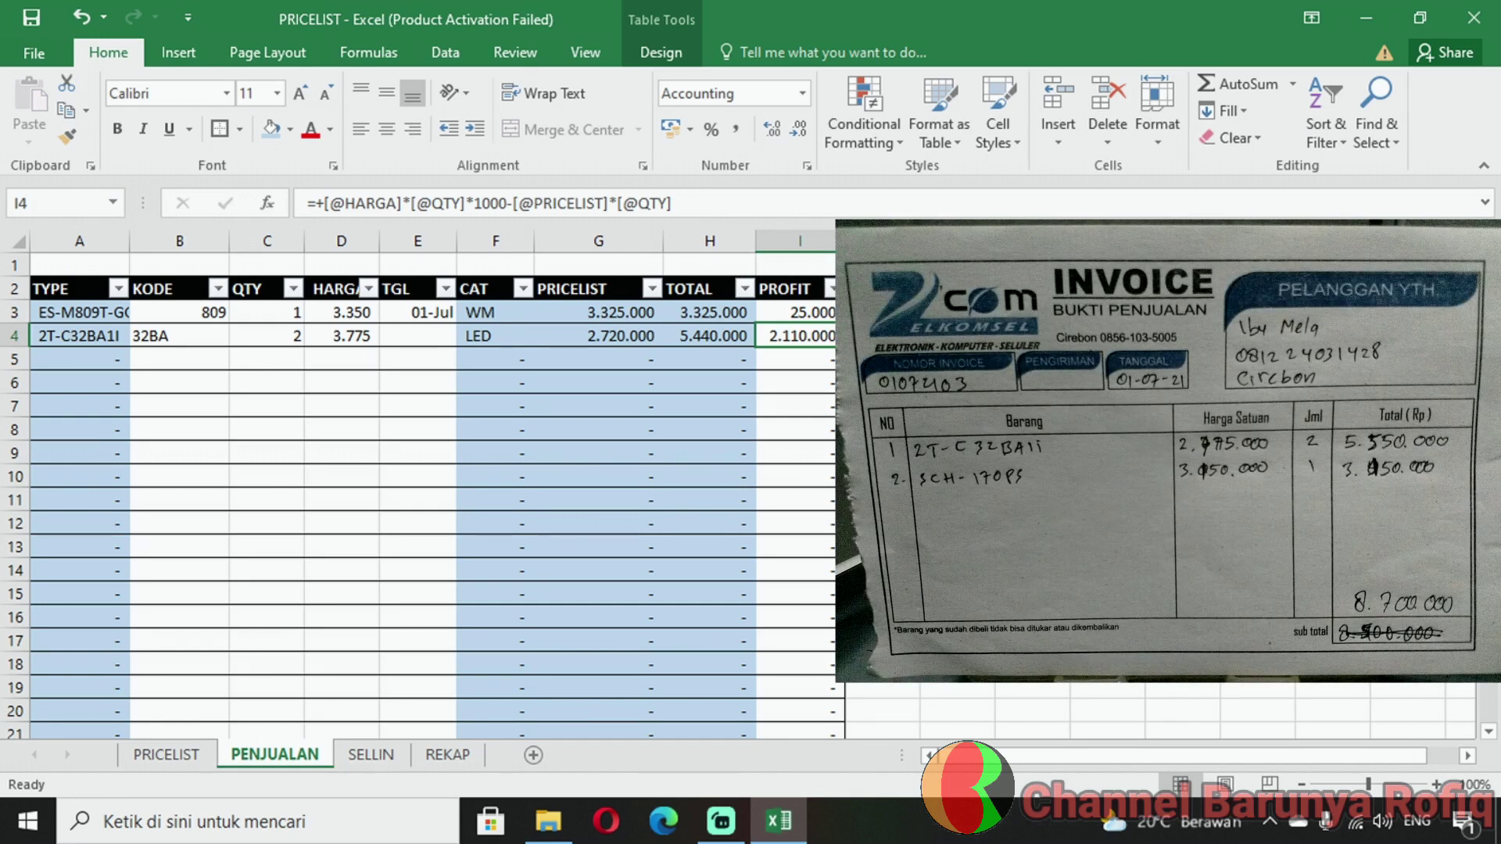
Correct the HARGA value in row 4 to 2.775 to match the invoice
key(Left)
key(Left)
key(Left)
key(Left)
key(Left)
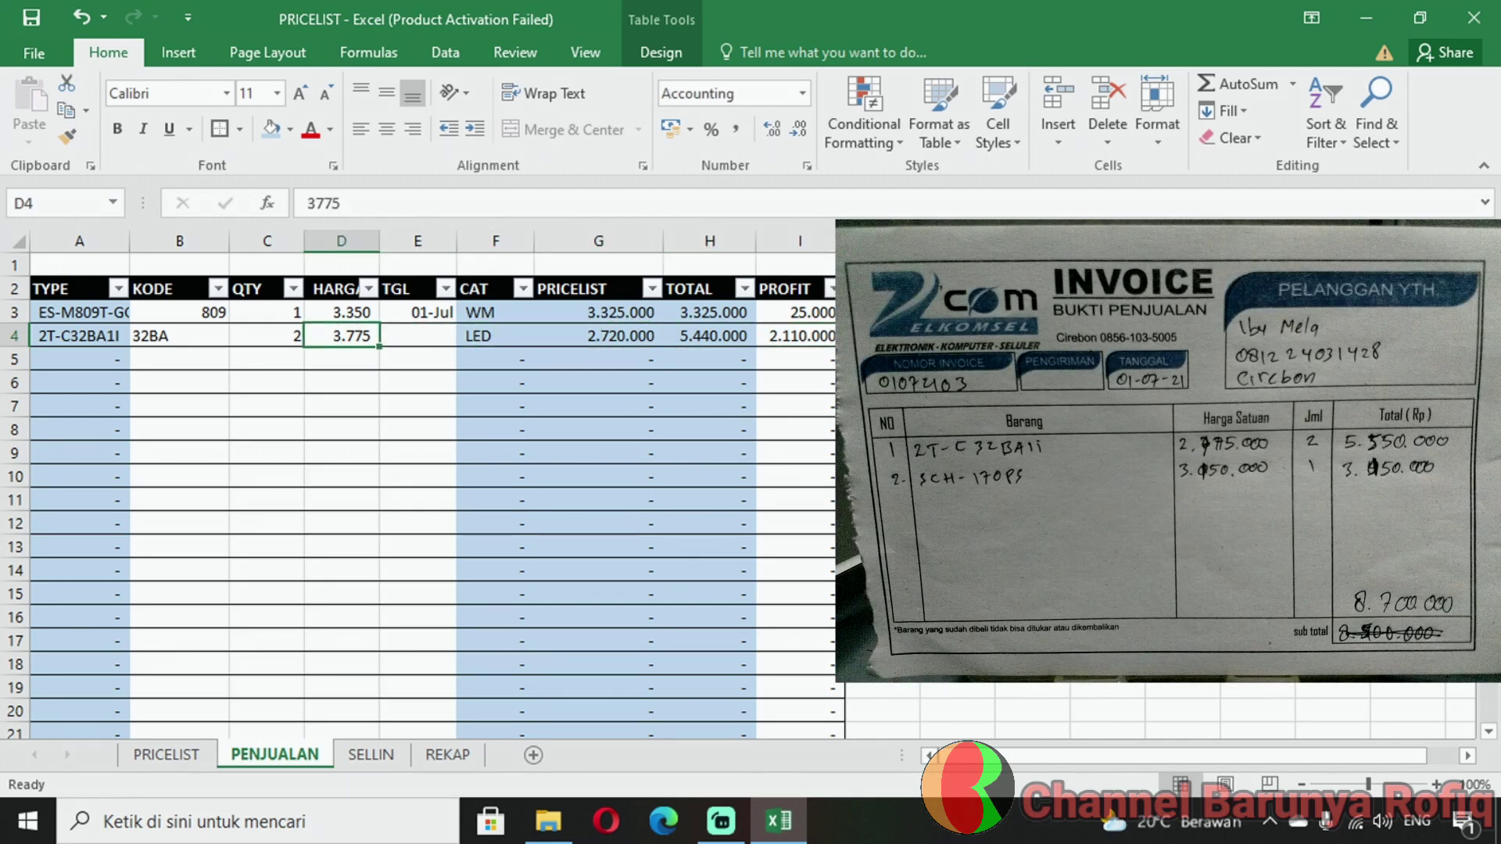
text(2.775)
key(Return)
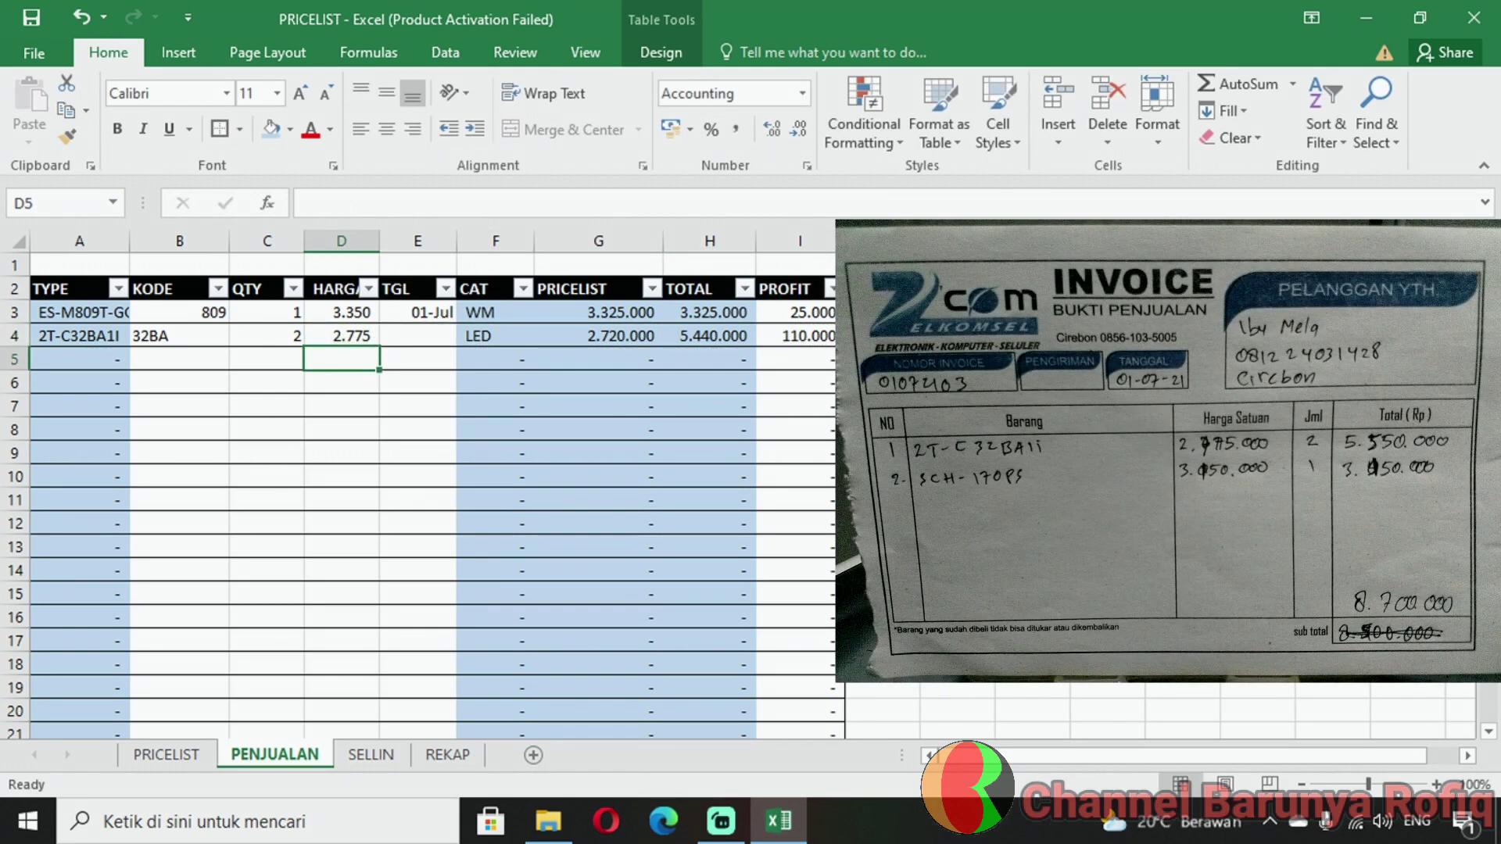
Enter the invoice's second item in row 5 with KODE 170P, QTY 1 and HARGA 3150
key(Left)
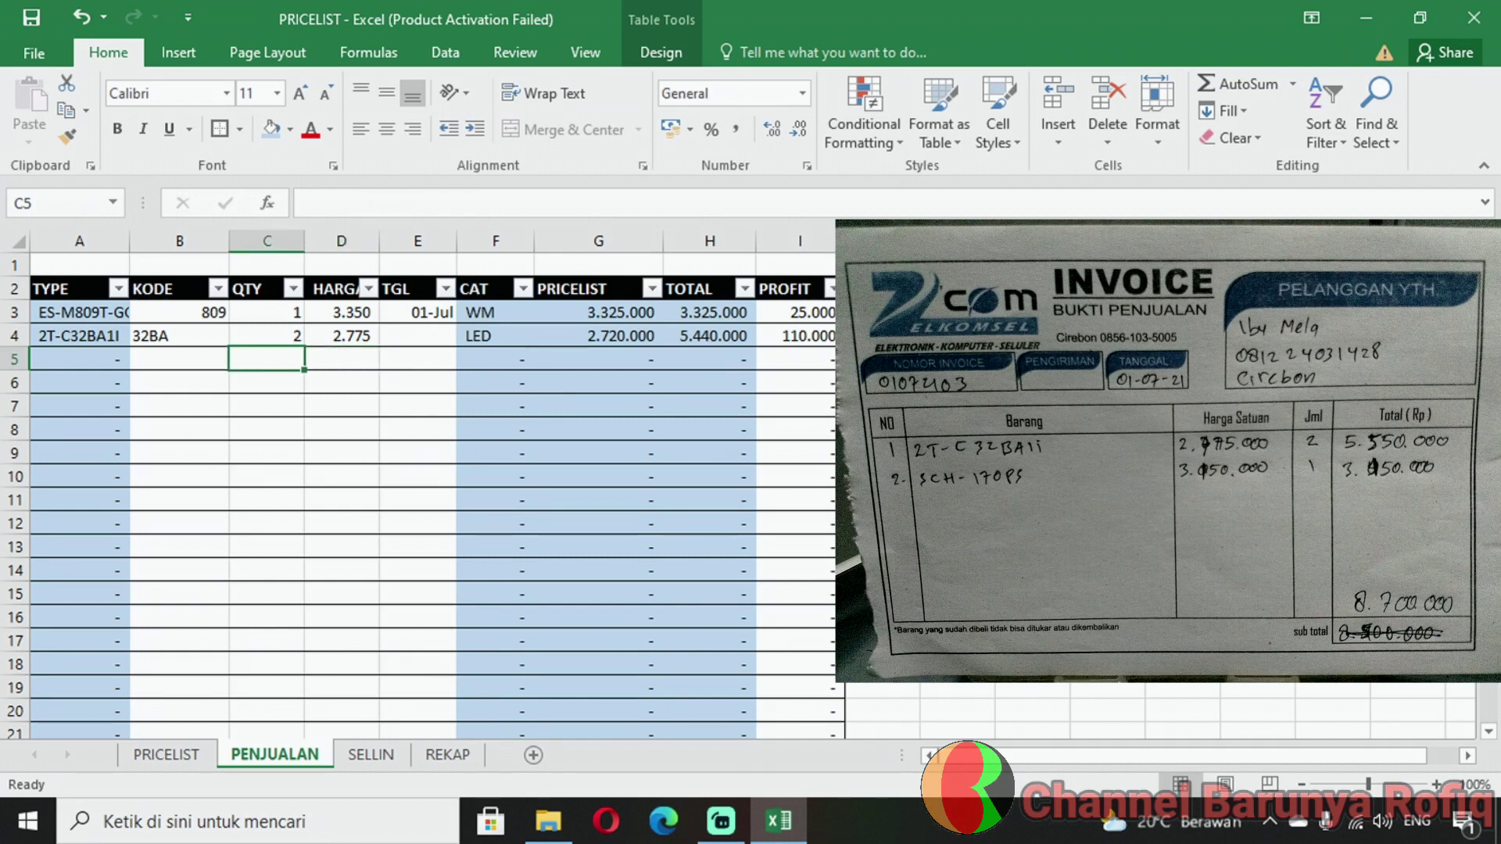
key(Left)
text(17)
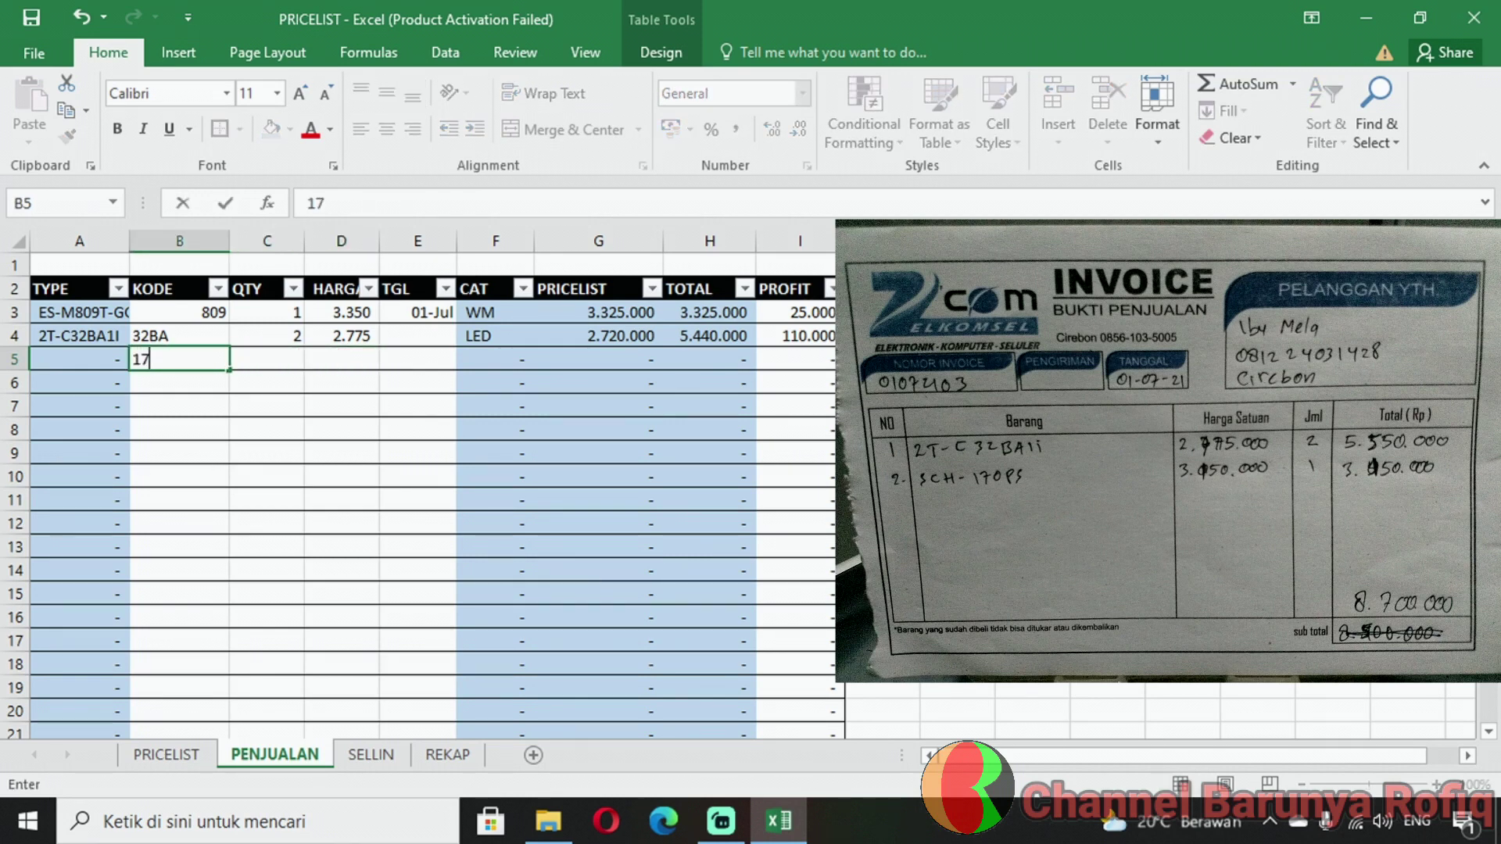
text(0[P)
key(BackSpace)
key(BackSpace)
text(P)
key(Right)
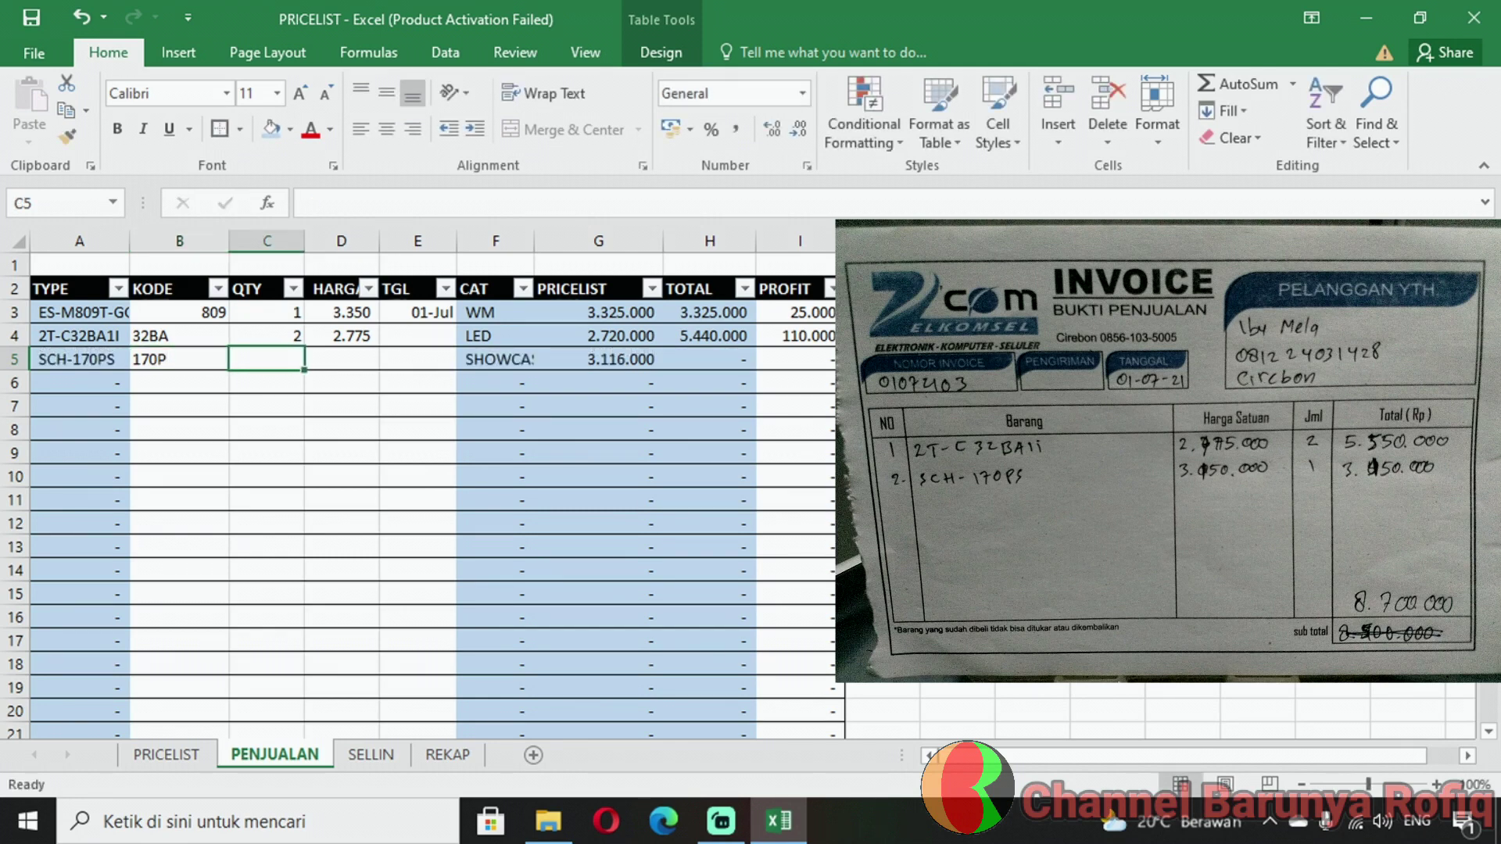
text(1)
key(Right)
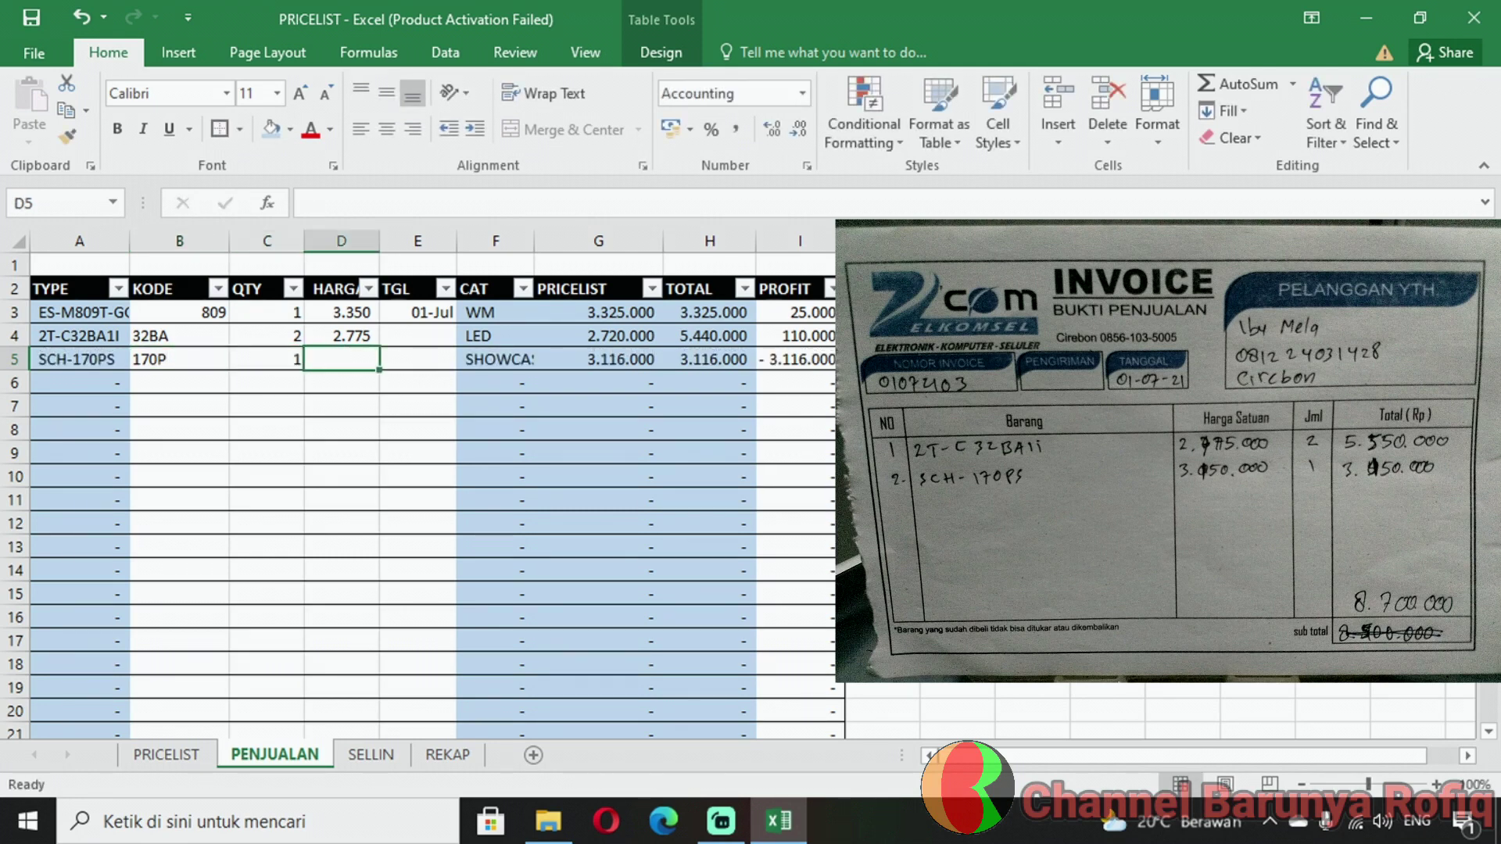
text(3150)
key(Return)
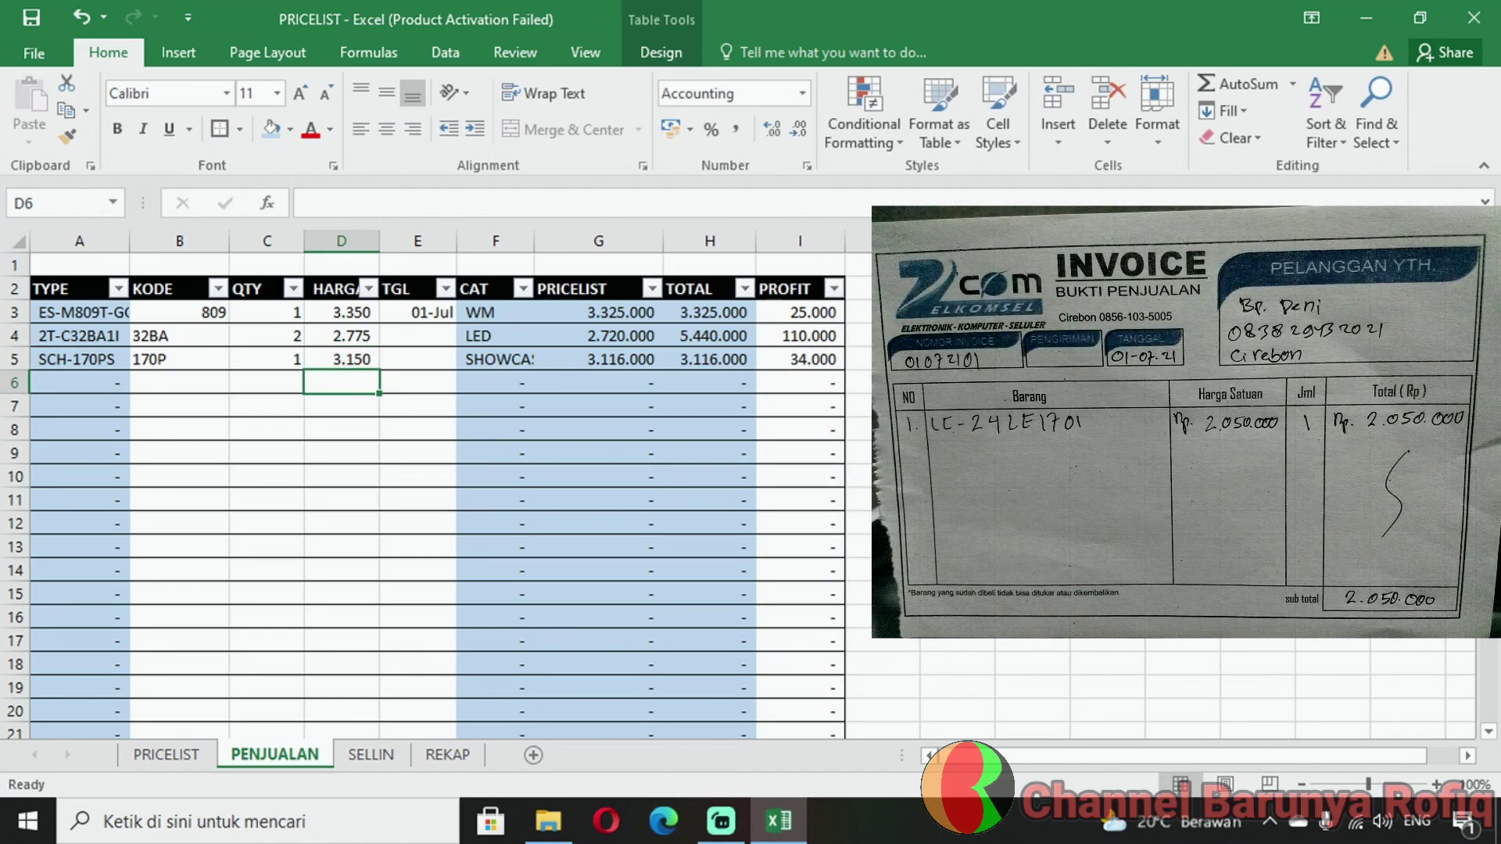
Record the single invoice item in row 6 with KODE 170, QTY 1 and HARGA 2050
key(Left)
key(Left)
text(170)
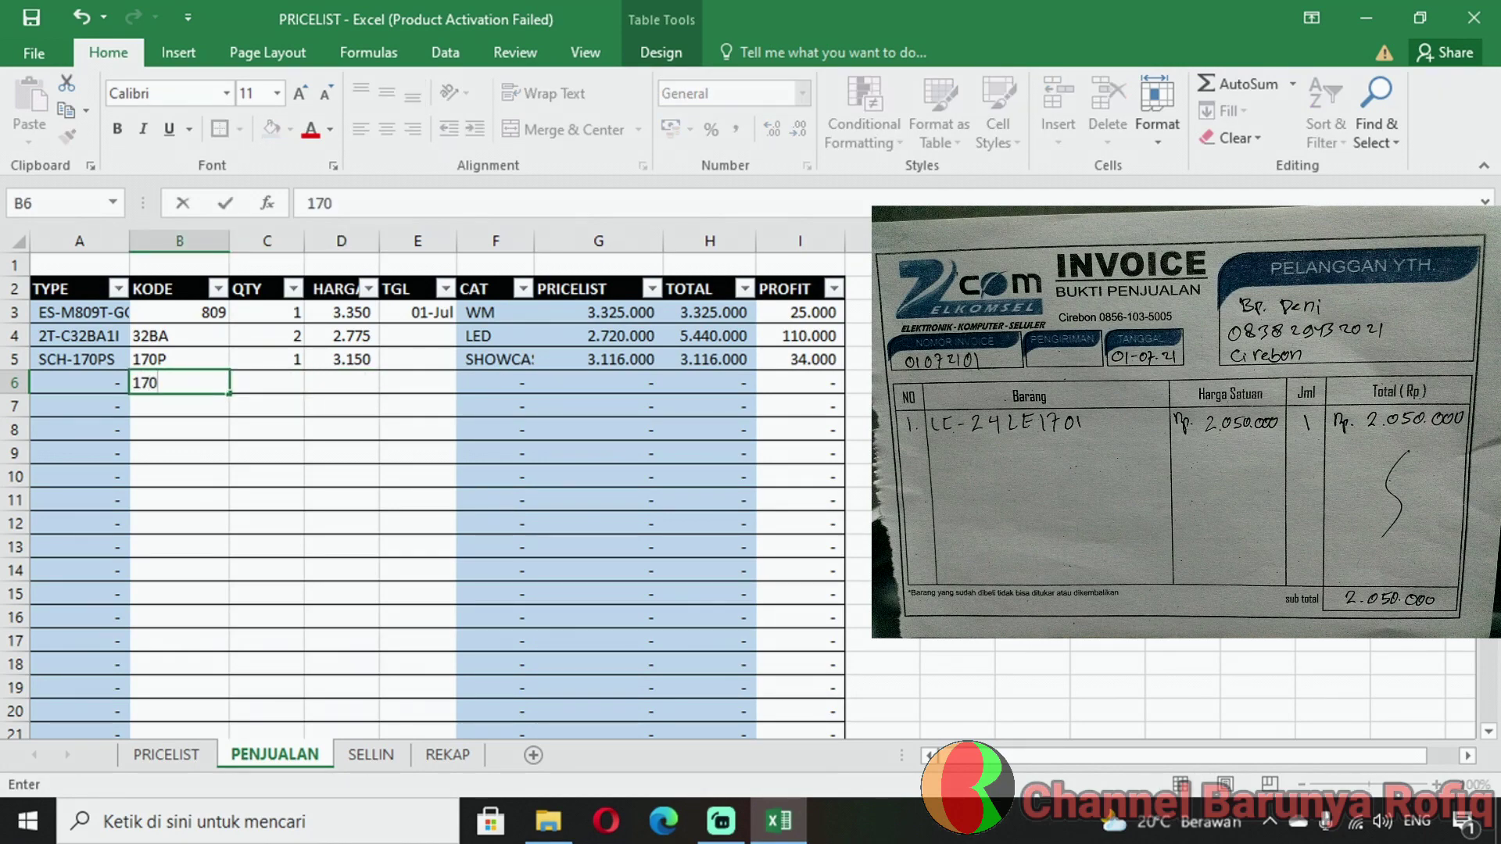
key(Tab)
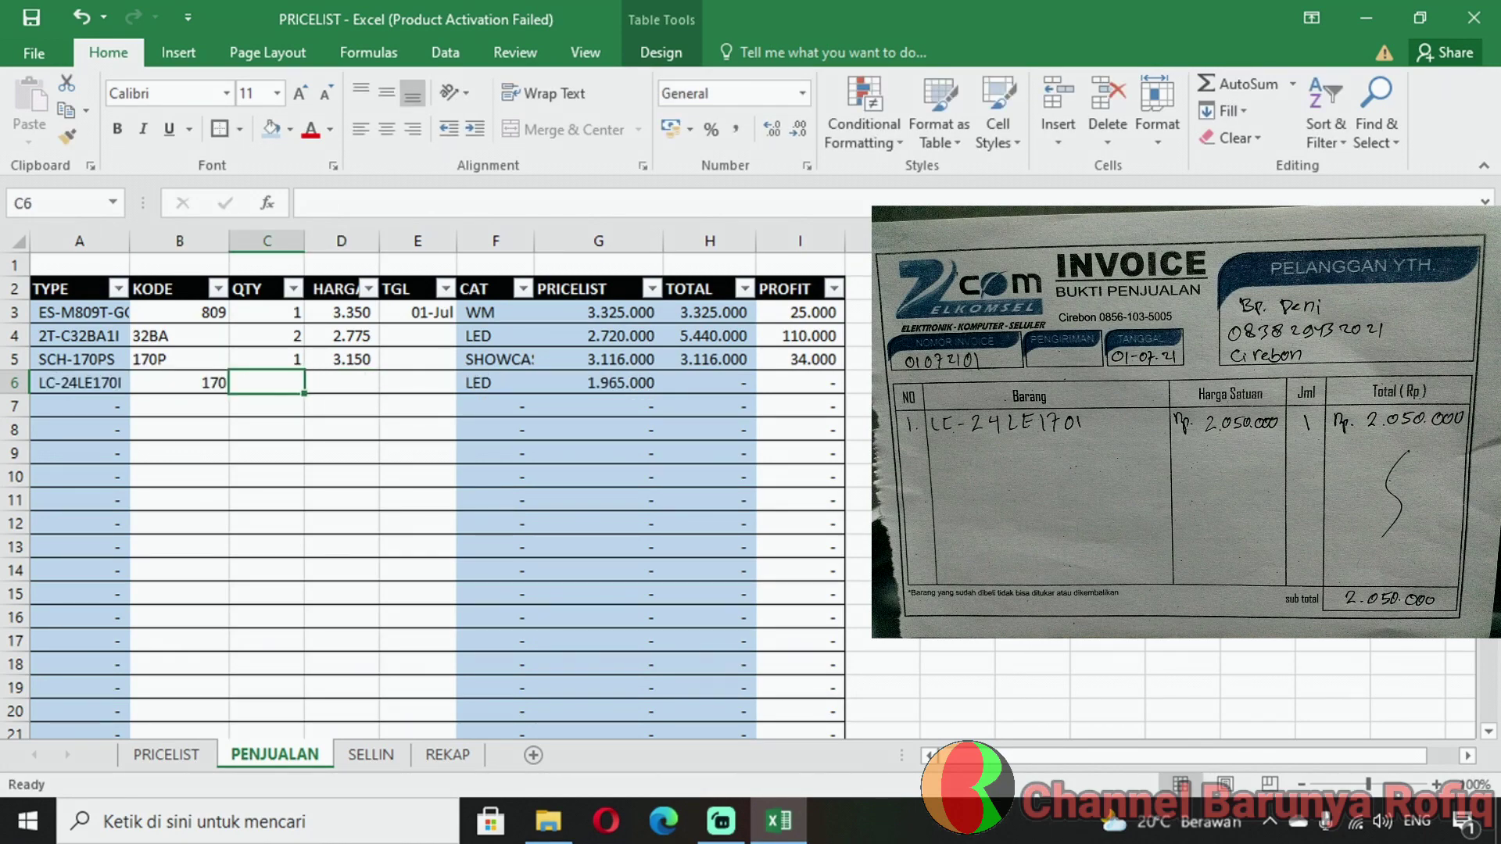
text(1)
key(Tab)
text(2050)
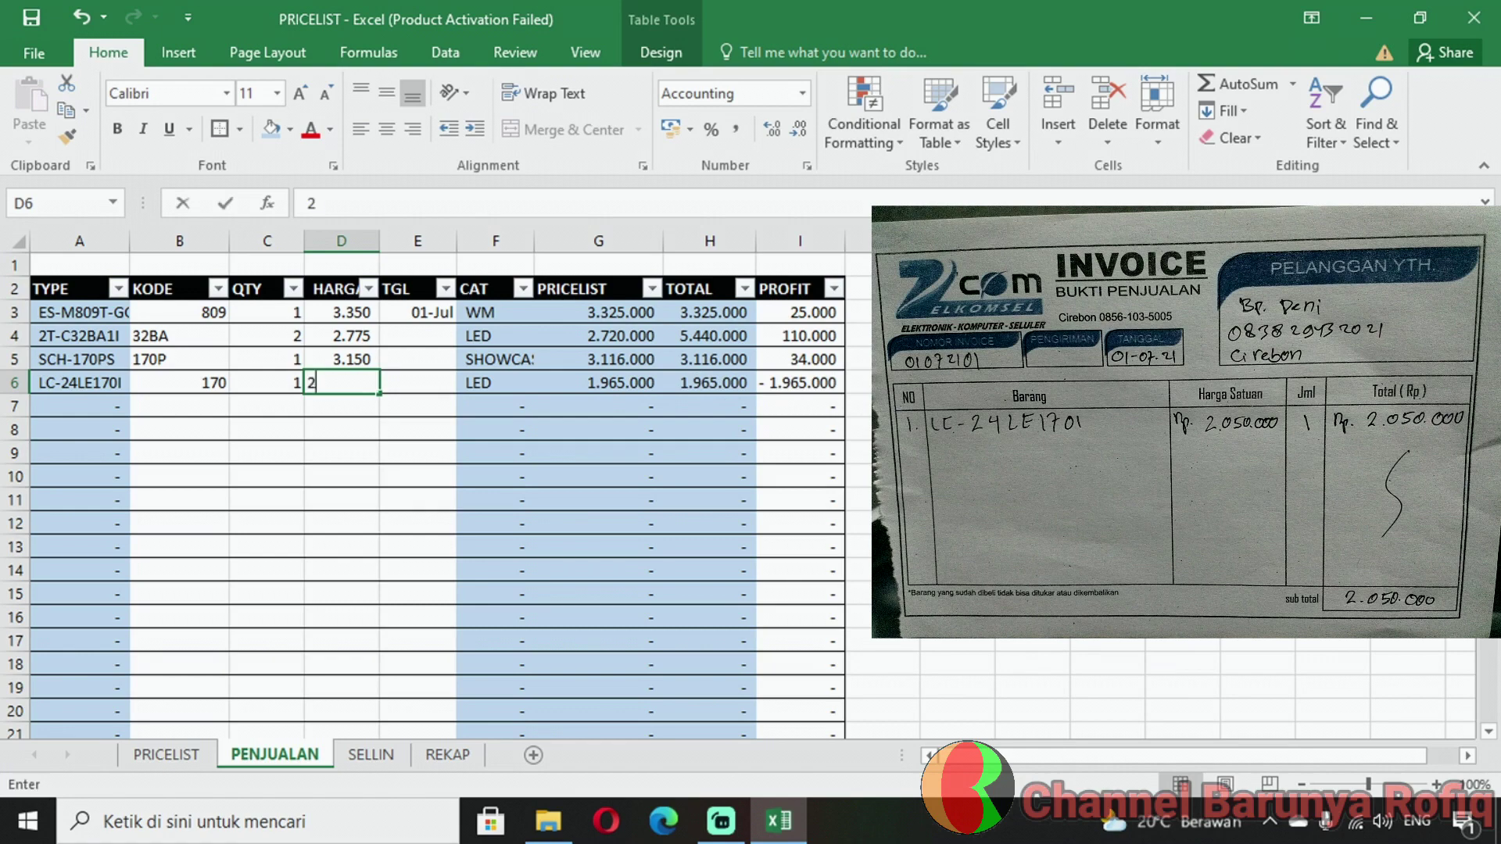
key(Return)
Enter the four-item invoice's first item in row 7 with KODE 32DD, QTY 1 and HARGA 3100
key(Left)
key(Left)
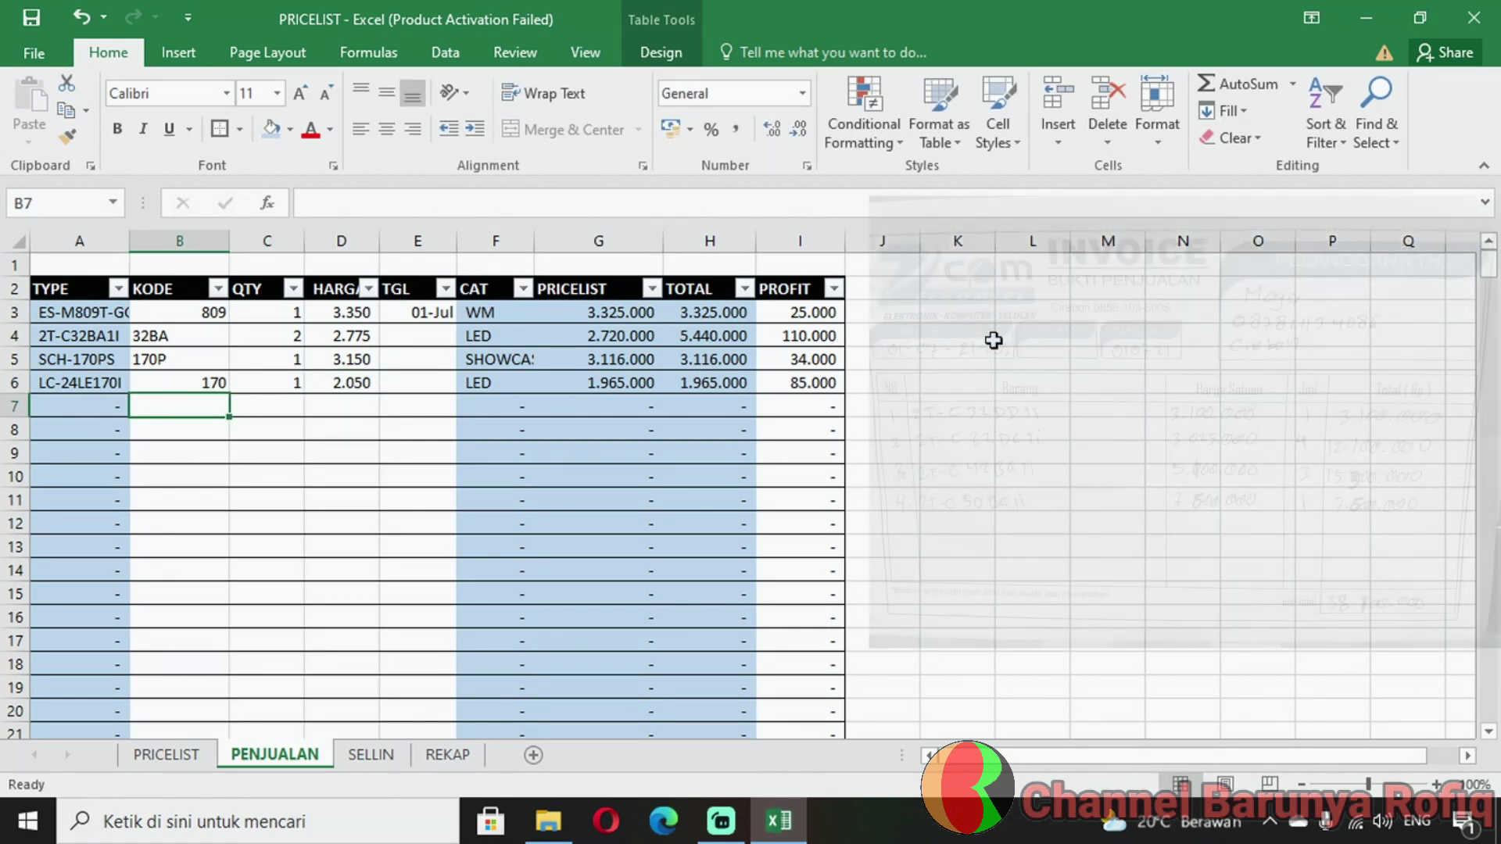
text(32DD)
key(Tab)
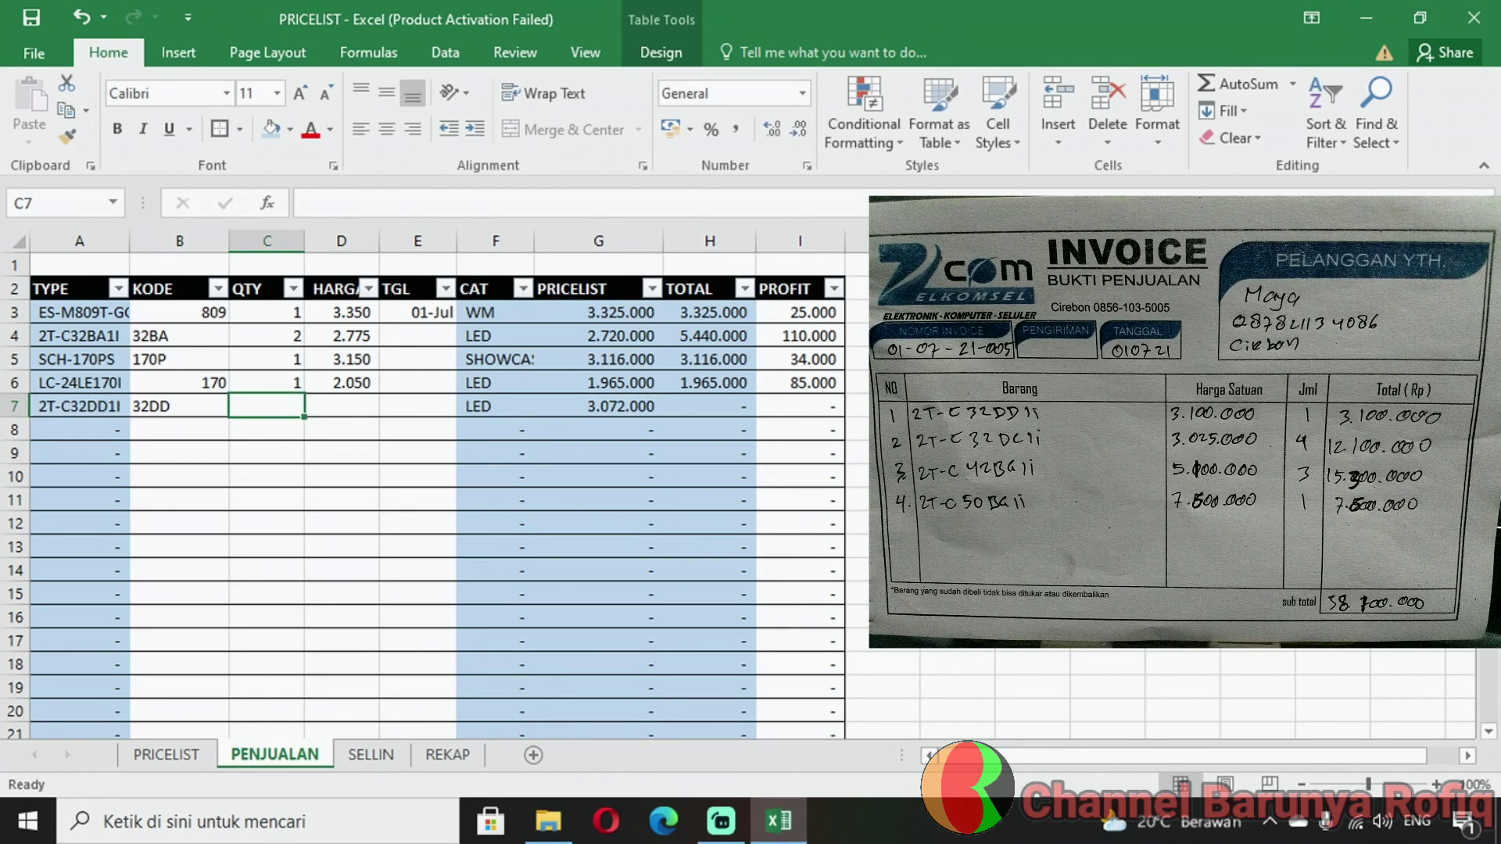
text(1)
key(Tab)
text(3100)
key(Return)
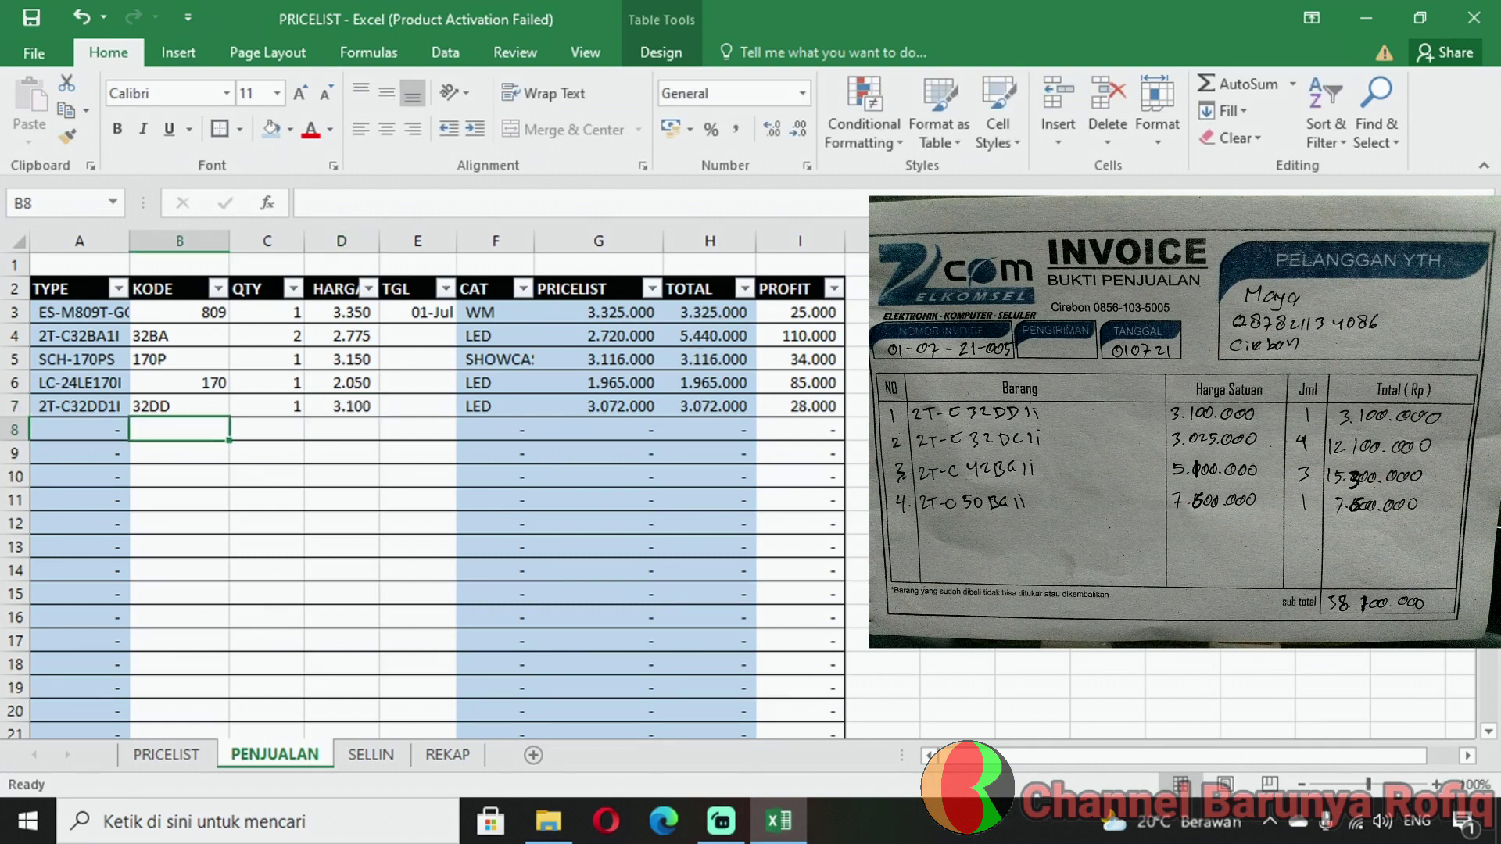
Enter the invoice's second item in row 8 with KODE 32DC, QTY 4 and HARGA 3.025
text(32DC)
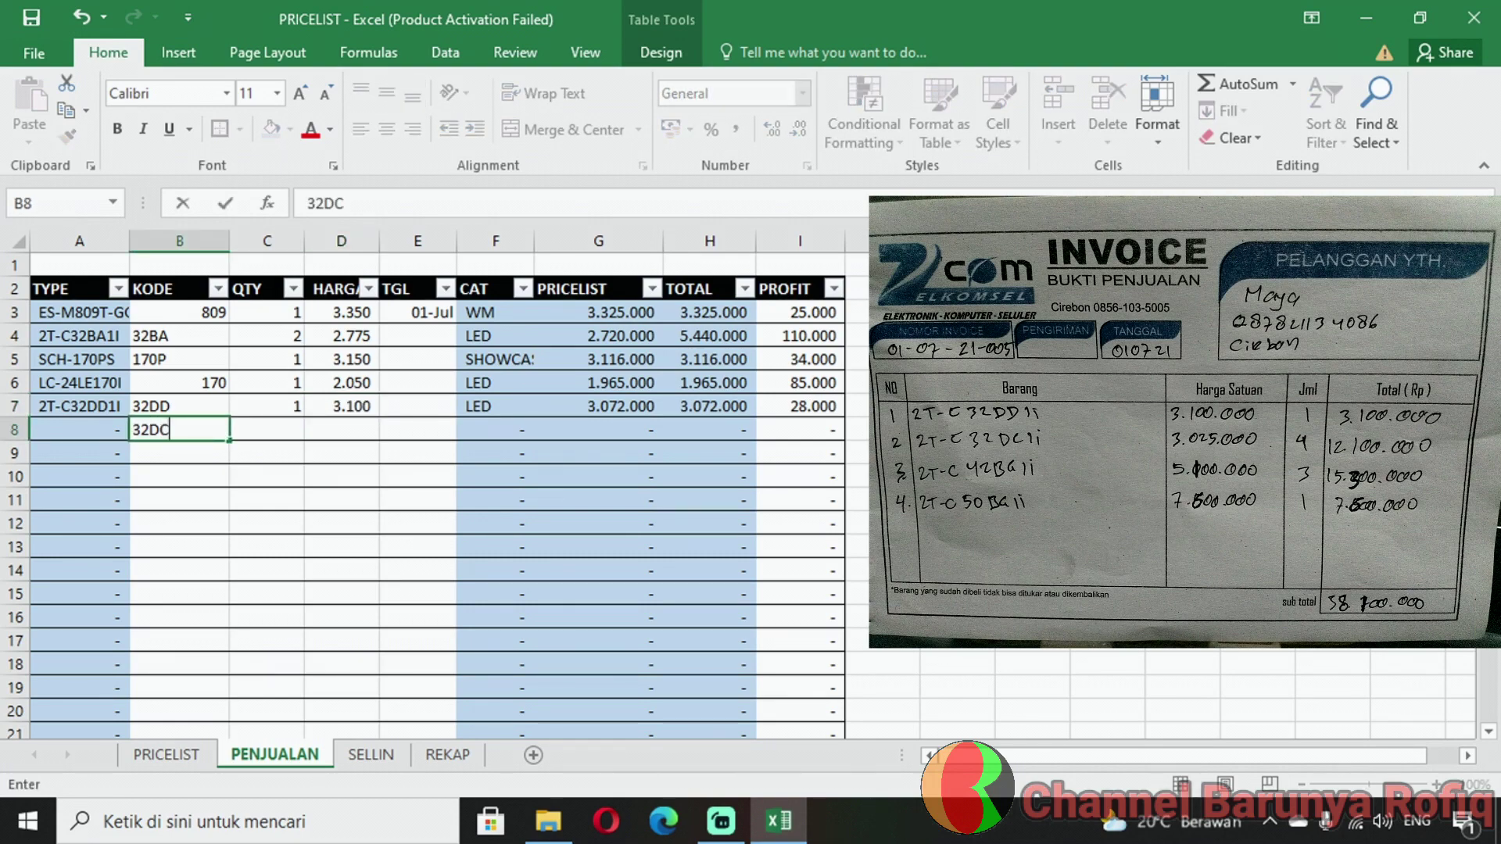
key(Tab)
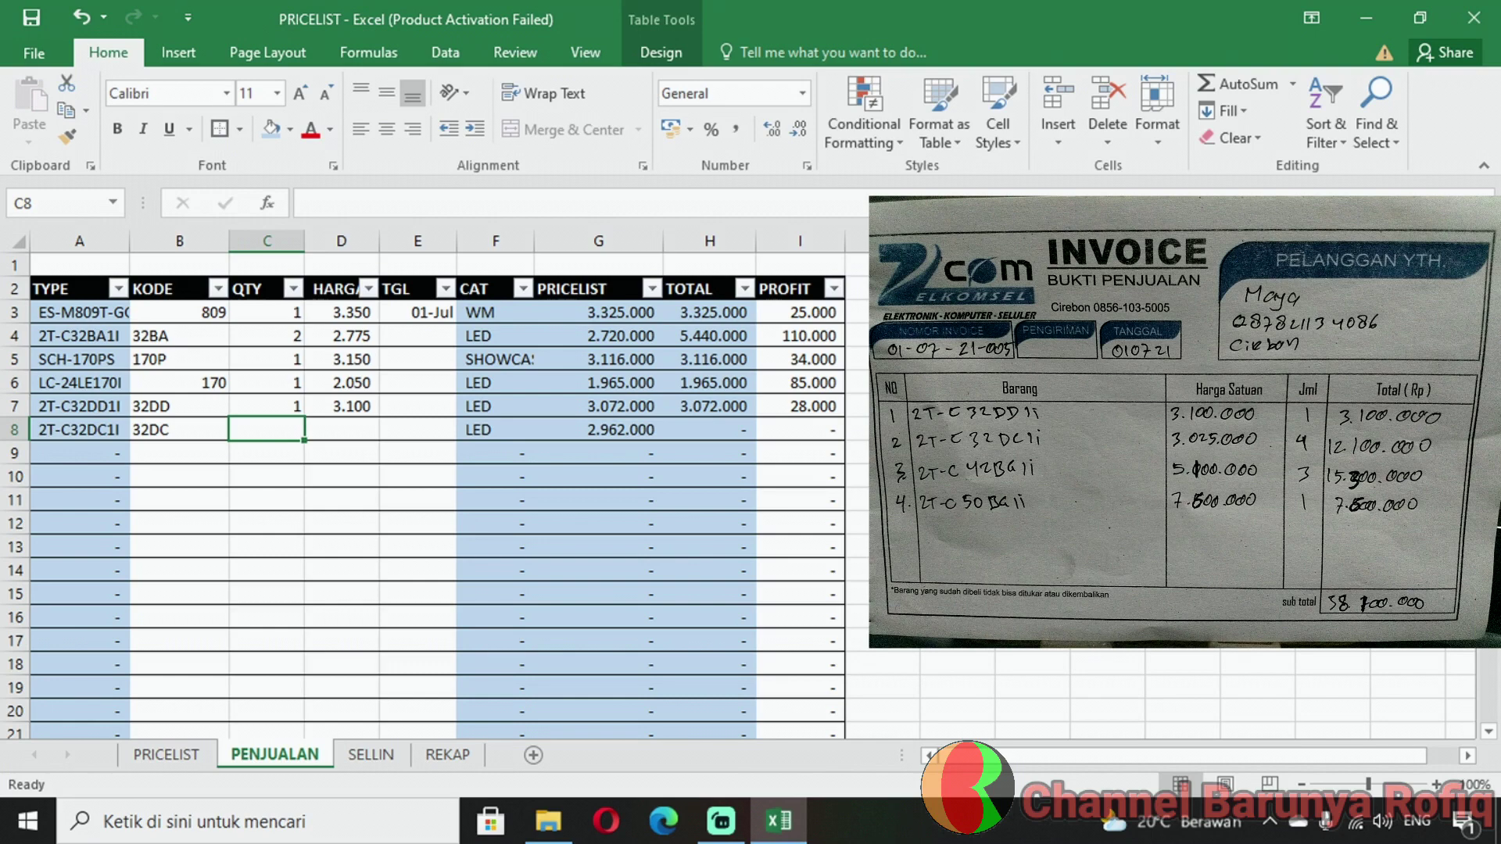
text(4)
key(Tab)
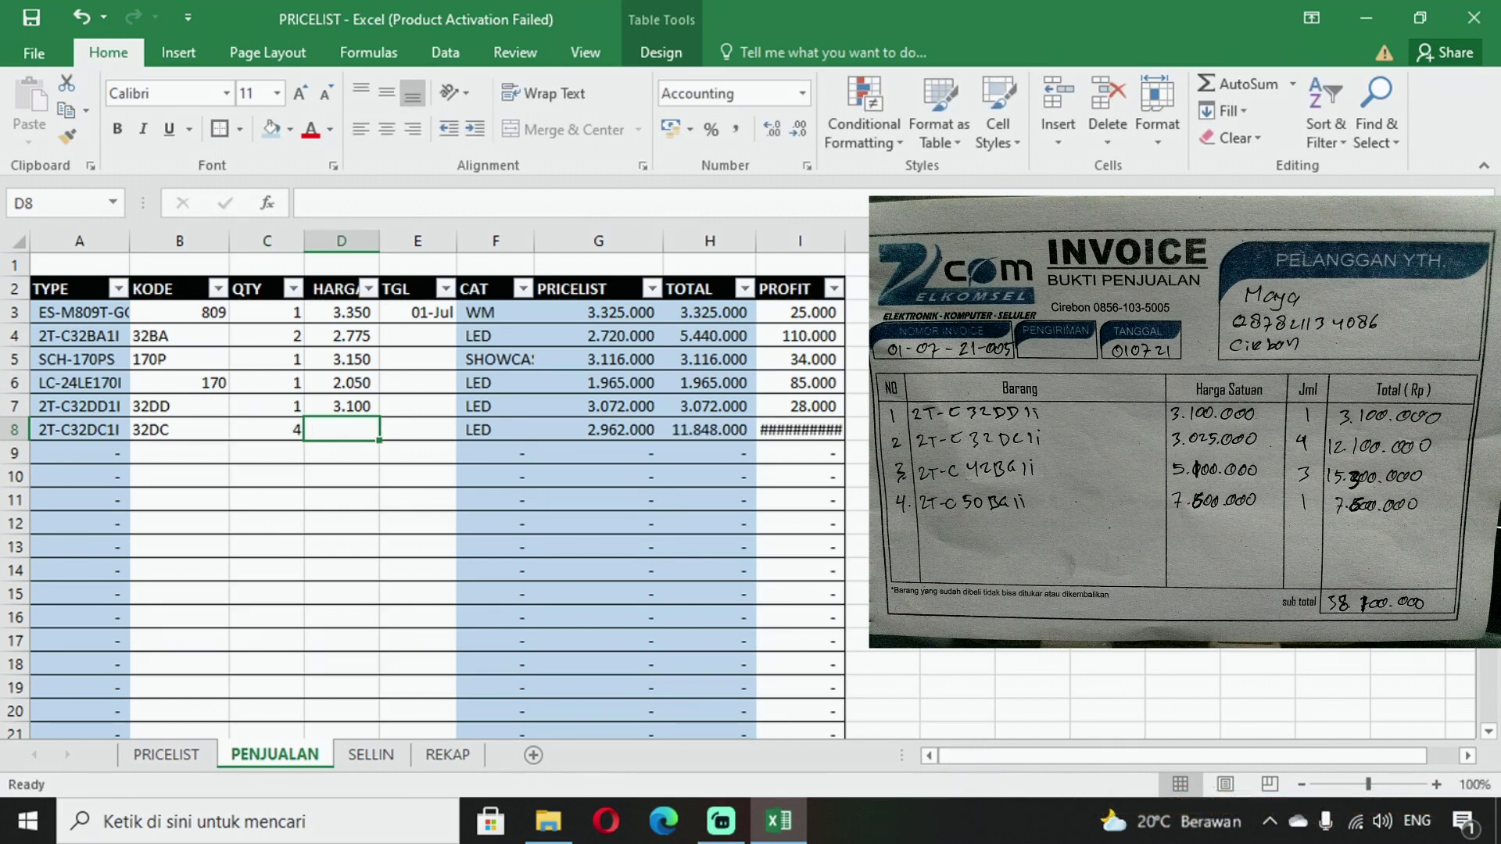
text(3.025)
key(Return)
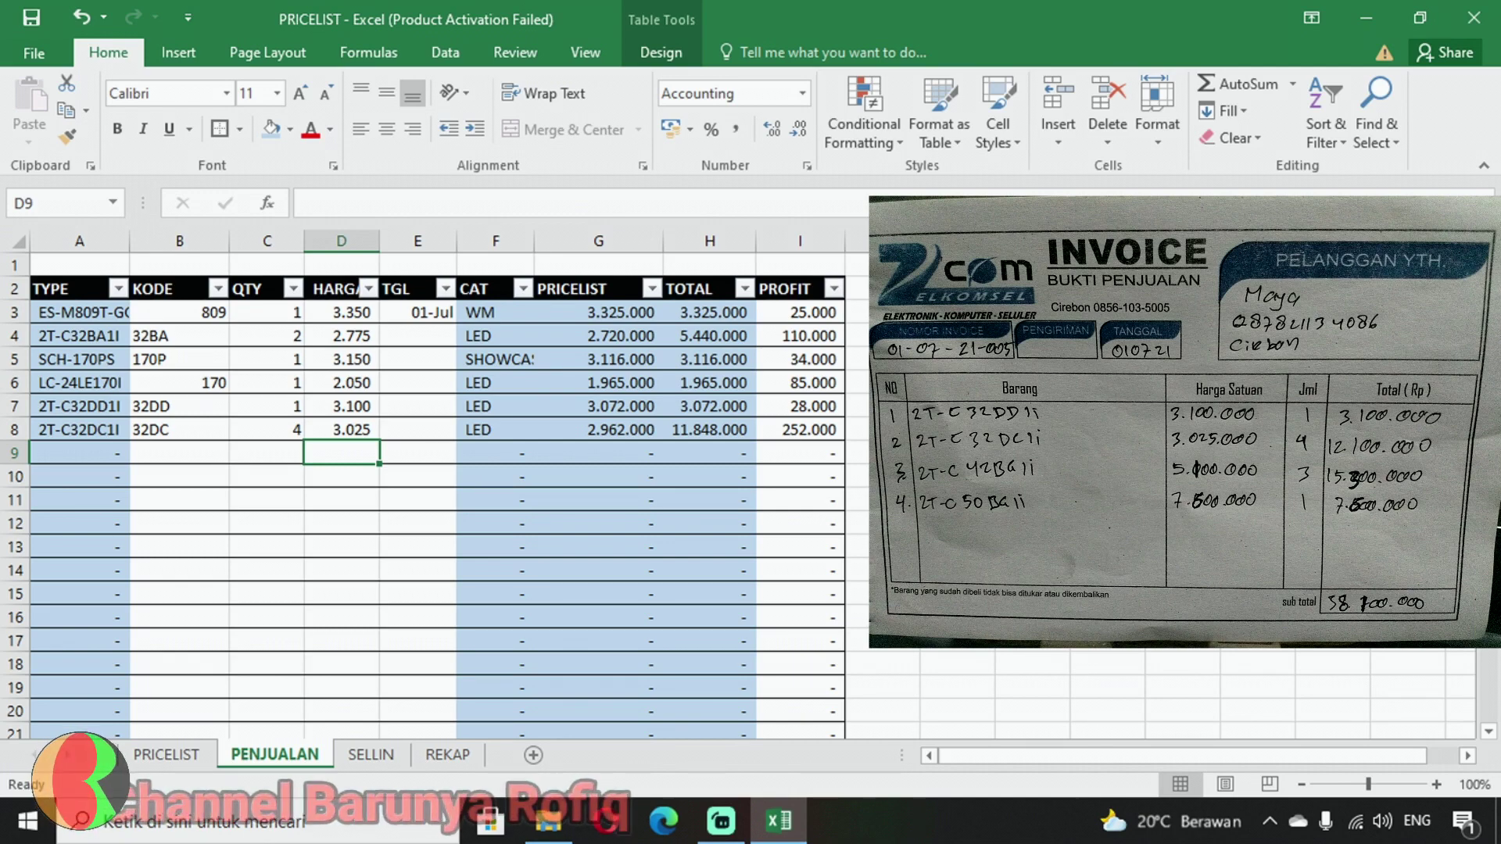
Enter the invoice's third item in row 9 with KODE 42BG, QTY 3 and HARGA 5100
click(341, 429)
click(266, 429)
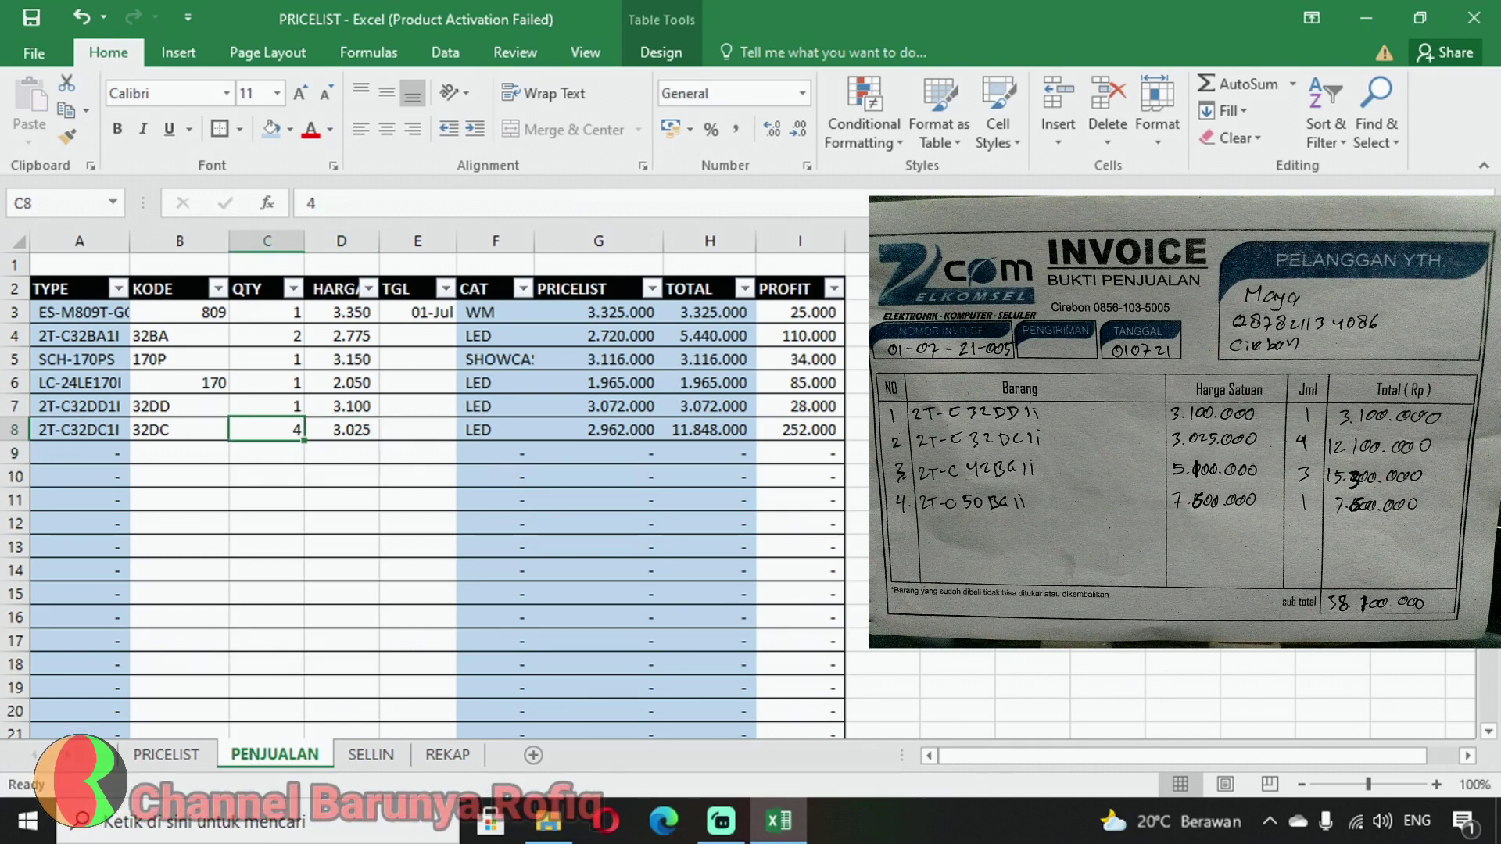
click(179, 429)
click(179, 453)
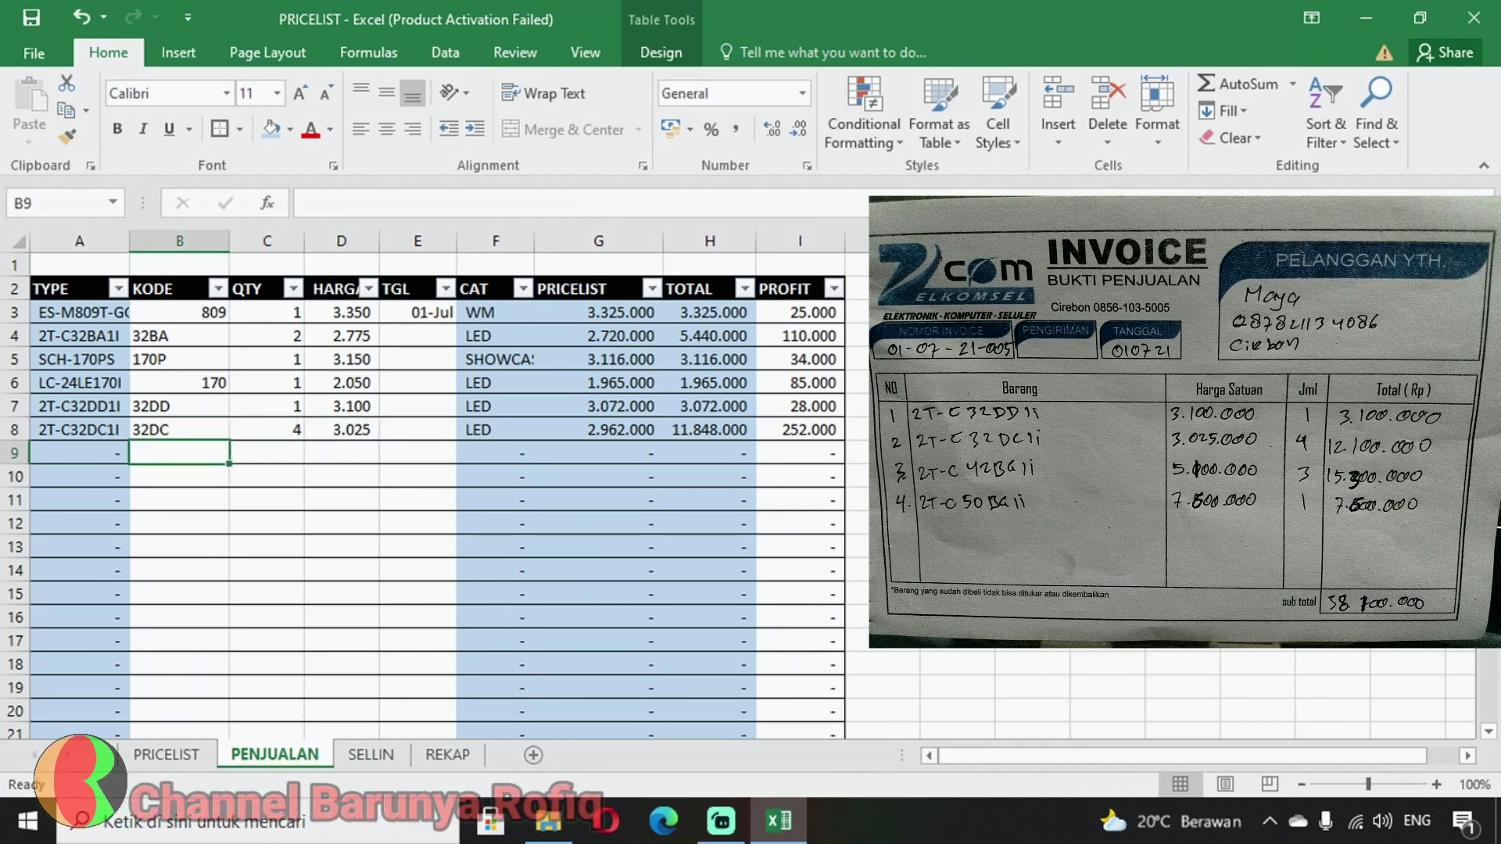
text(42BG)
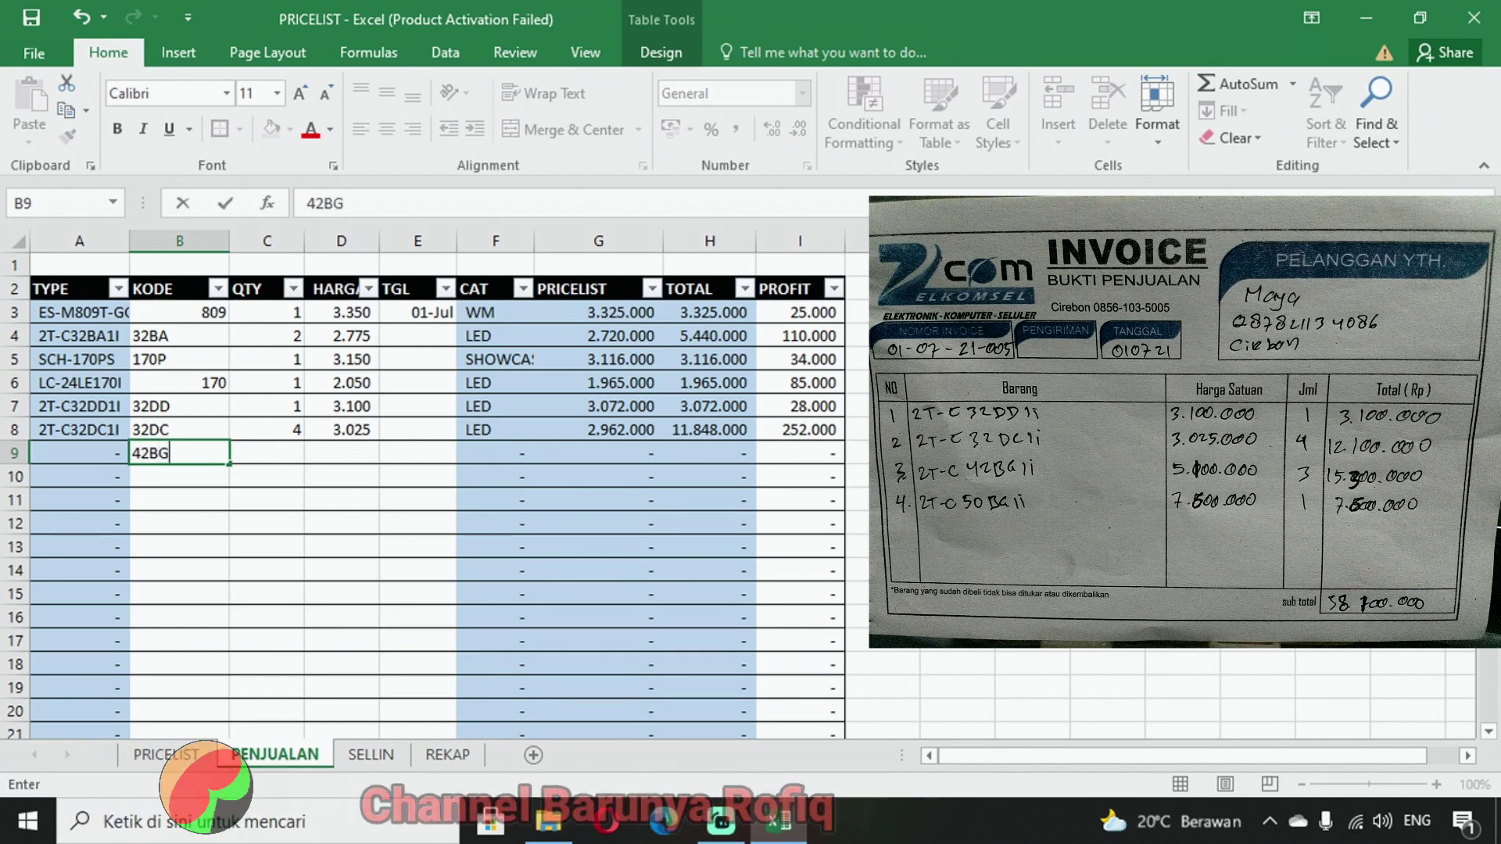
key(Tab)
text(3)
key(Tab)
text(5100)
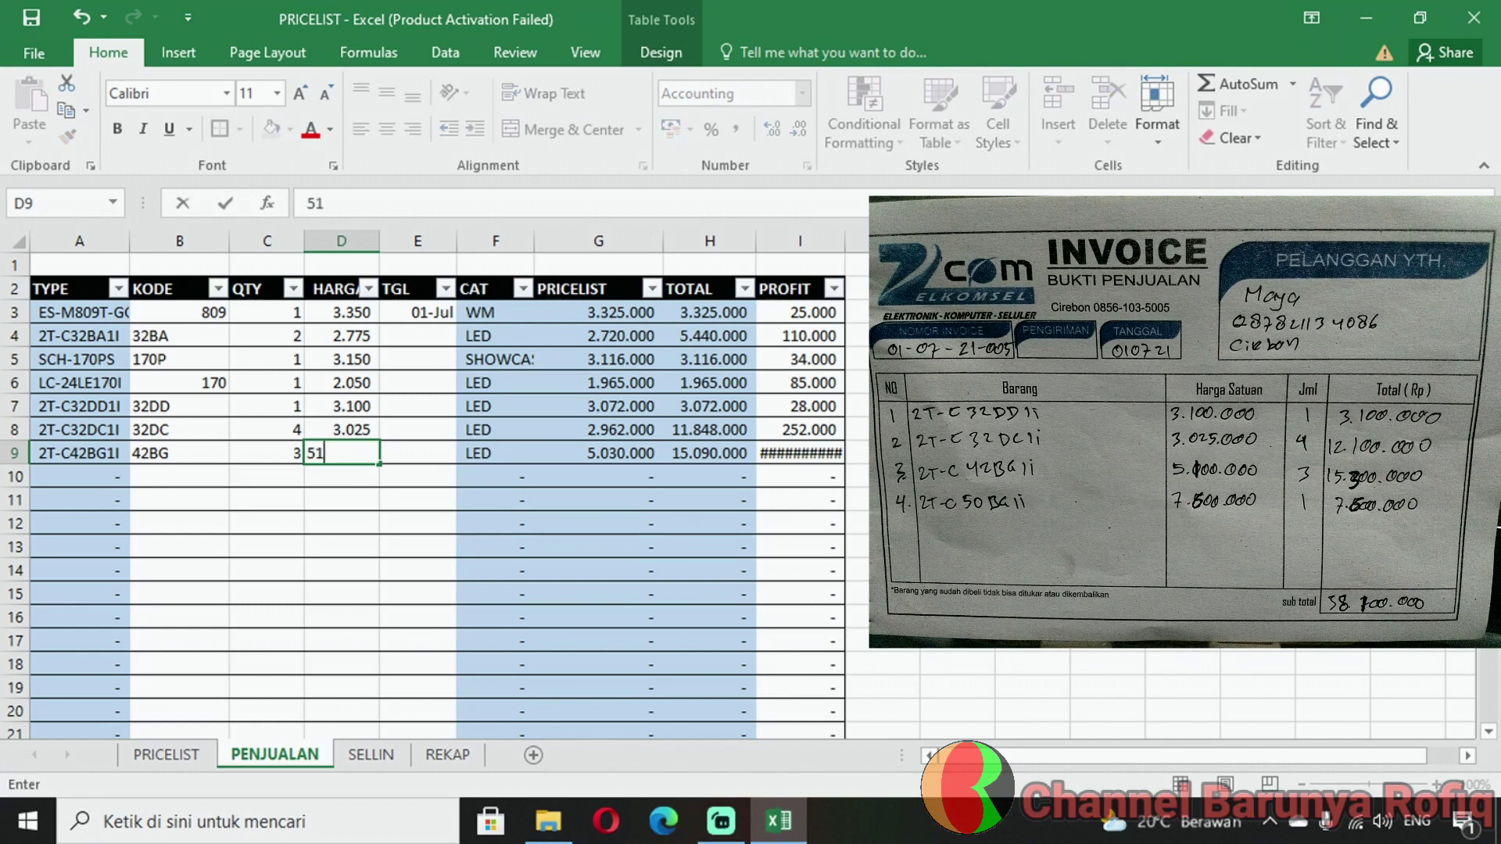
key(Return)
Enter the invoice's fourth item in row 10 with KODE 50BG, QTY 1 and HARGA 7.600
key(Left)
key(Left)
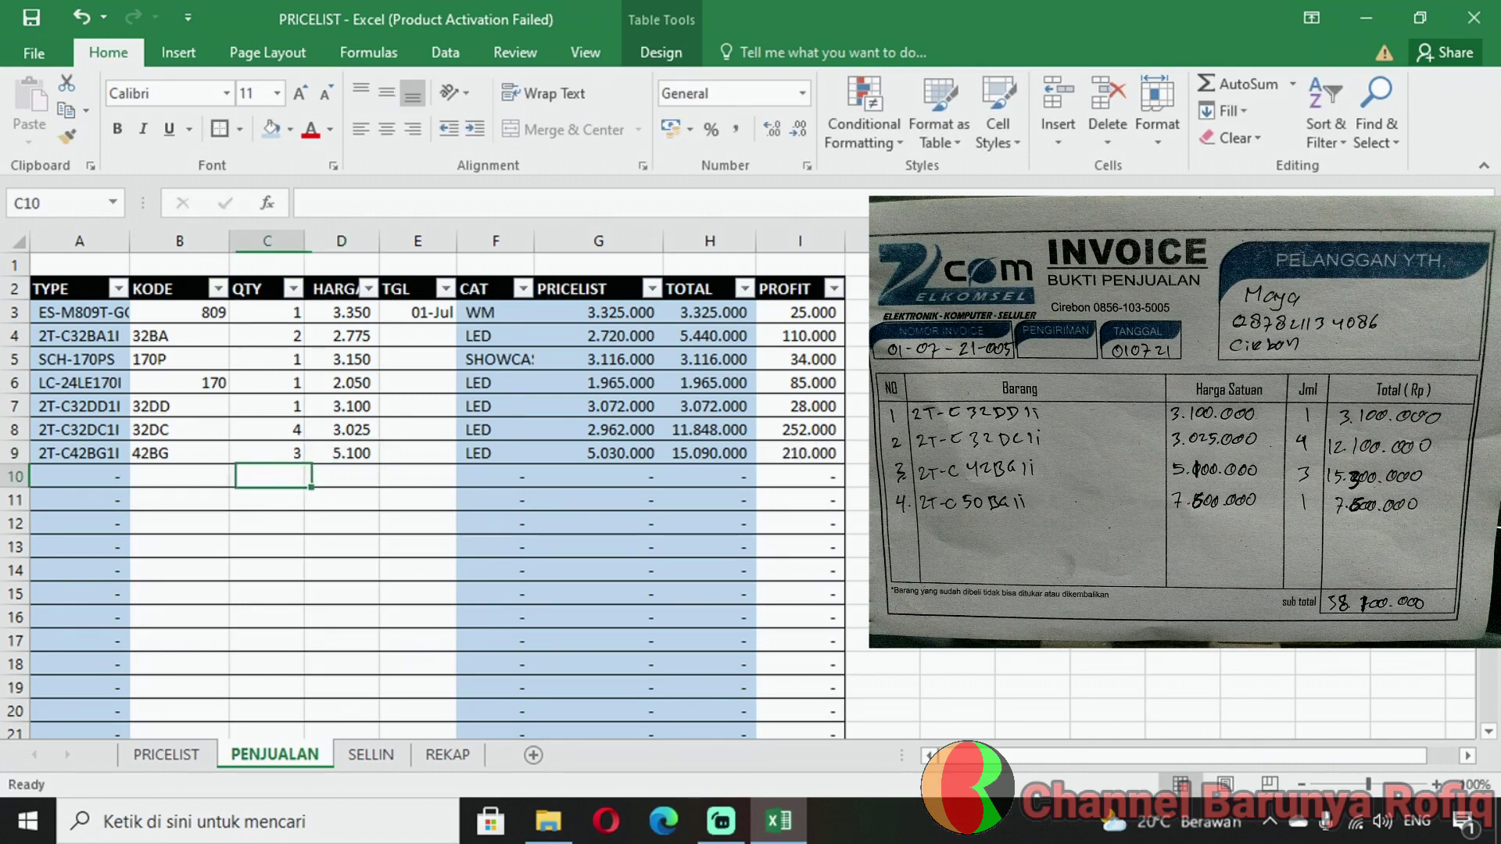
text(50BG)
key(Tab)
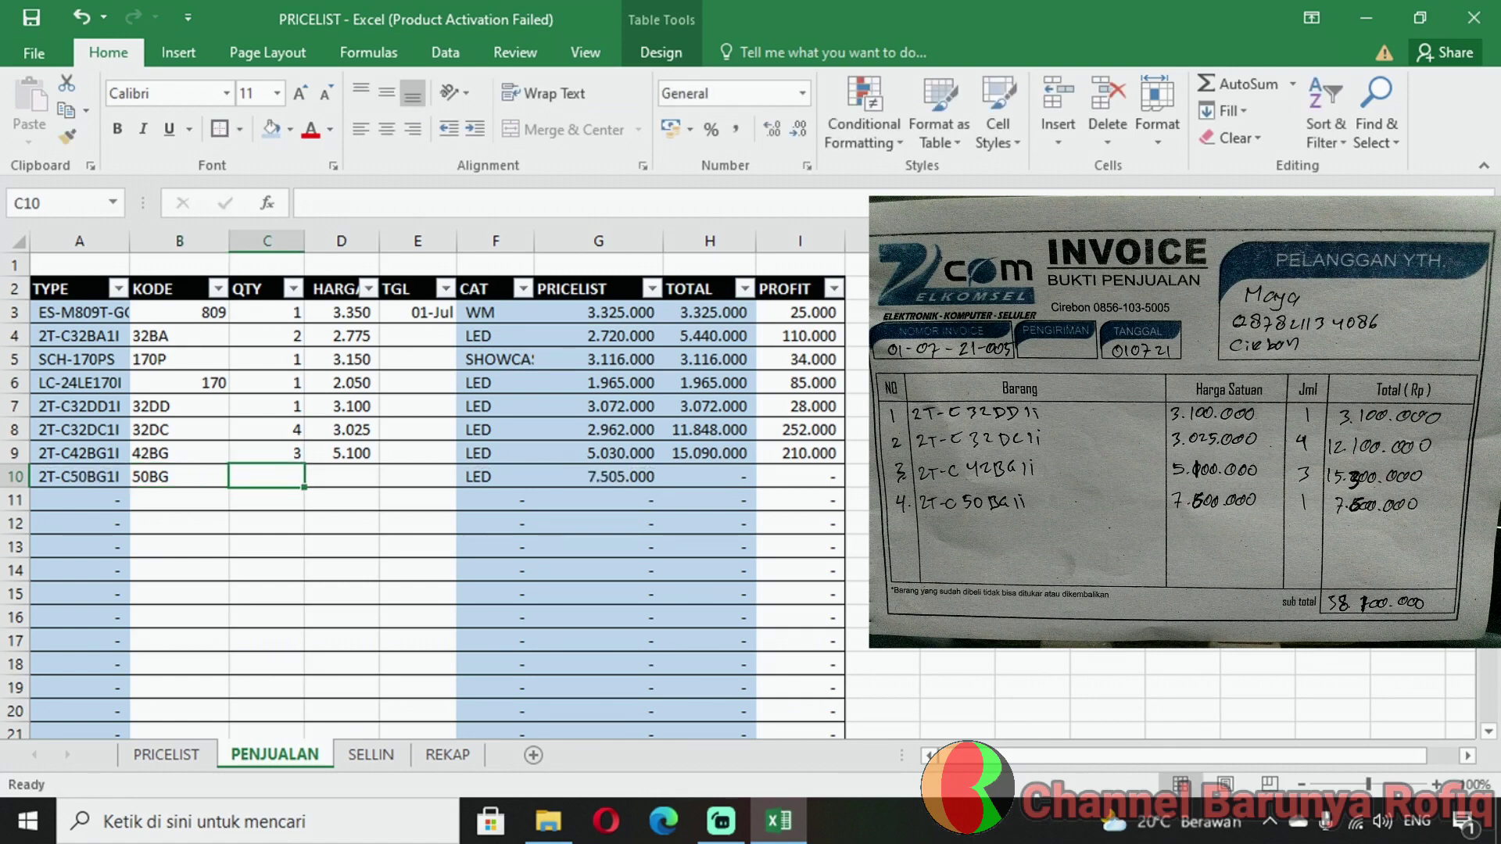
text(1)
key(Tab)
text(7.600)
key(Down)
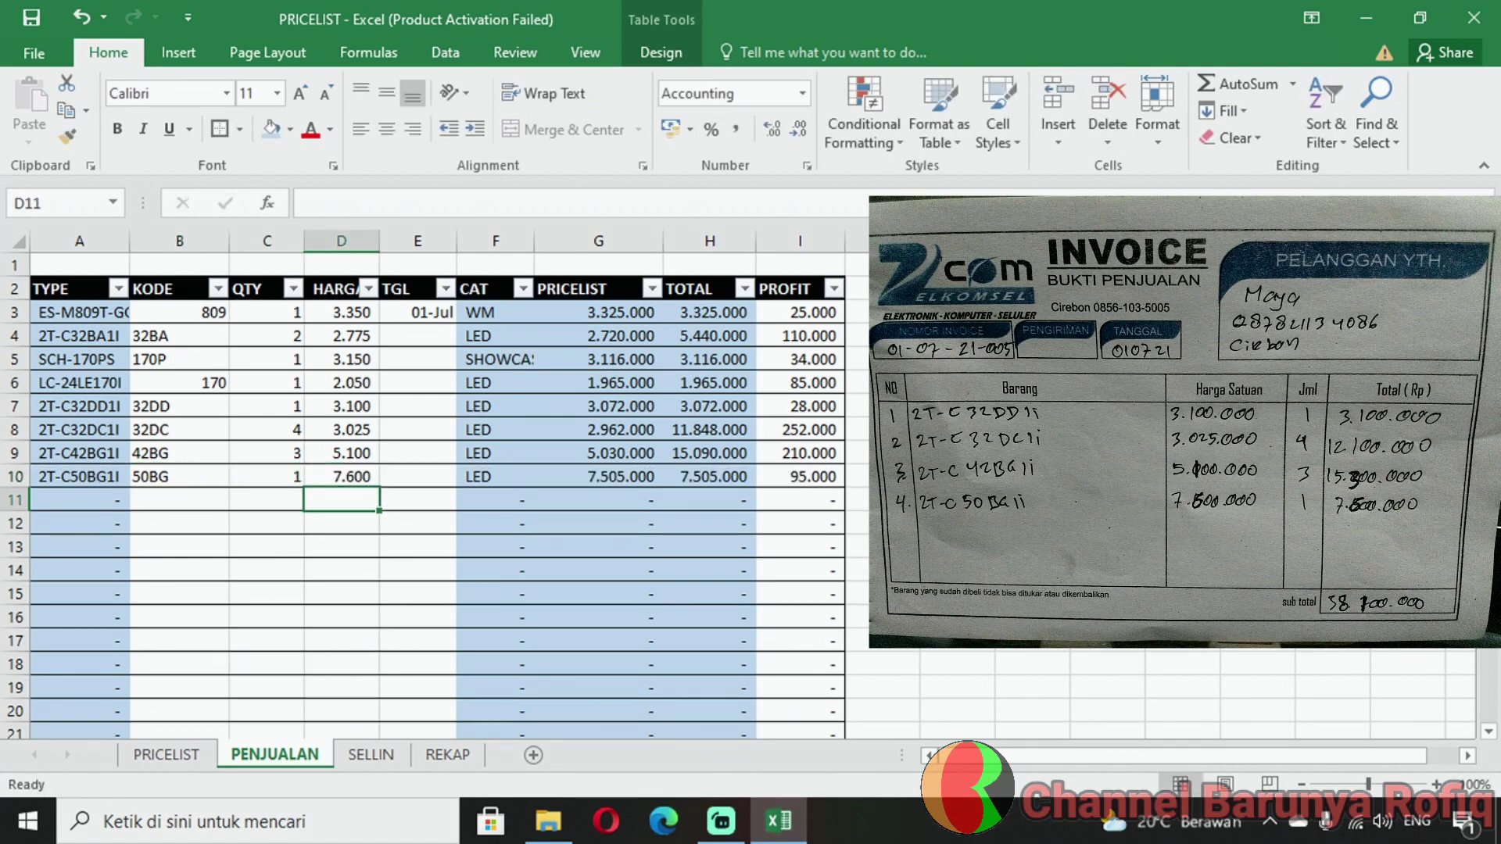
Copy the 01-Jul date in the TGL column from row 3 down to row 10, and check the sum of the QTY values
click(432, 317)
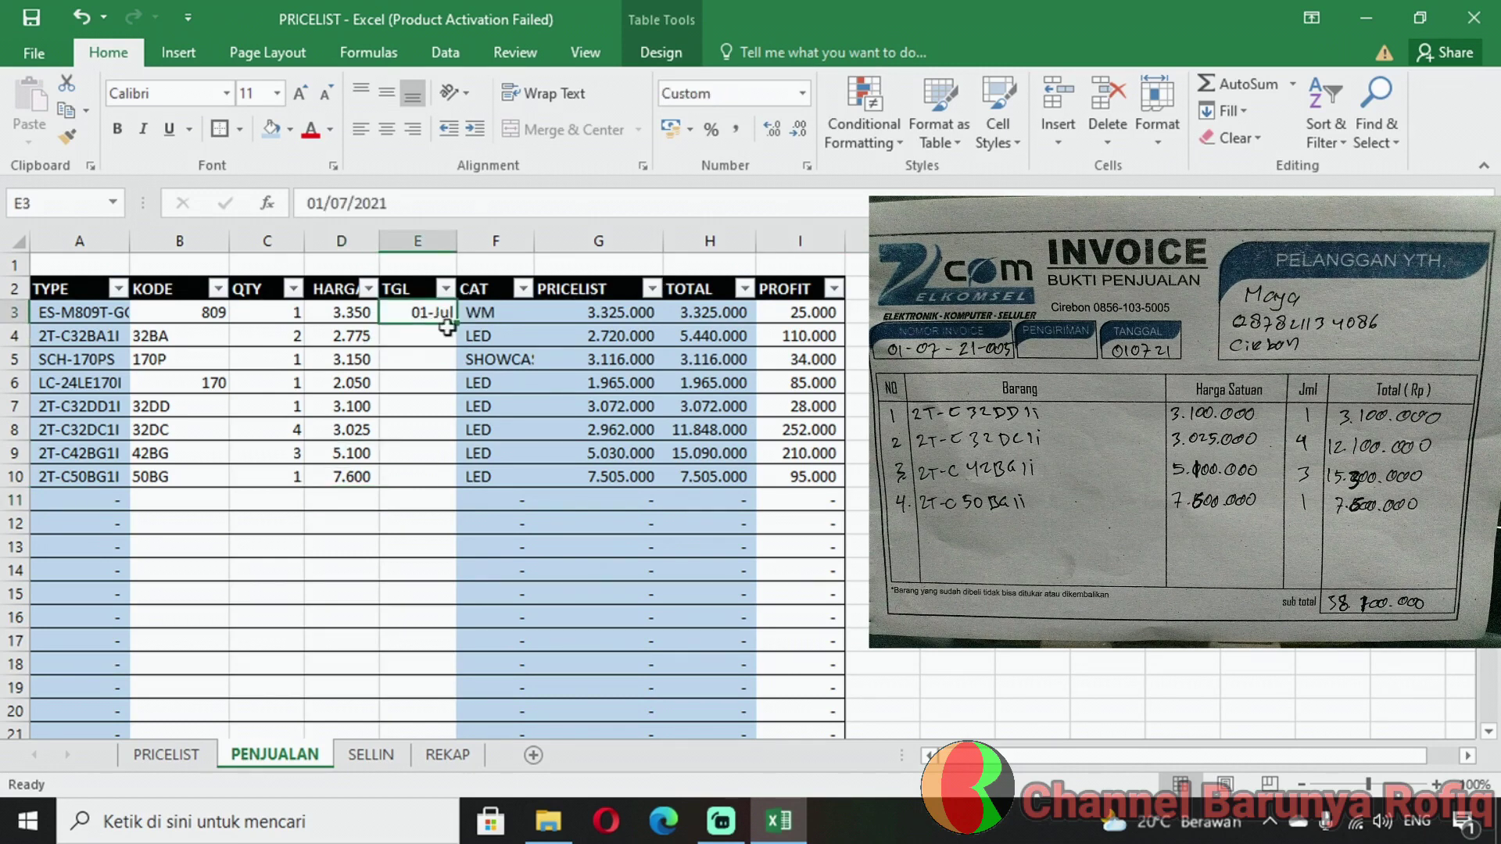
drag(456, 325, 455, 485)
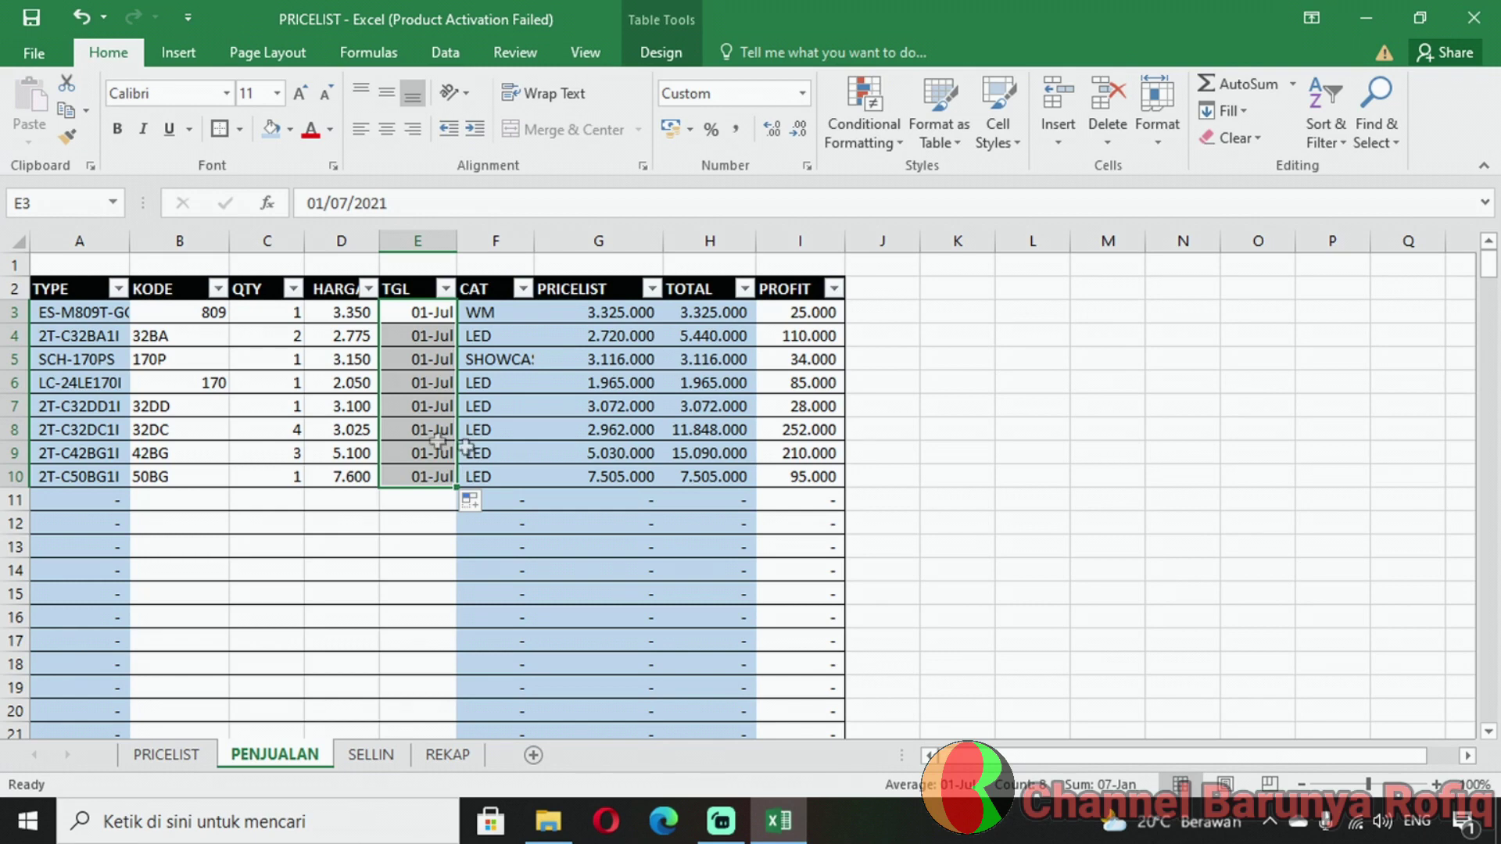
drag(295, 317, 294, 473)
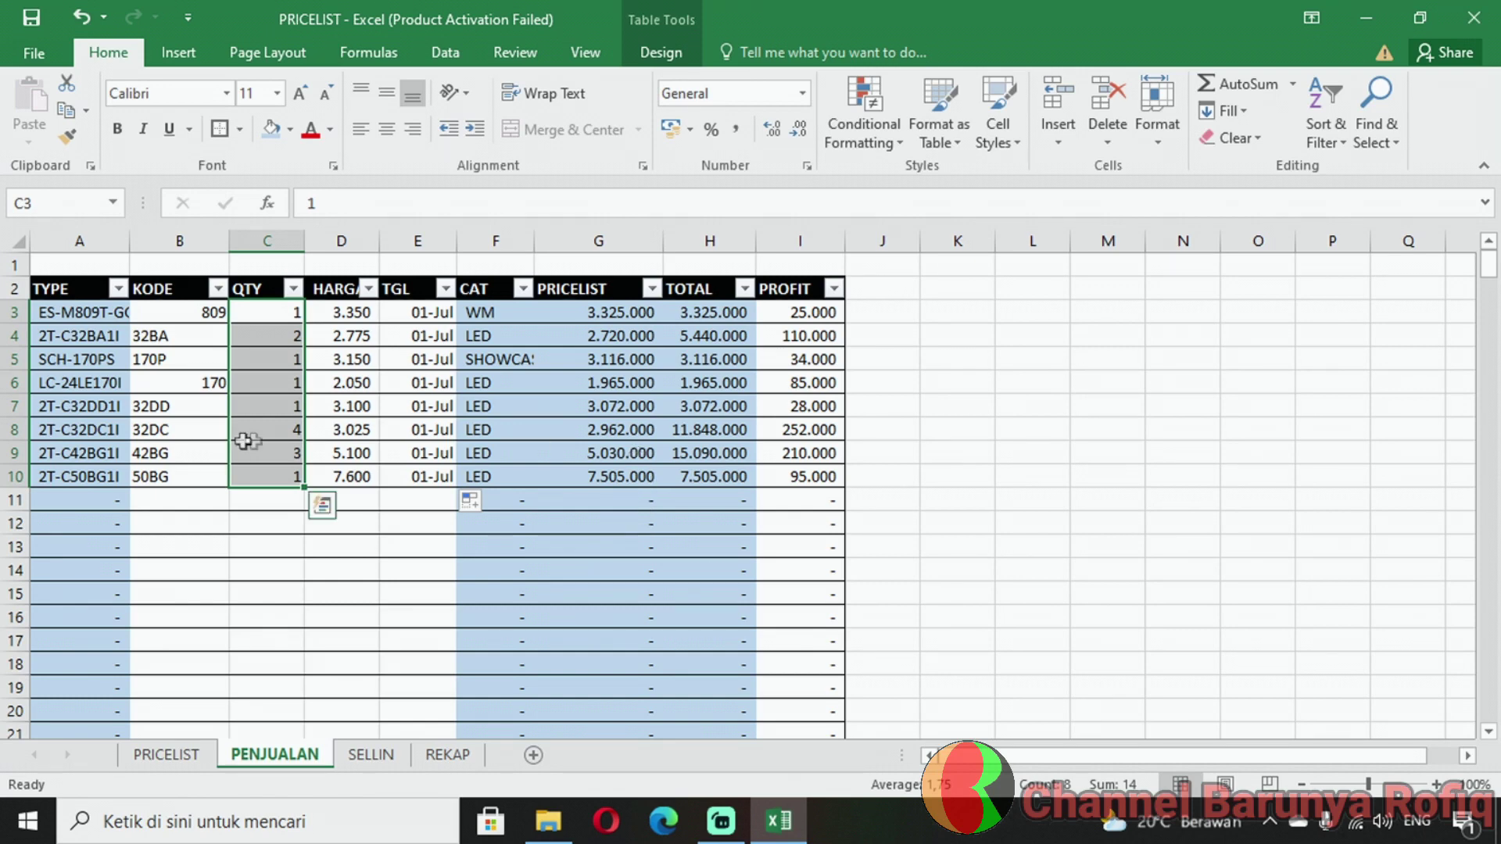
click(248, 545)
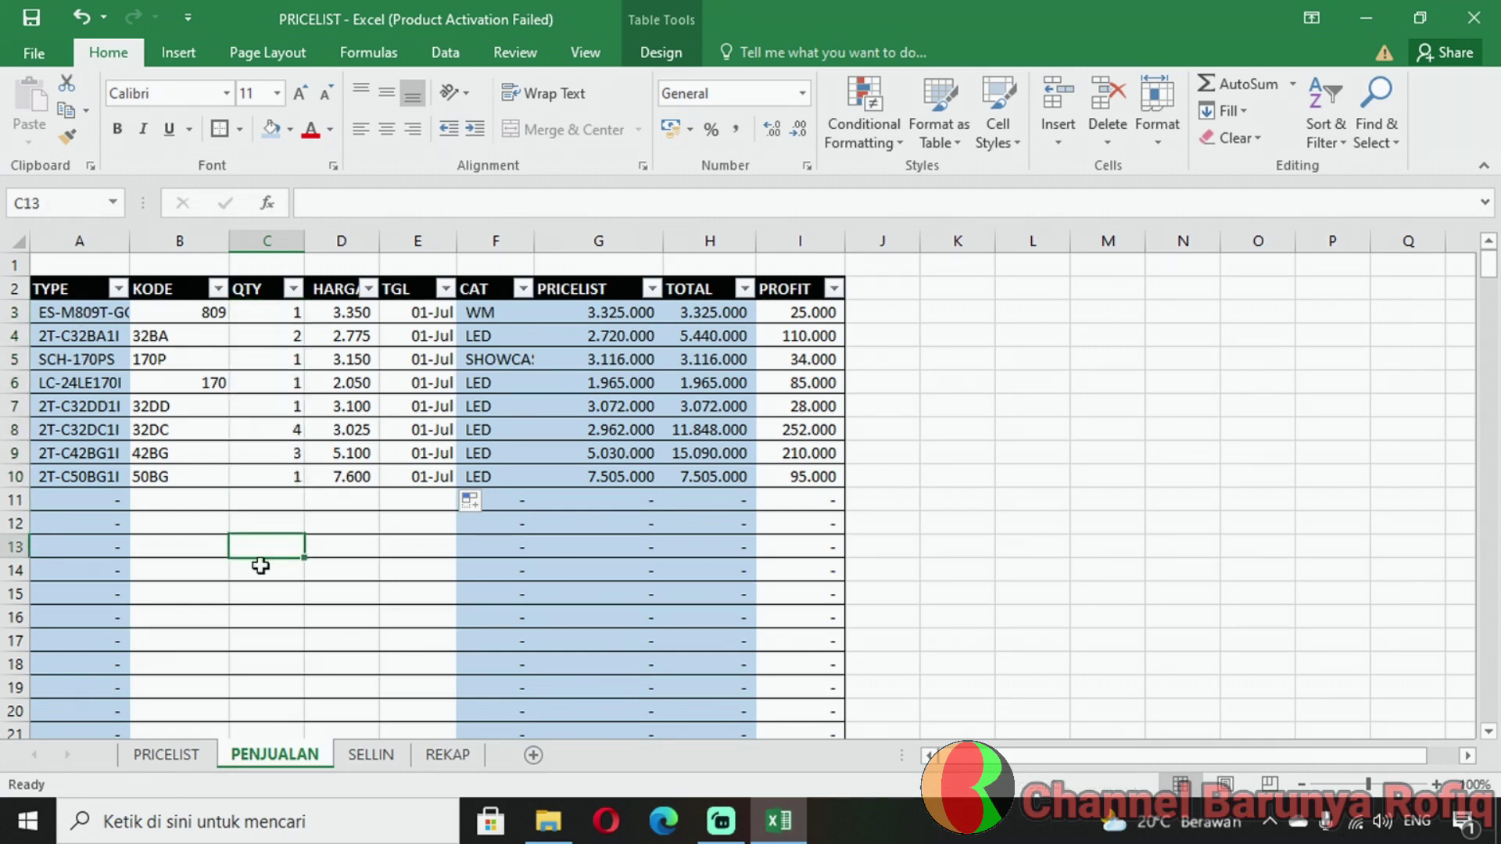
Examine the AWAL and STOK totals in the total row of the REKAP sheet
click(438, 760)
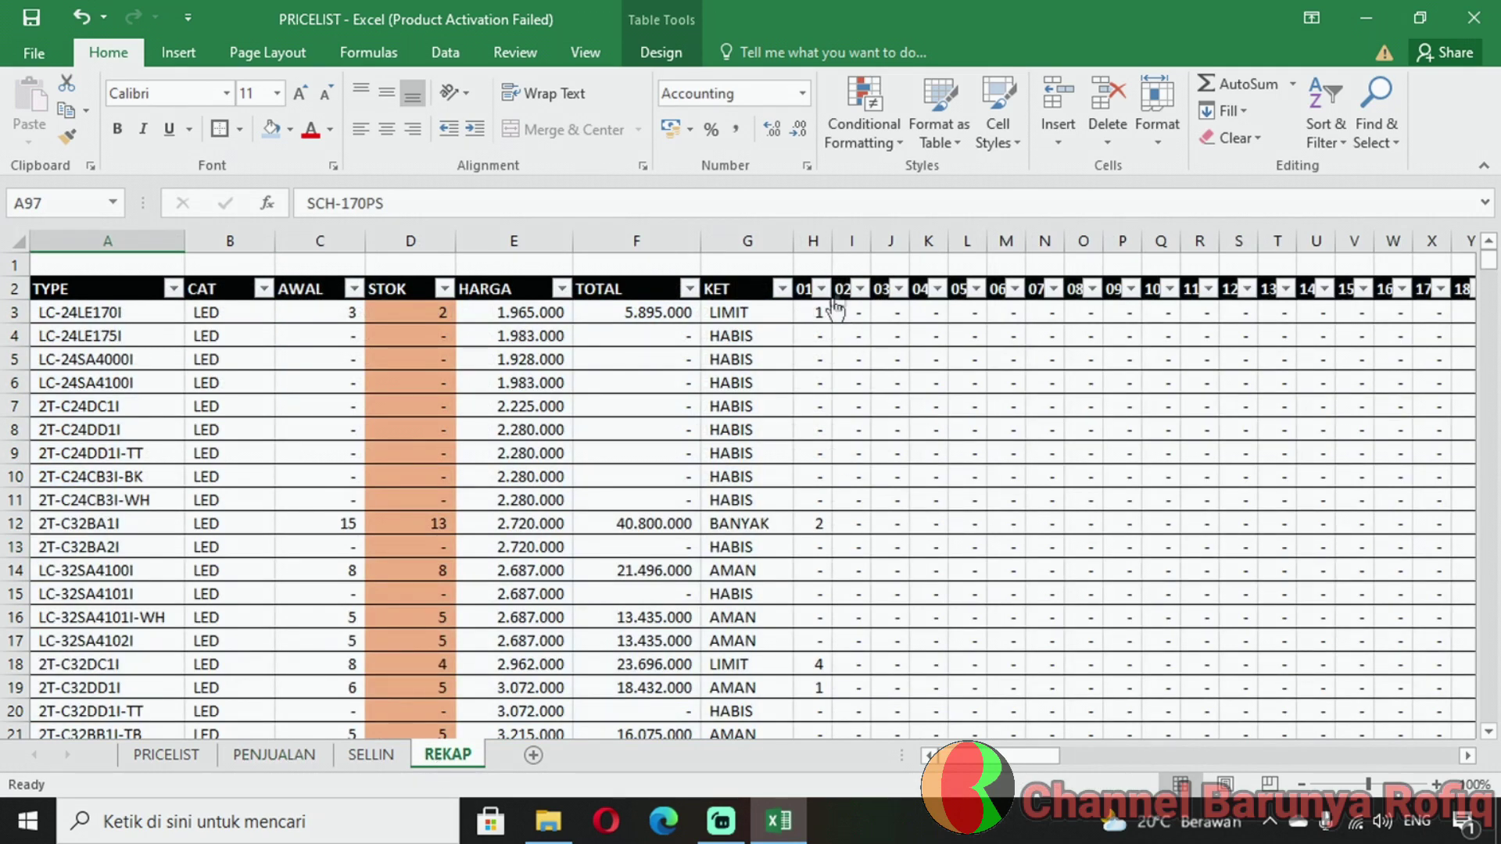
drag(1488, 264, 1493, 745)
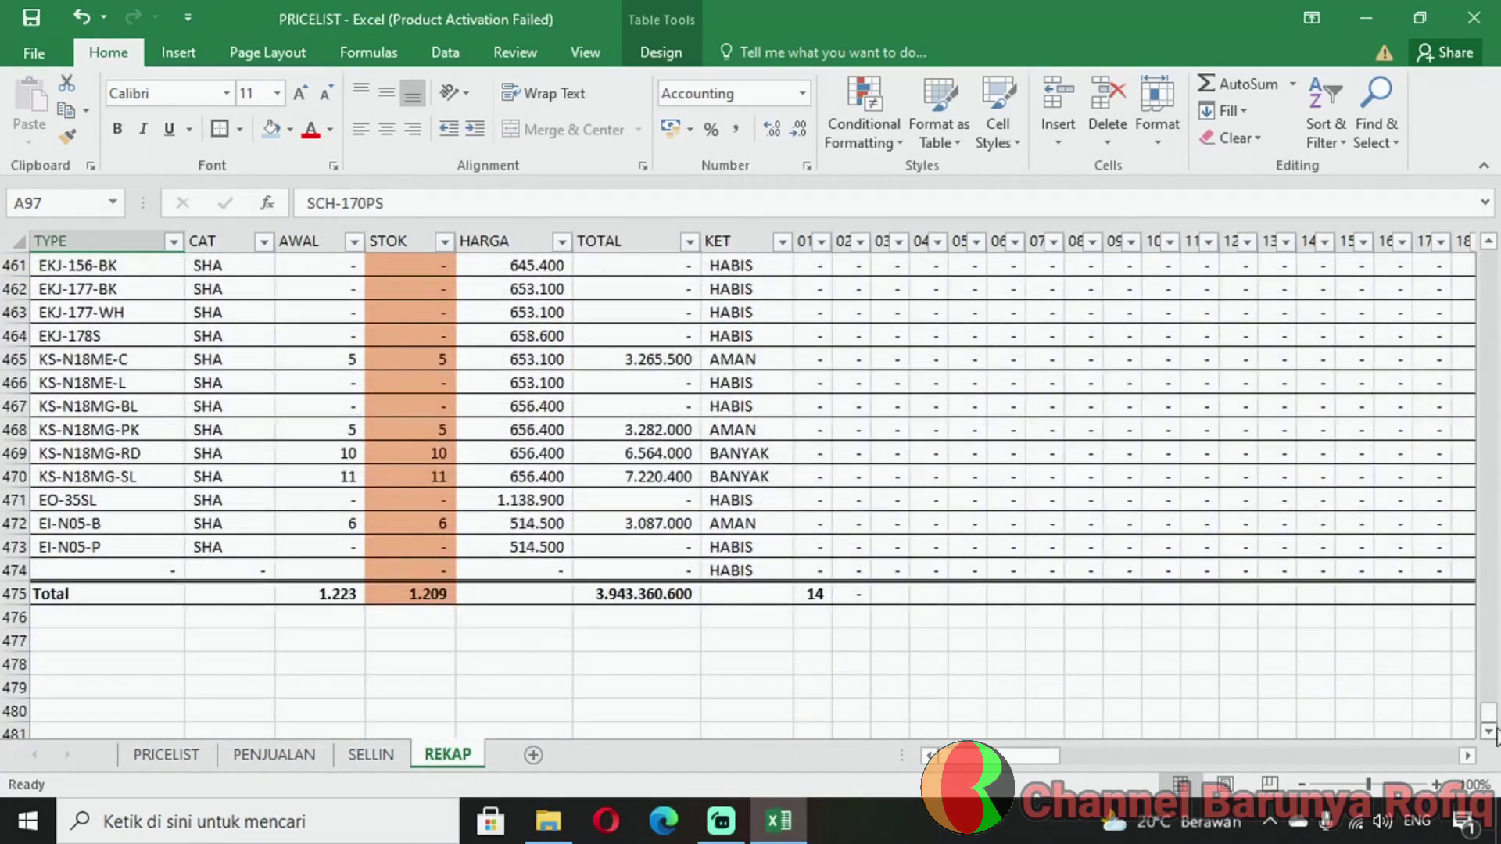
click(422, 594)
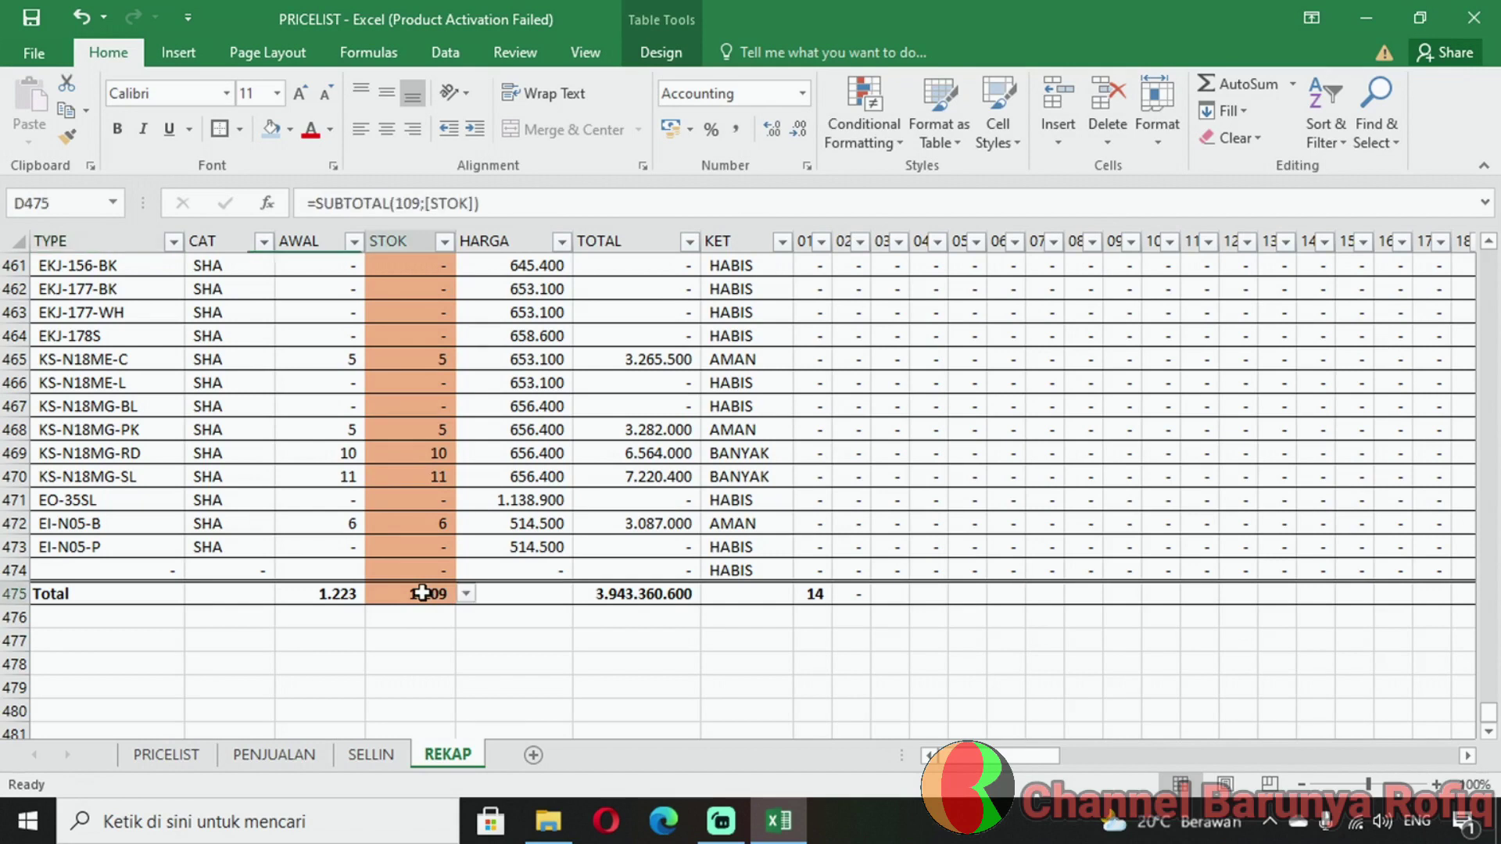
click(340, 594)
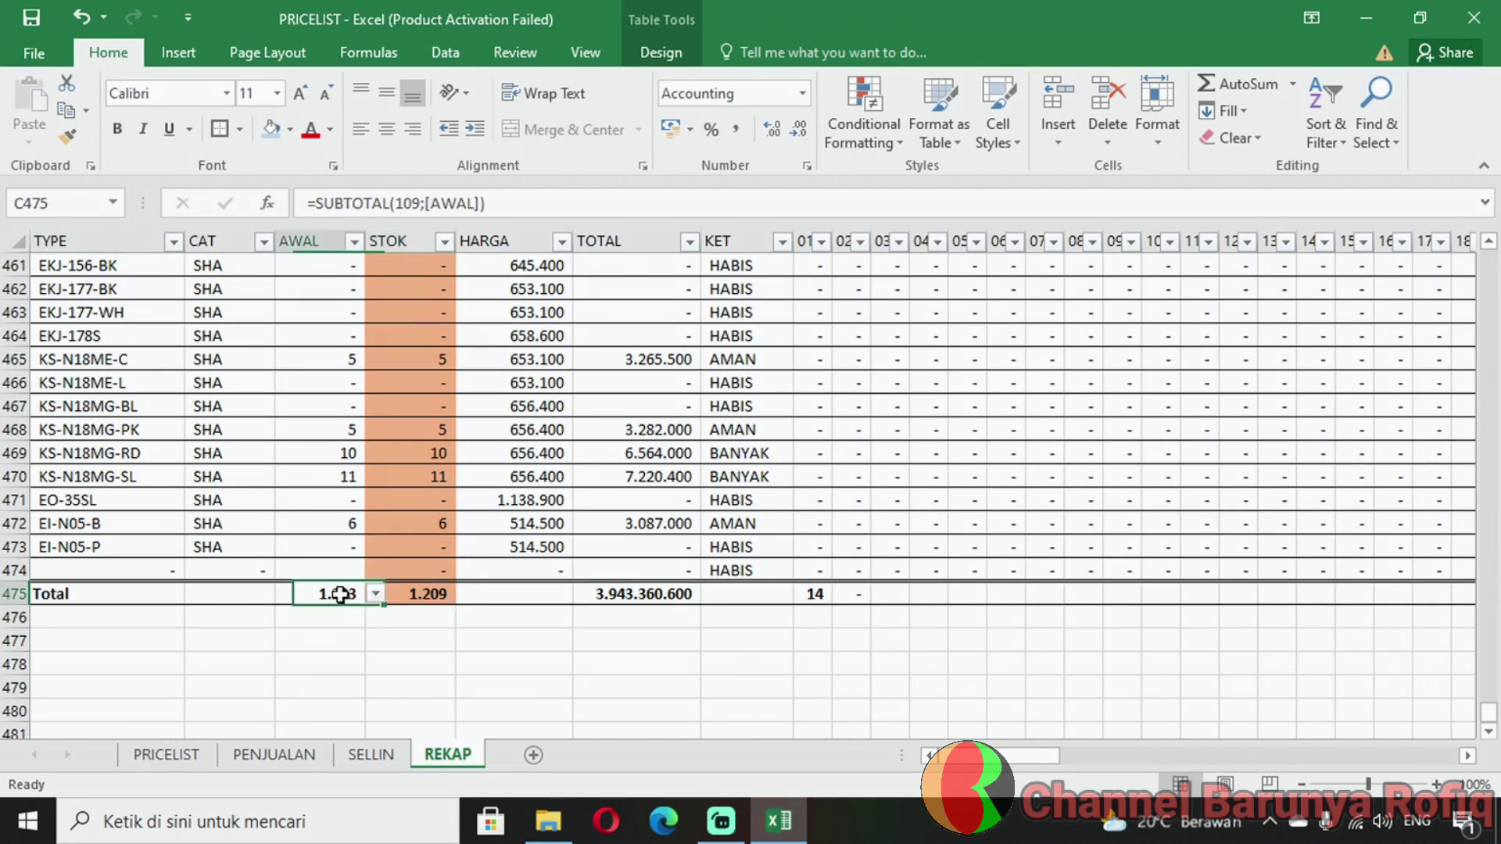
Calculate 1223-14 in cell C477 to verify the STOK total, and clear the cell again
click(359, 637)
text(+1)
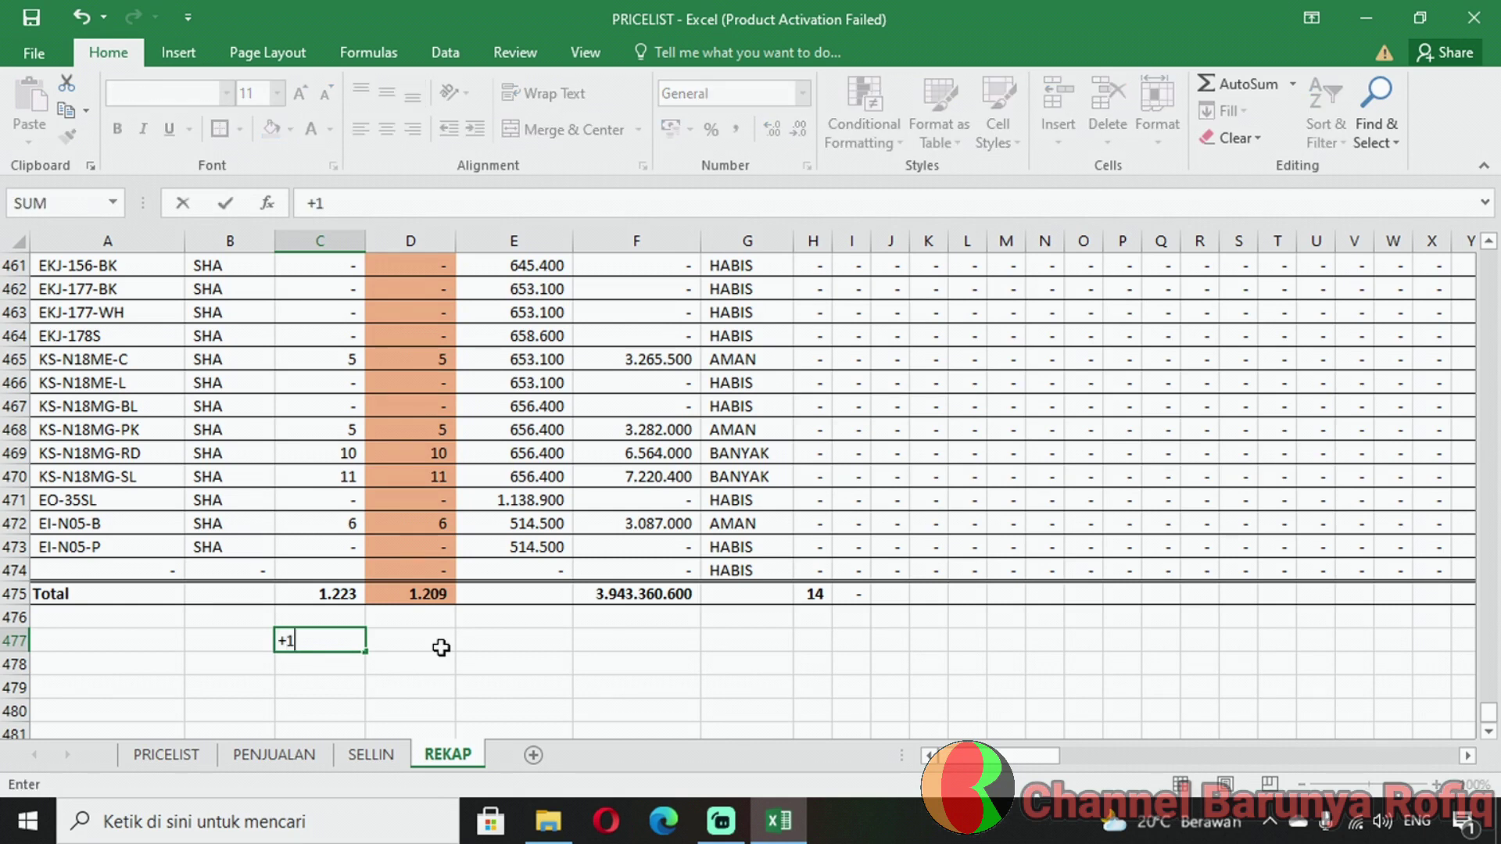
text(223-14)
key(Return)
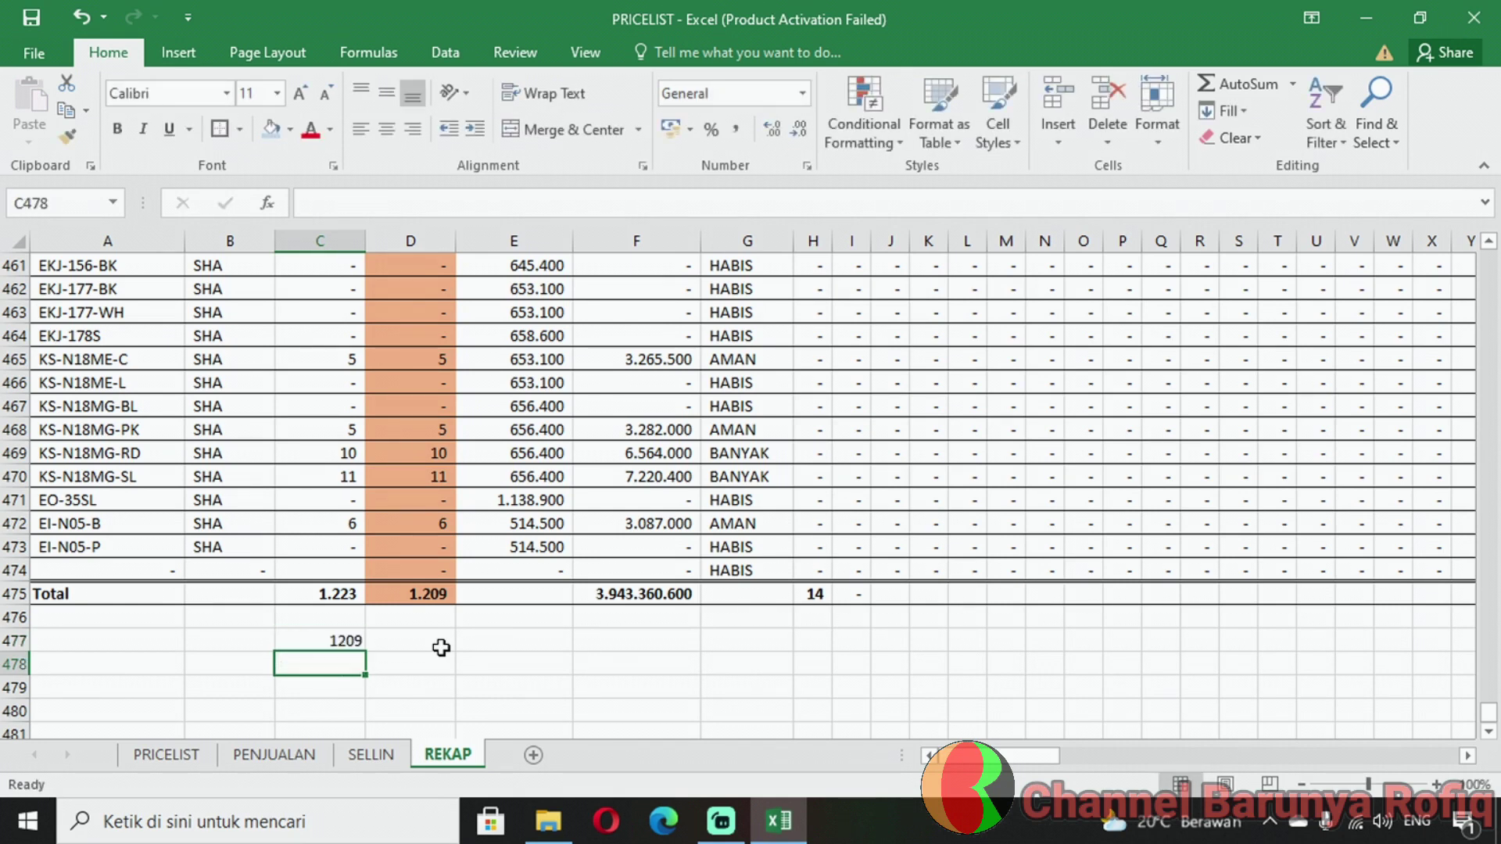
click(353, 641)
key(Delete)
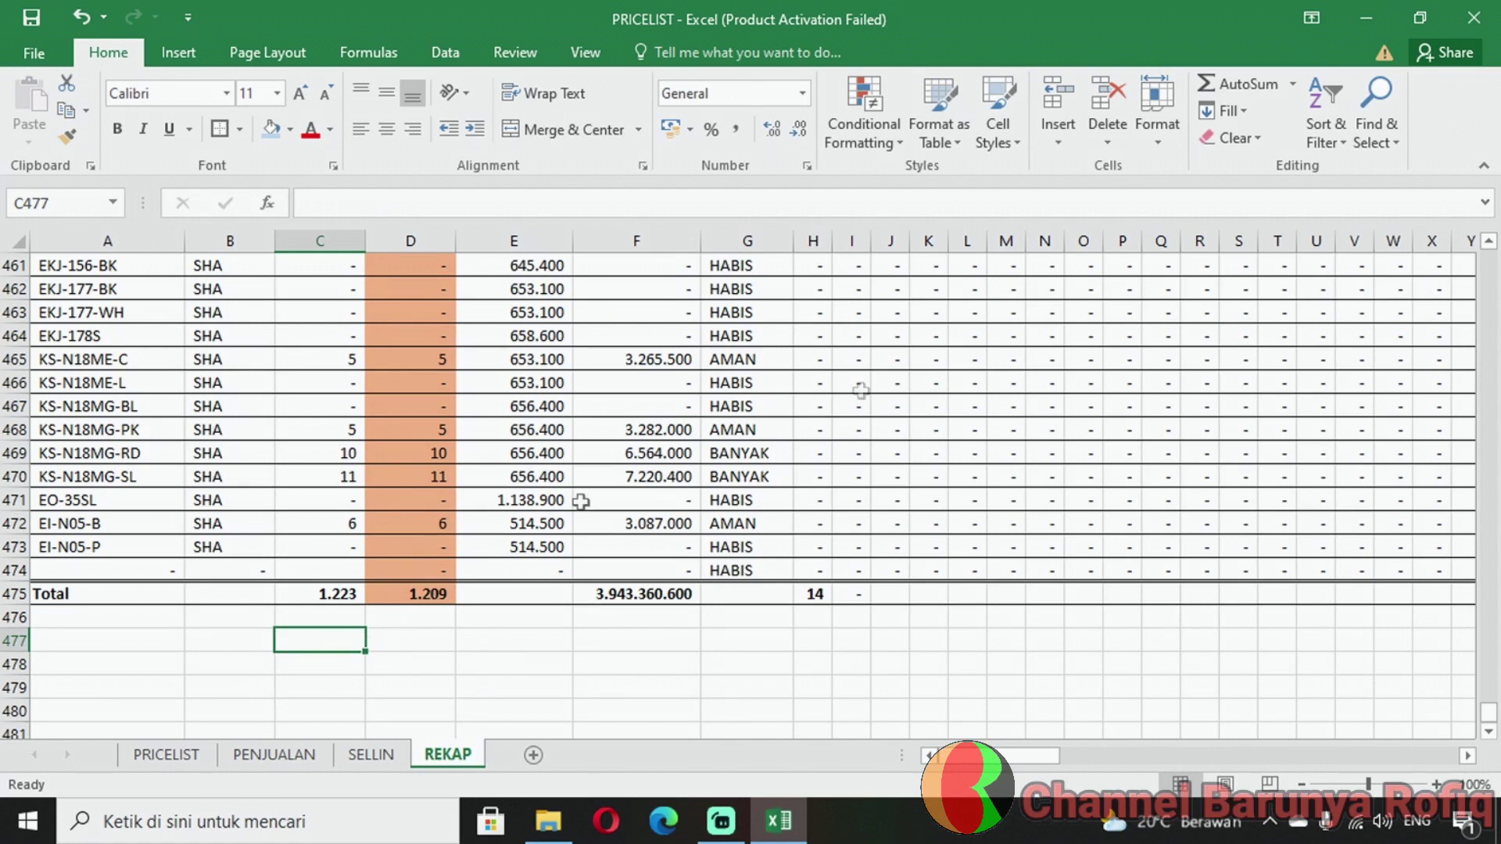
Return to the PENJUALAN sheet
drag(1487, 711, 1488, 250)
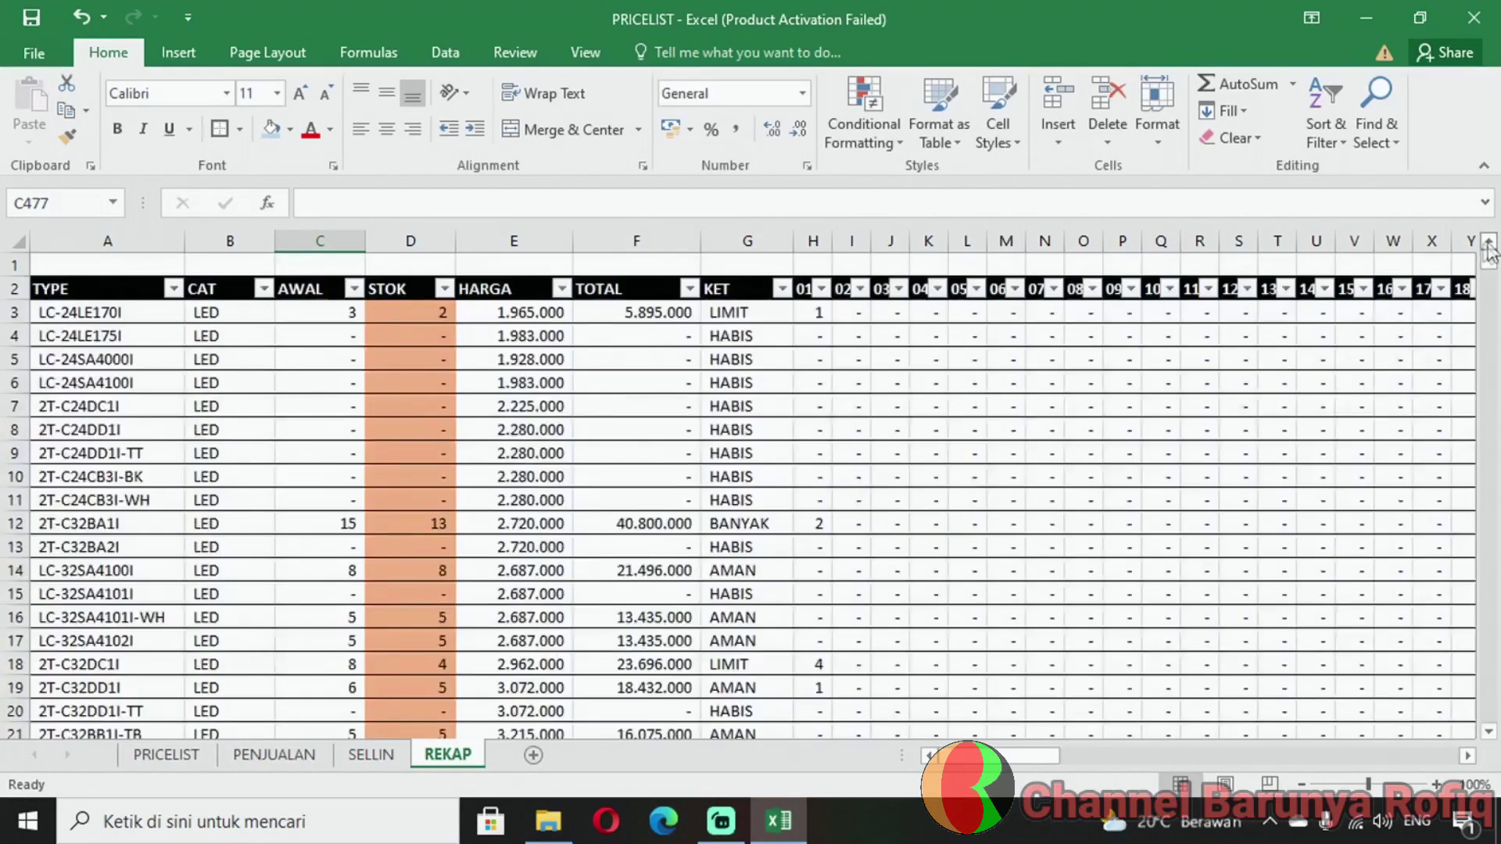
click(300, 753)
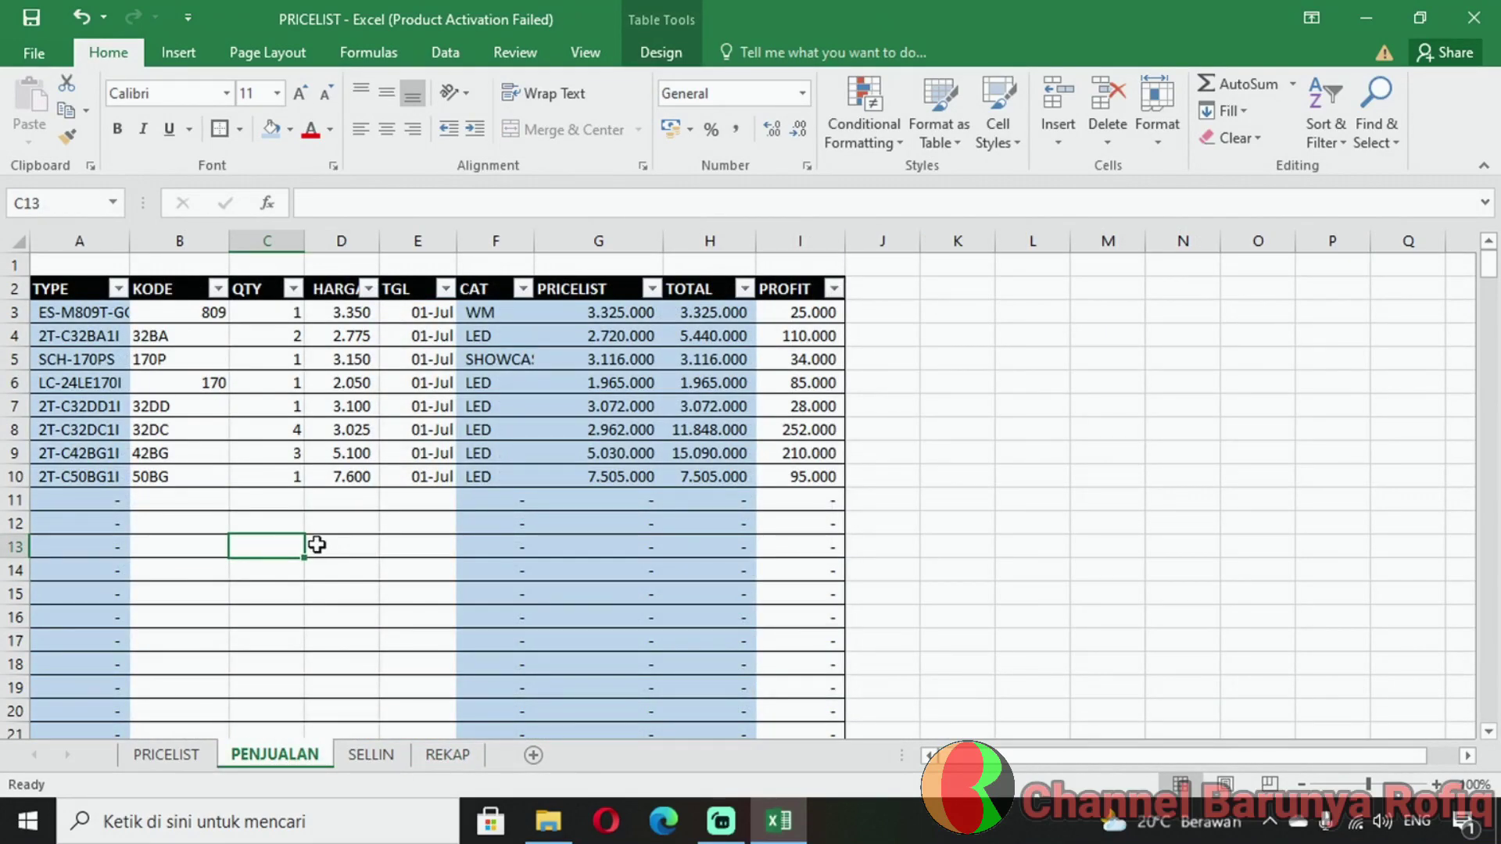